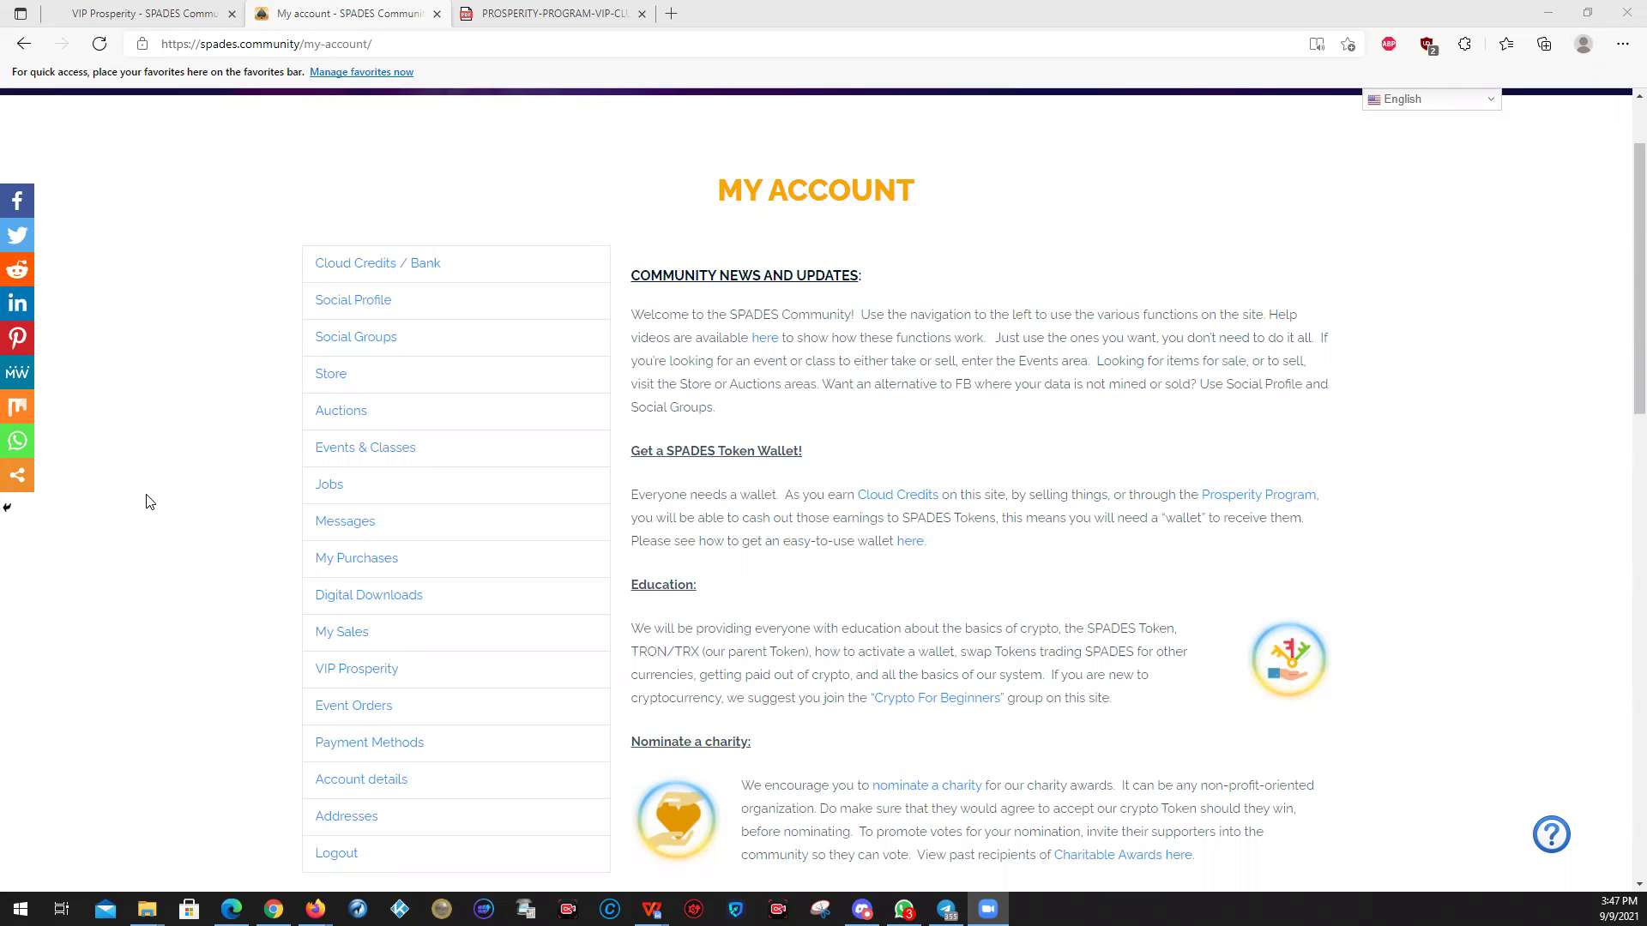
- Scroll the My Account page and pop up the ? menu with Documentation, Support and See Quick Links
{"action": "scroll", "coordinate": [149, 502], "scroll_direction": "up", "scroll_amount": 2}
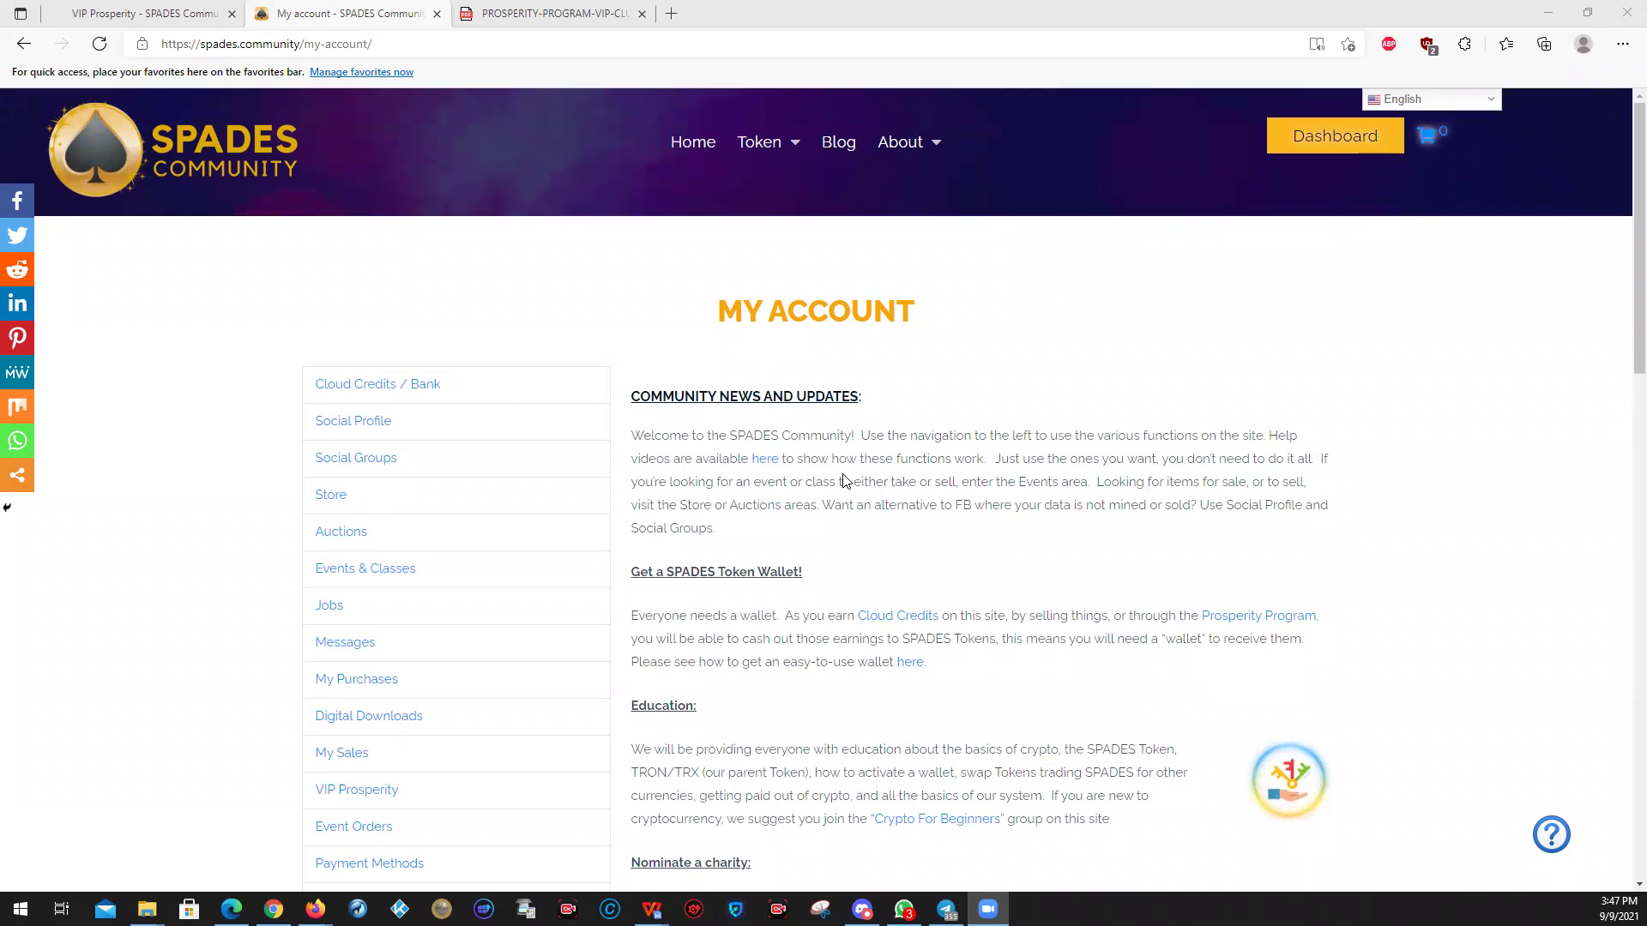
{"action": "scroll", "coordinate": [844, 480], "scroll_direction": "down", "scroll_amount": 2}
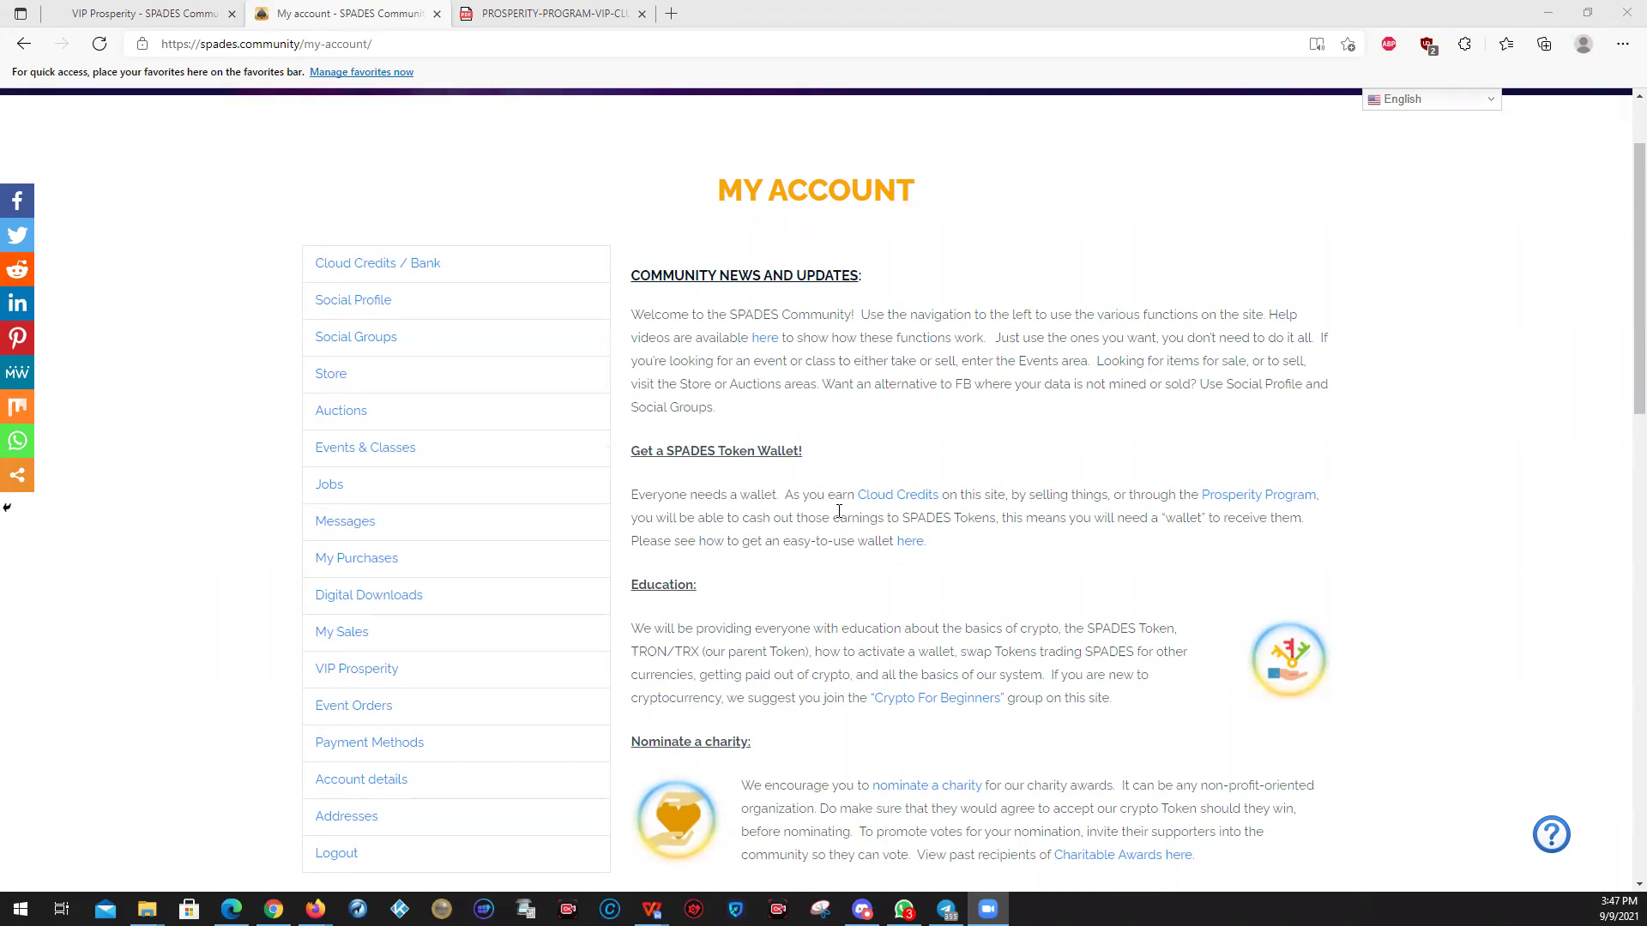
{"action": "scroll", "coordinate": [839, 511], "scroll_direction": "up", "scroll_amount": 2}
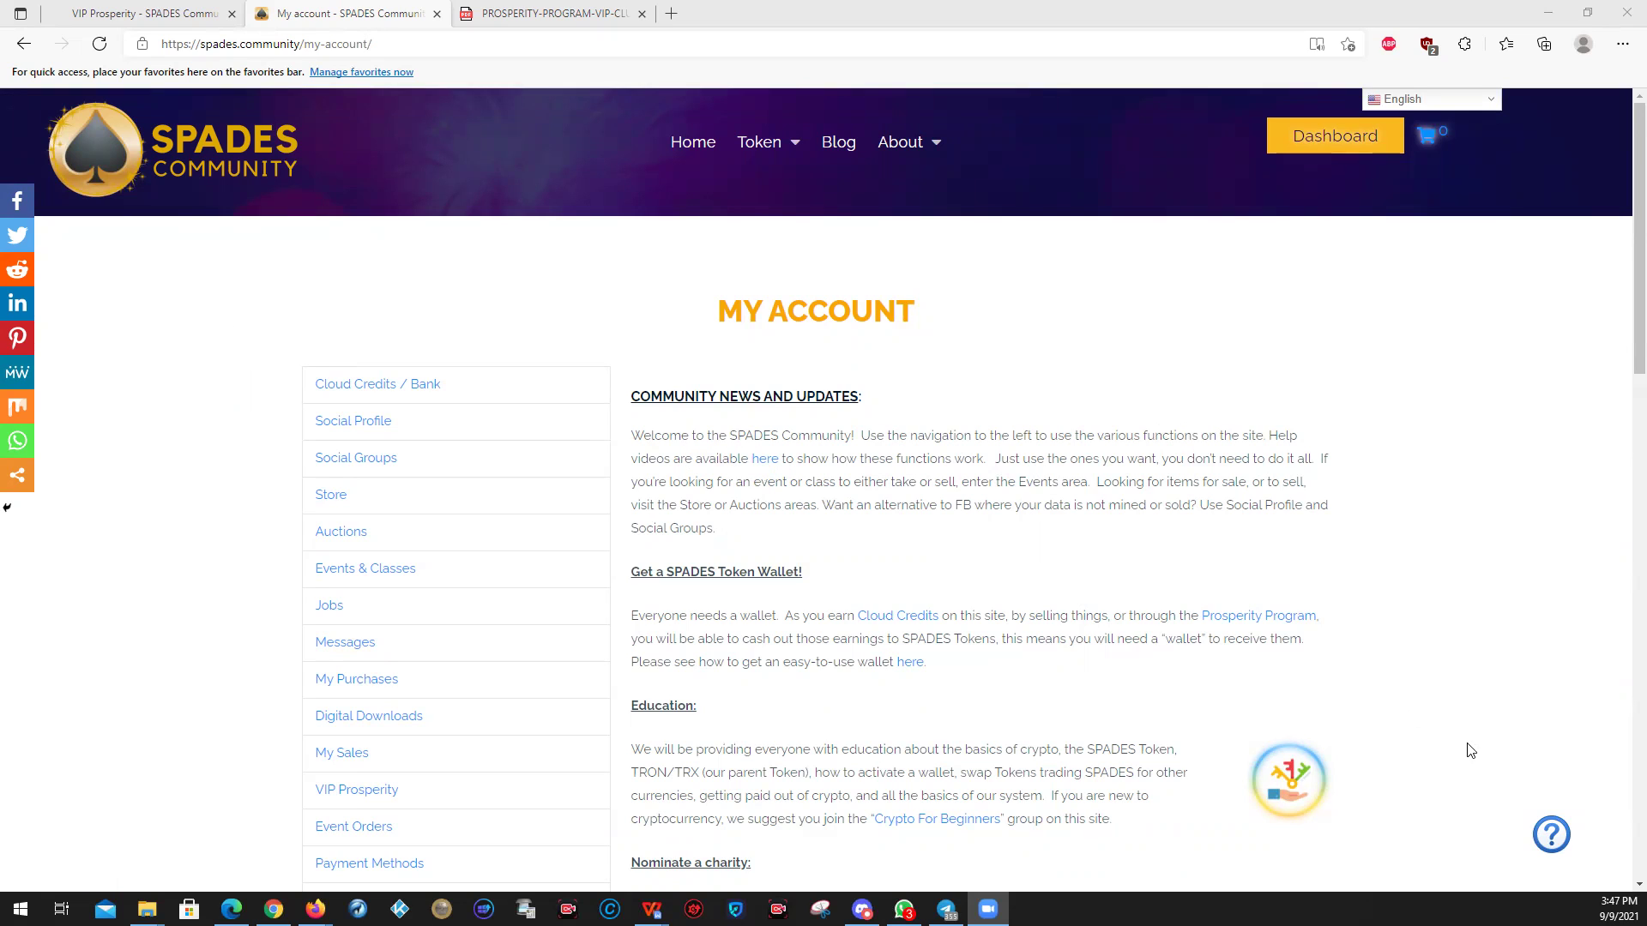
{"action": "left_click", "coordinate": [1551, 833]}
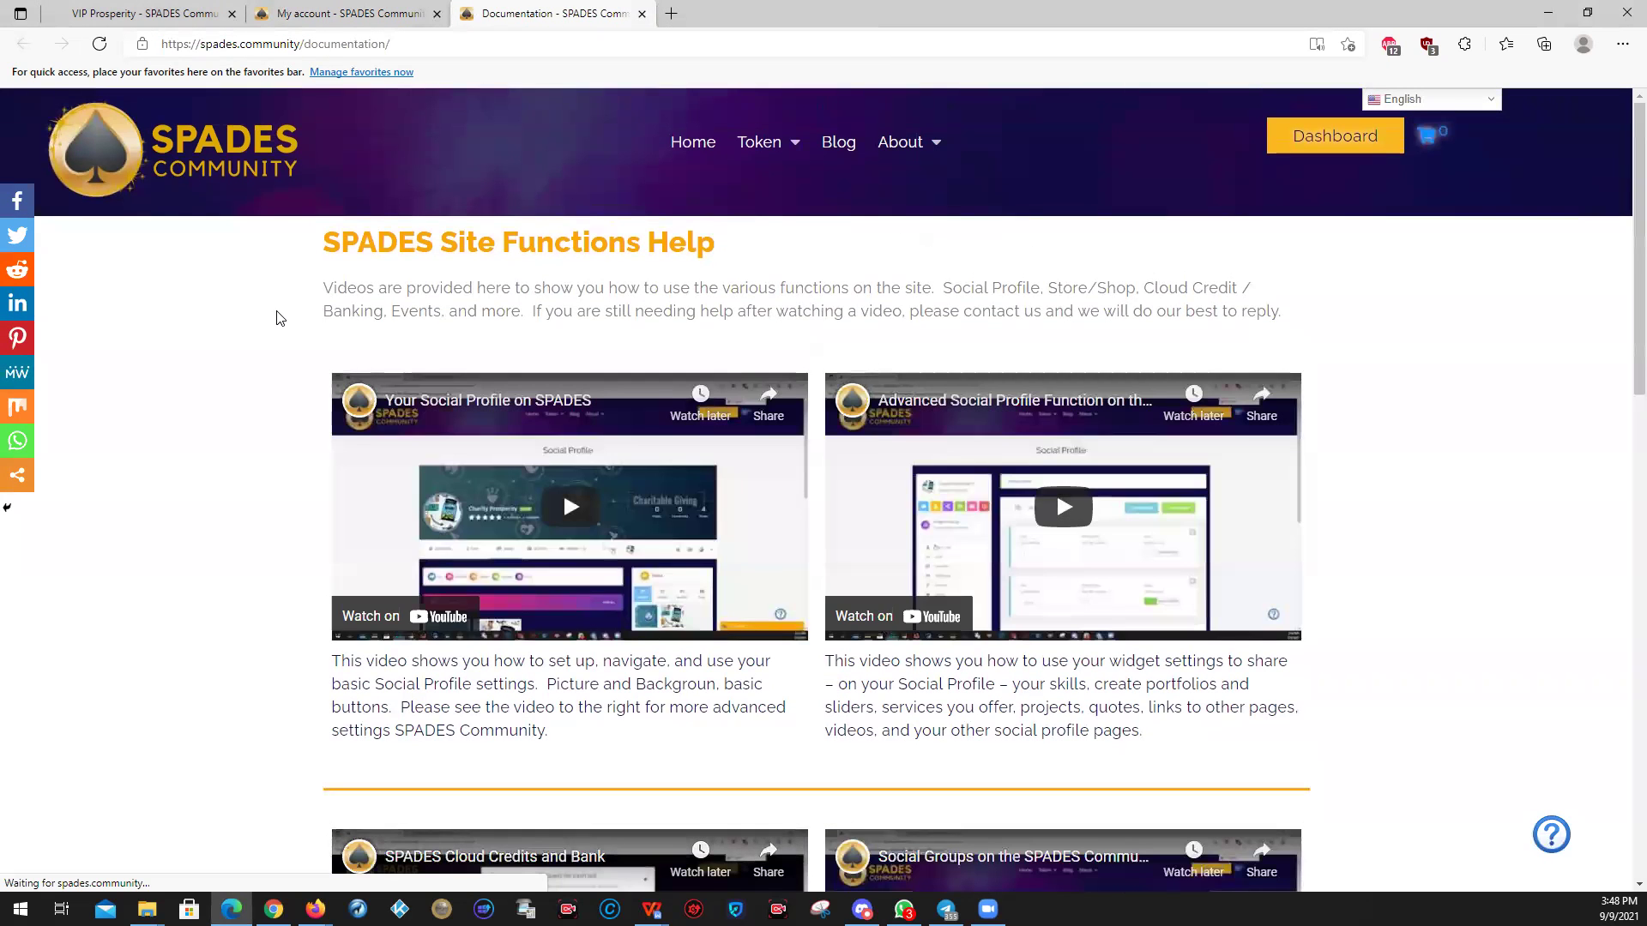
- Browse the SPADES Site Functions Help tutorial videos, then return to the My Account tab
{"action": "scroll", "coordinate": [265, 385], "scroll_direction": "down", "scroll_amount": 1}
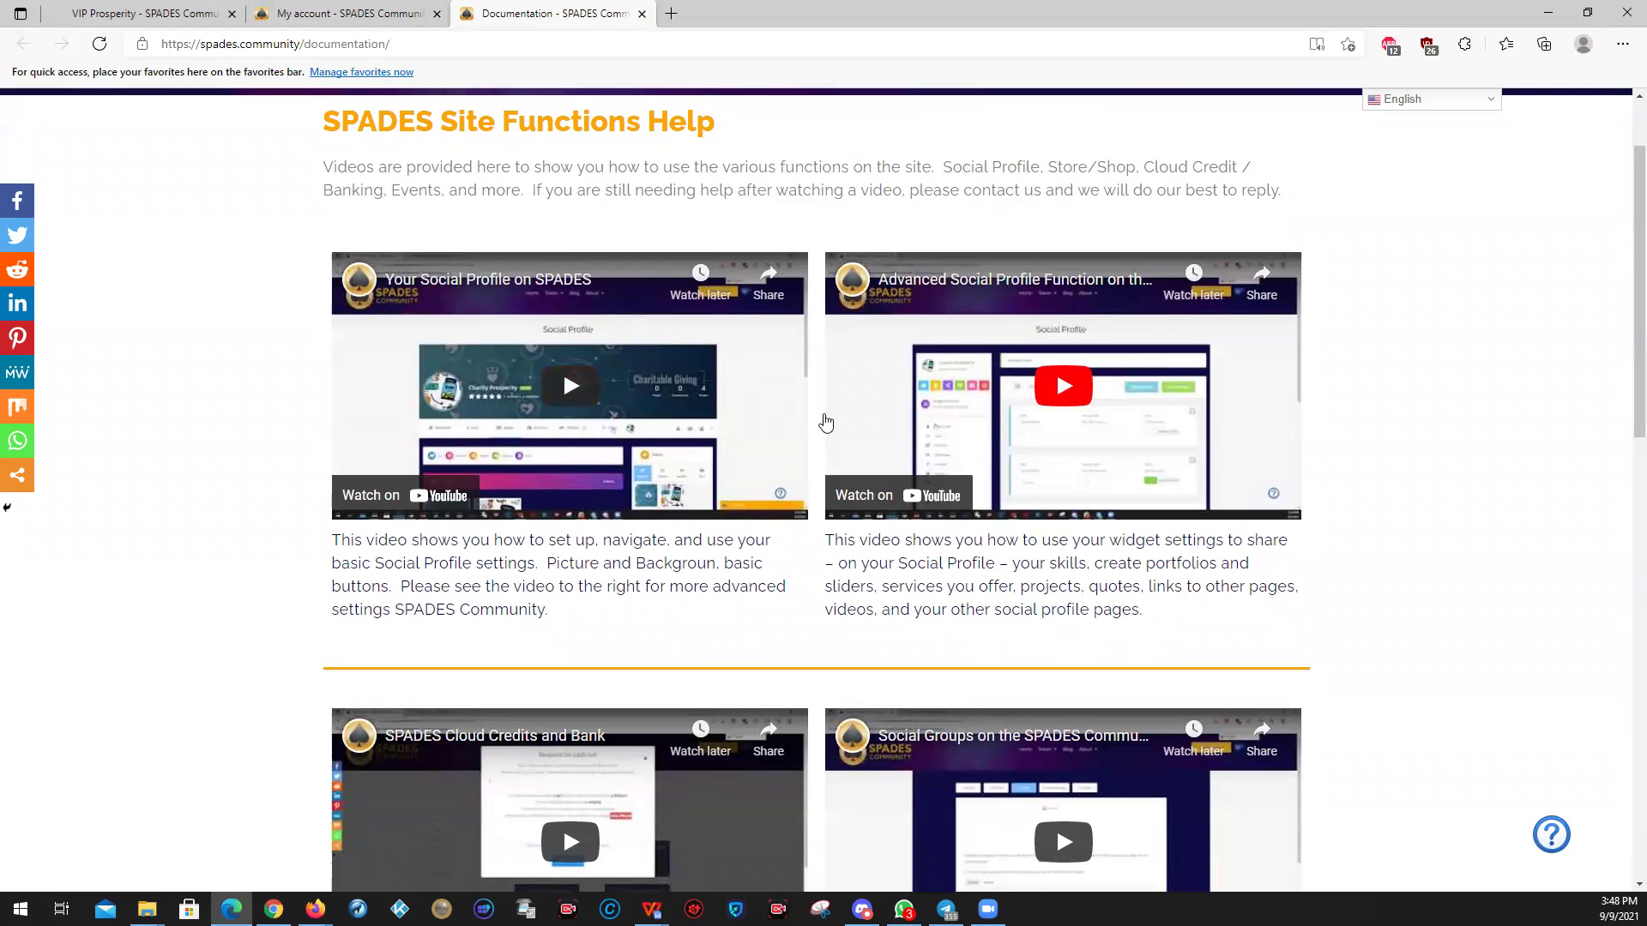
{"action": "scroll", "coordinate": [163, 414], "scroll_direction": "down", "scroll_amount": 2}
{"action": "scroll", "coordinate": [166, 414], "scroll_direction": "up", "scroll_amount": 1}
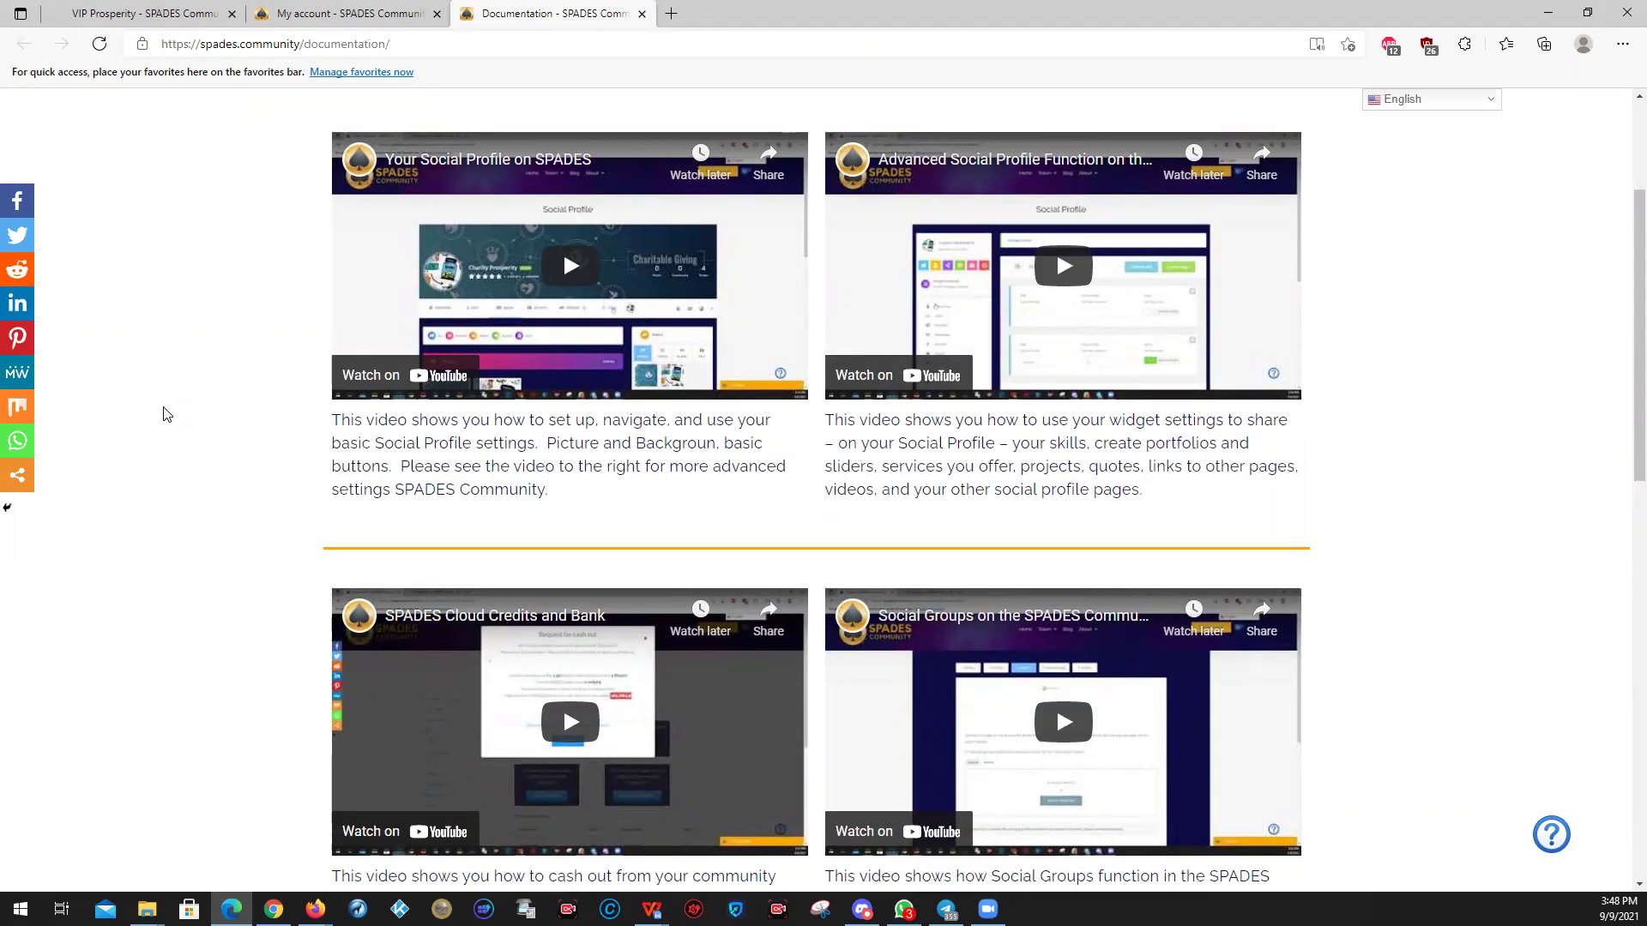
{"action": "scroll", "coordinate": [206, 403], "scroll_direction": "down", "scroll_amount": 2}
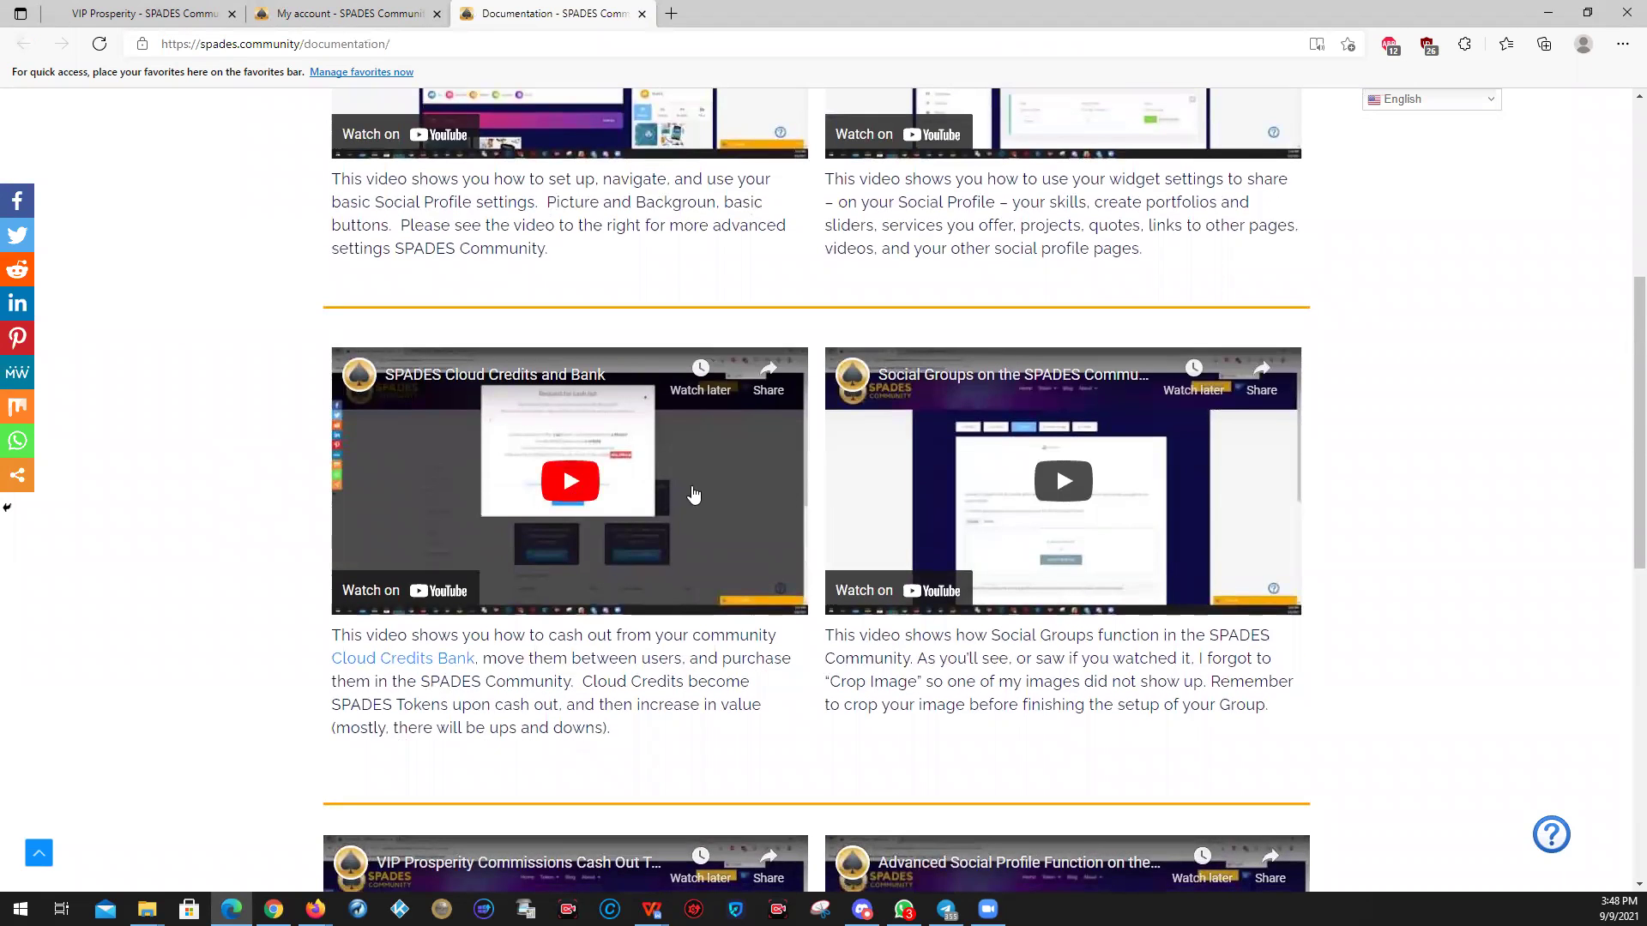
{"action": "scroll", "coordinate": [382, 468], "scroll_direction": "down", "scroll_amount": 3}
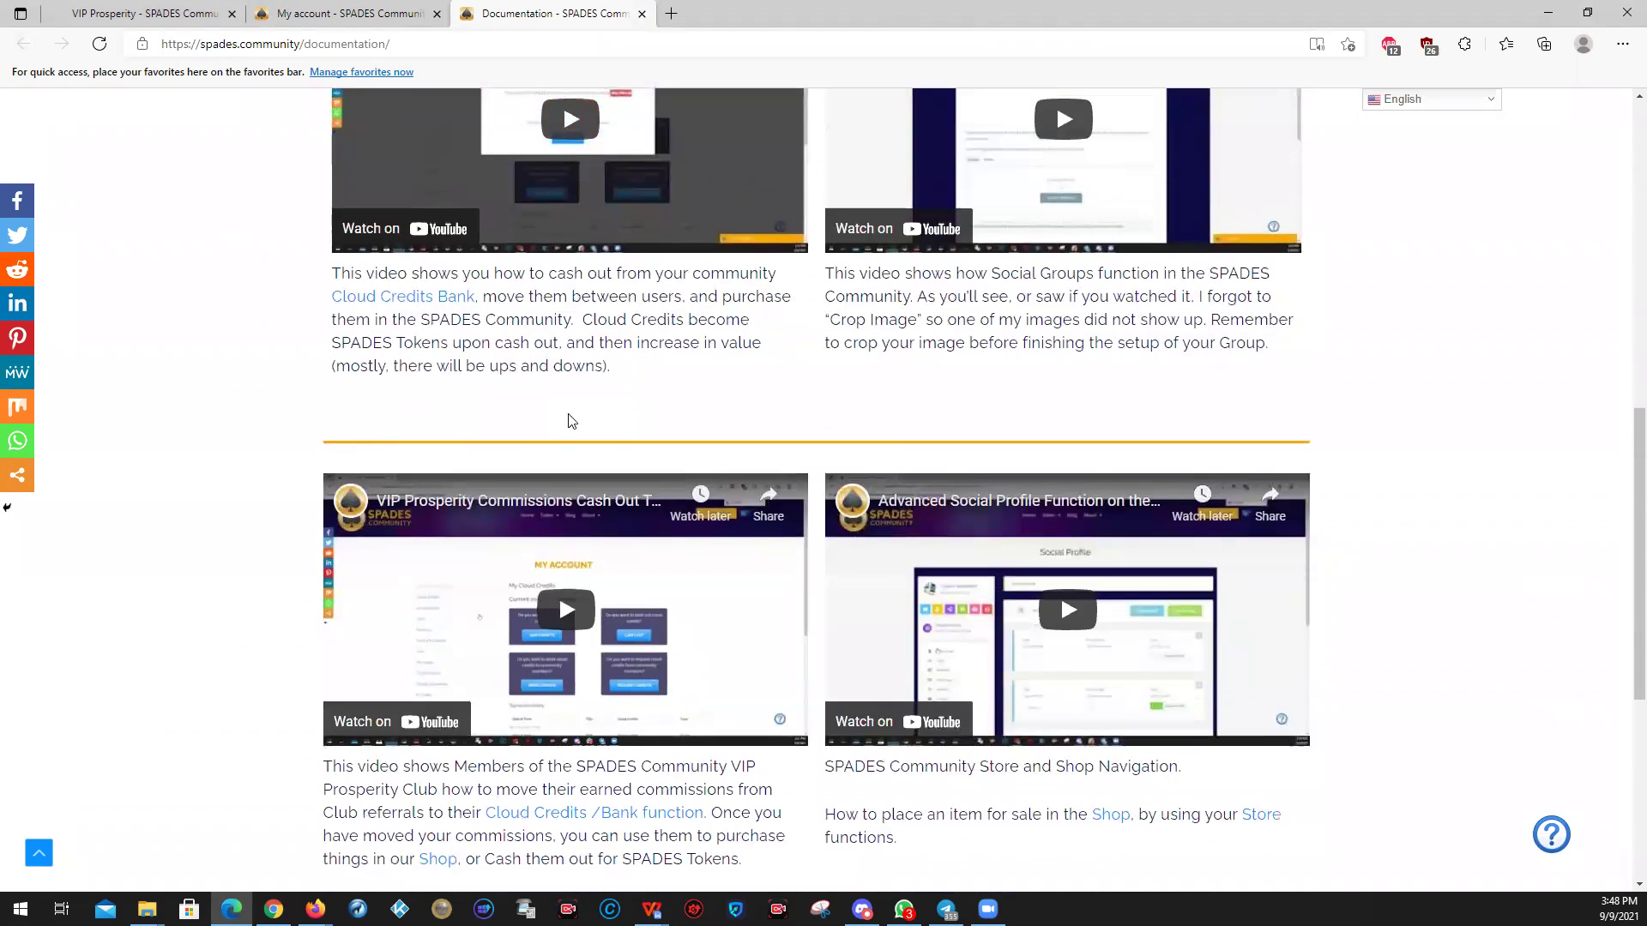
{"action": "scroll", "coordinate": [572, 422], "scroll_direction": "up", "scroll_amount": 3}
{"action": "left_click", "coordinate": [341, 18]}
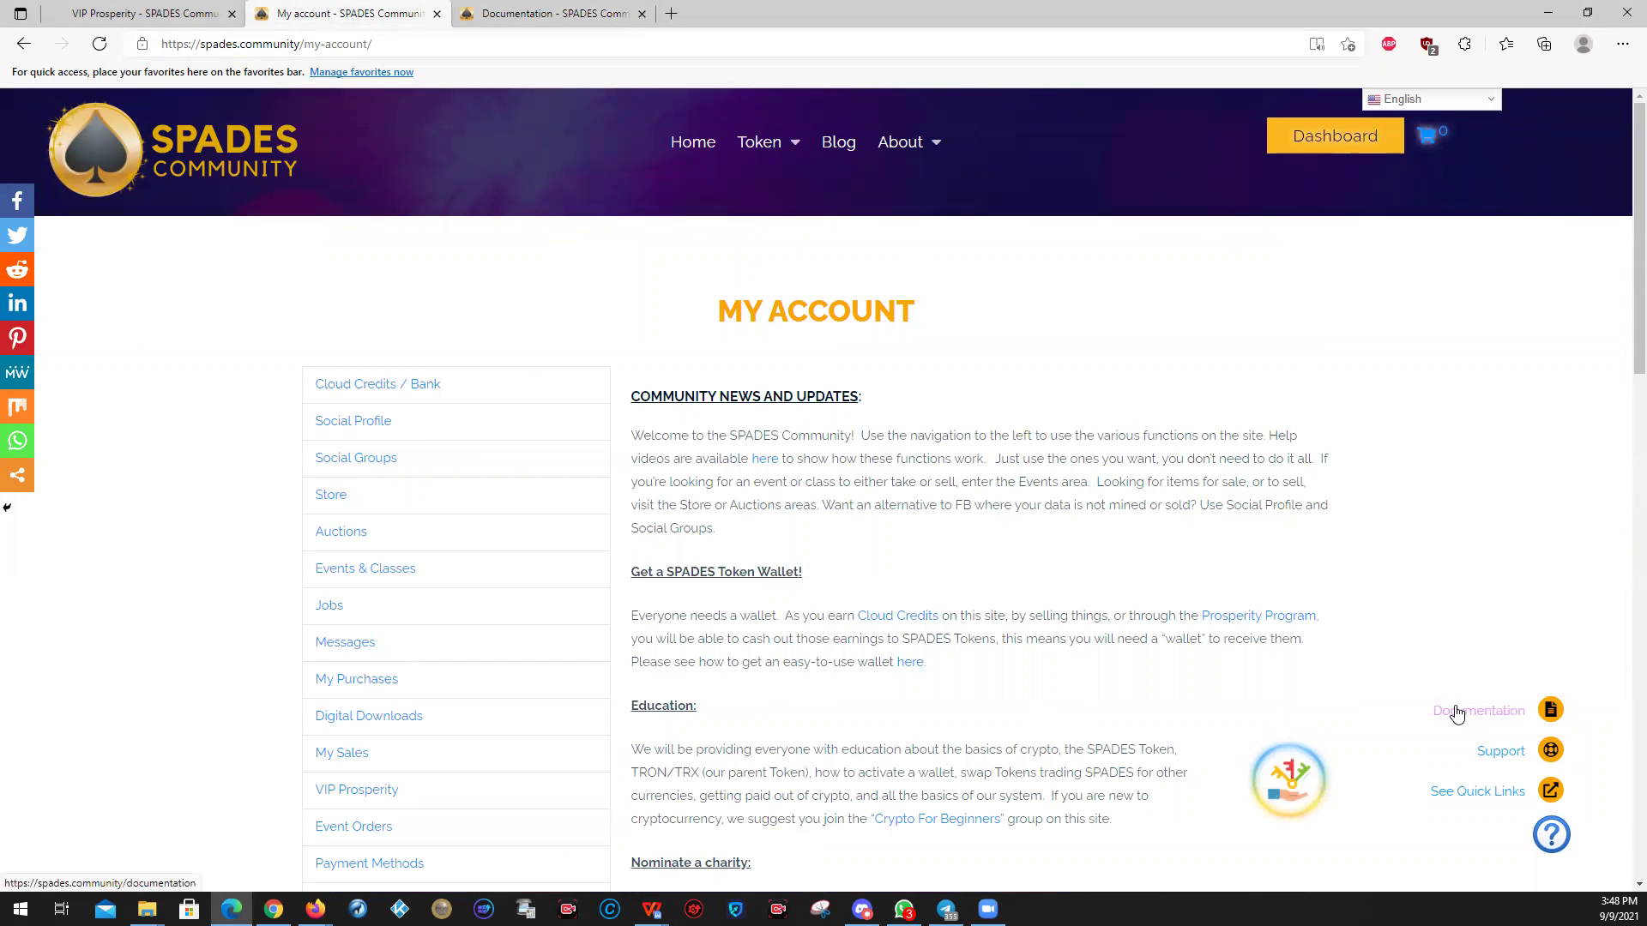
{"action": "left_click", "coordinate": [1456, 714]}
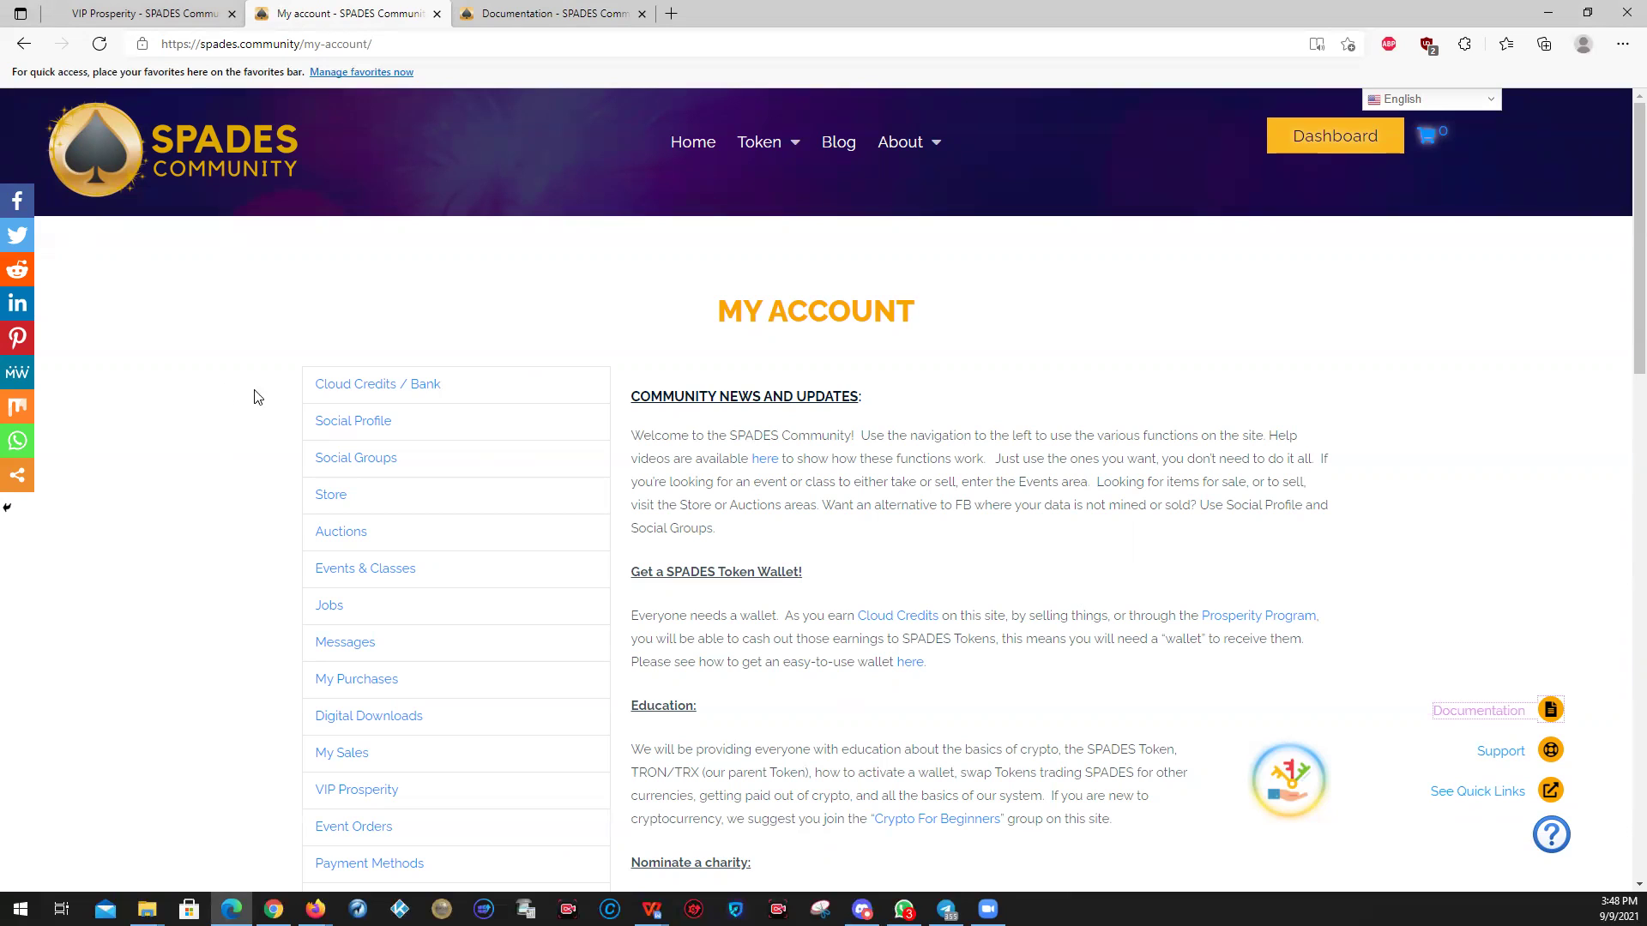
{"action": "left_click", "coordinate": [328, 389]}
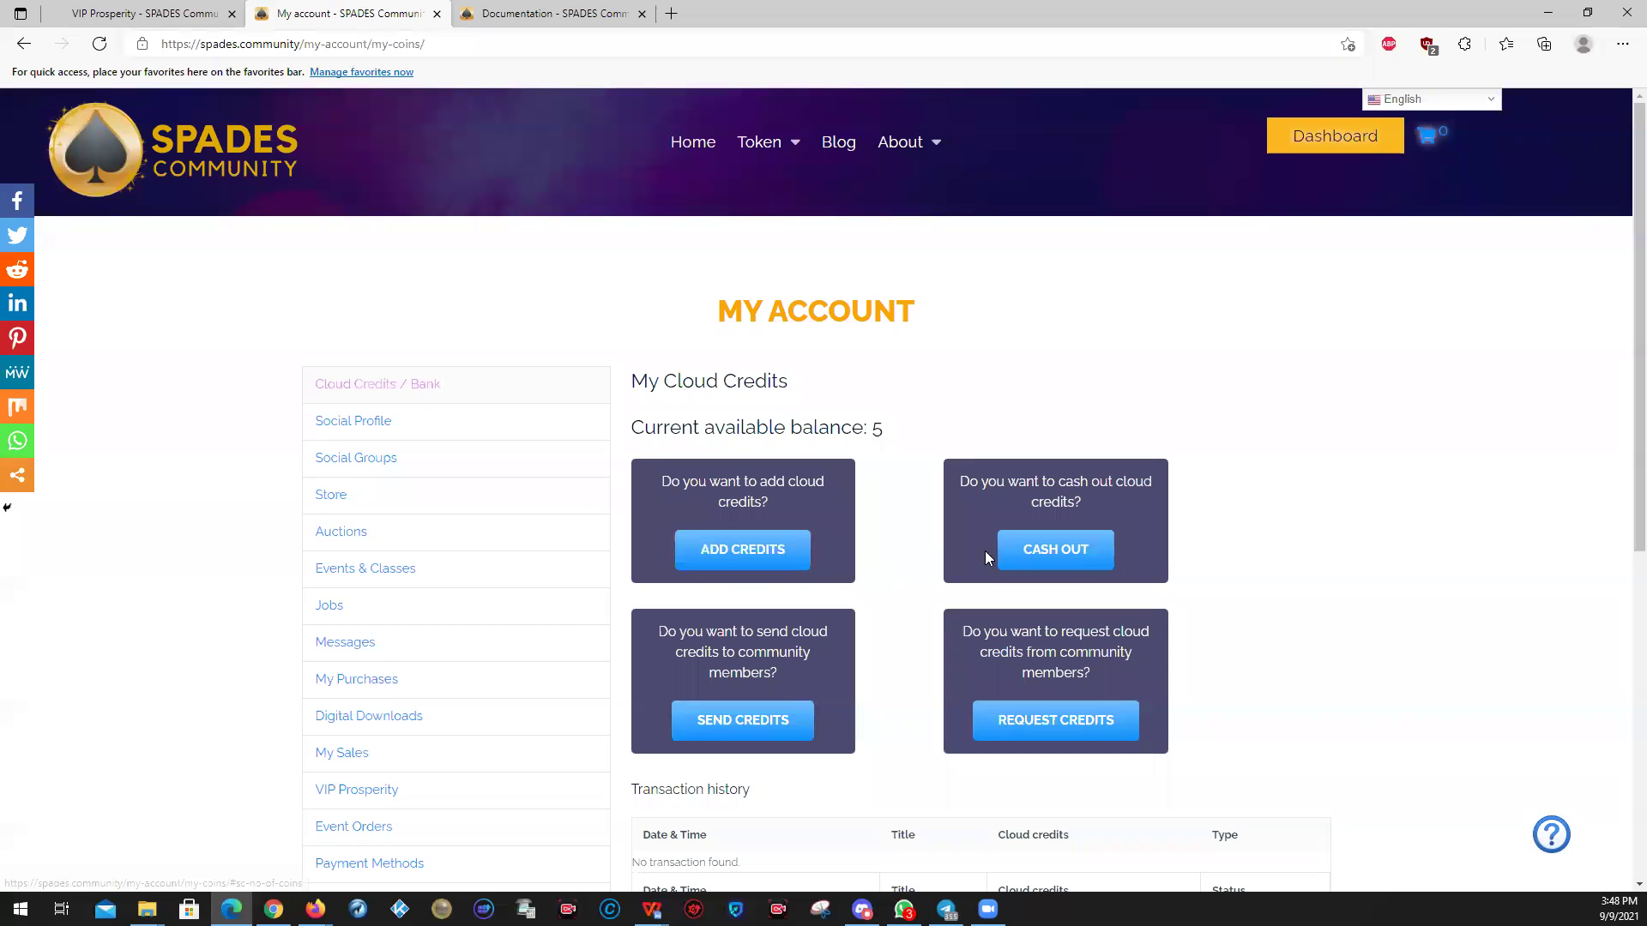
{"action": "left_click", "coordinate": [1046, 551]}
{"action": "left_click", "coordinate": [818, 256]}
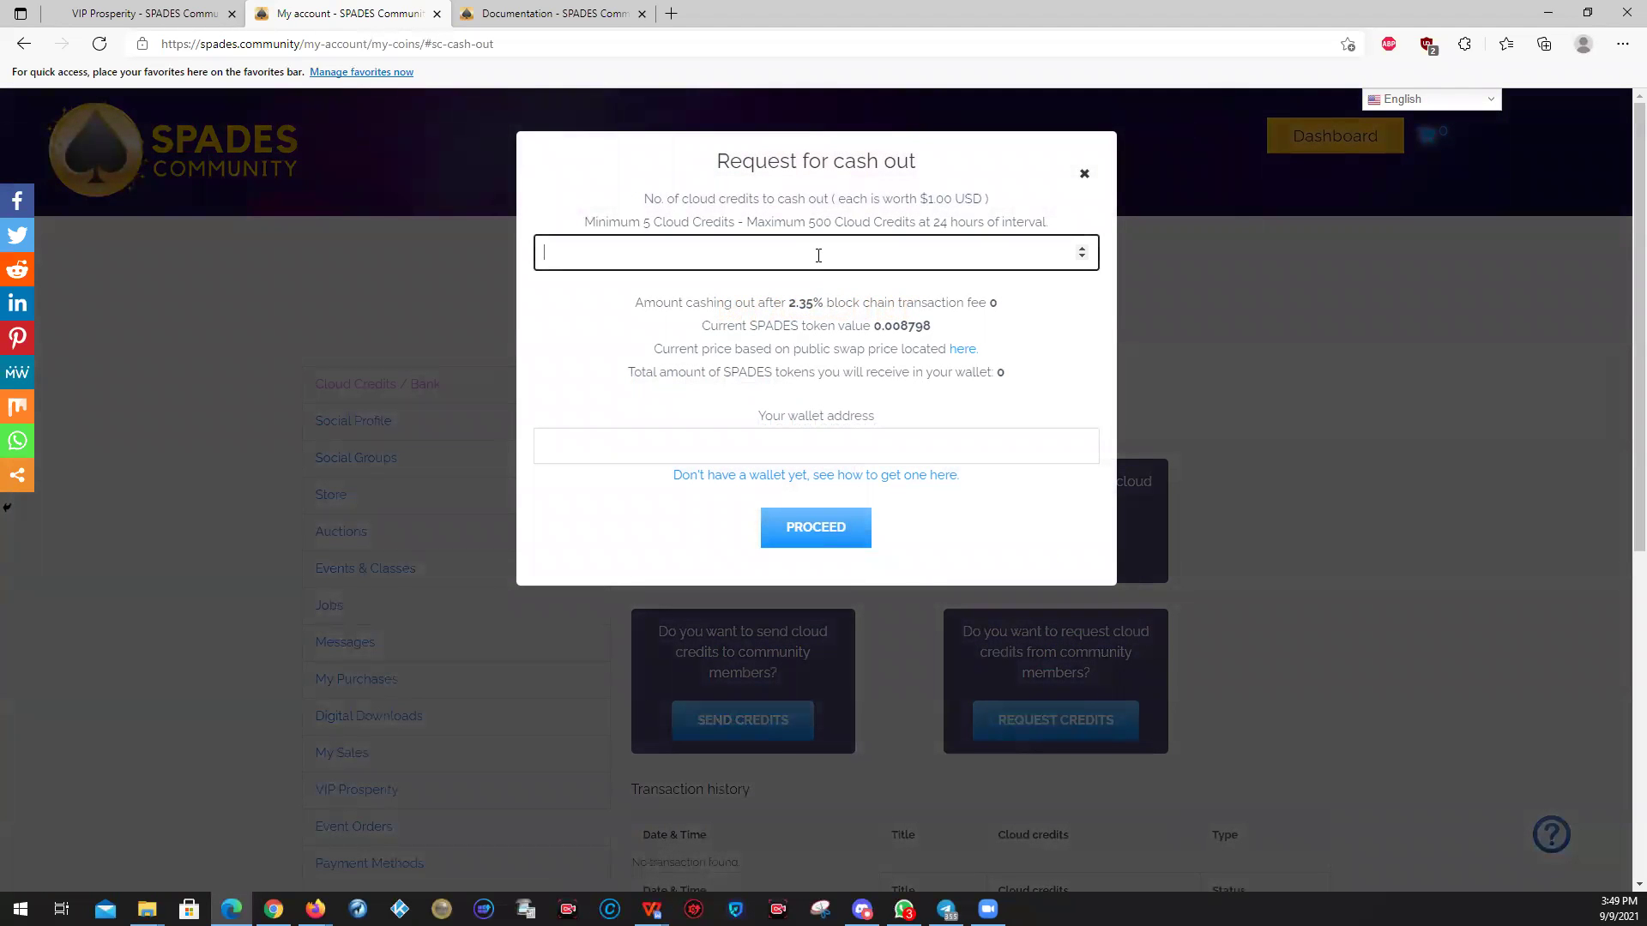
{"action": "type", "text": "5"}
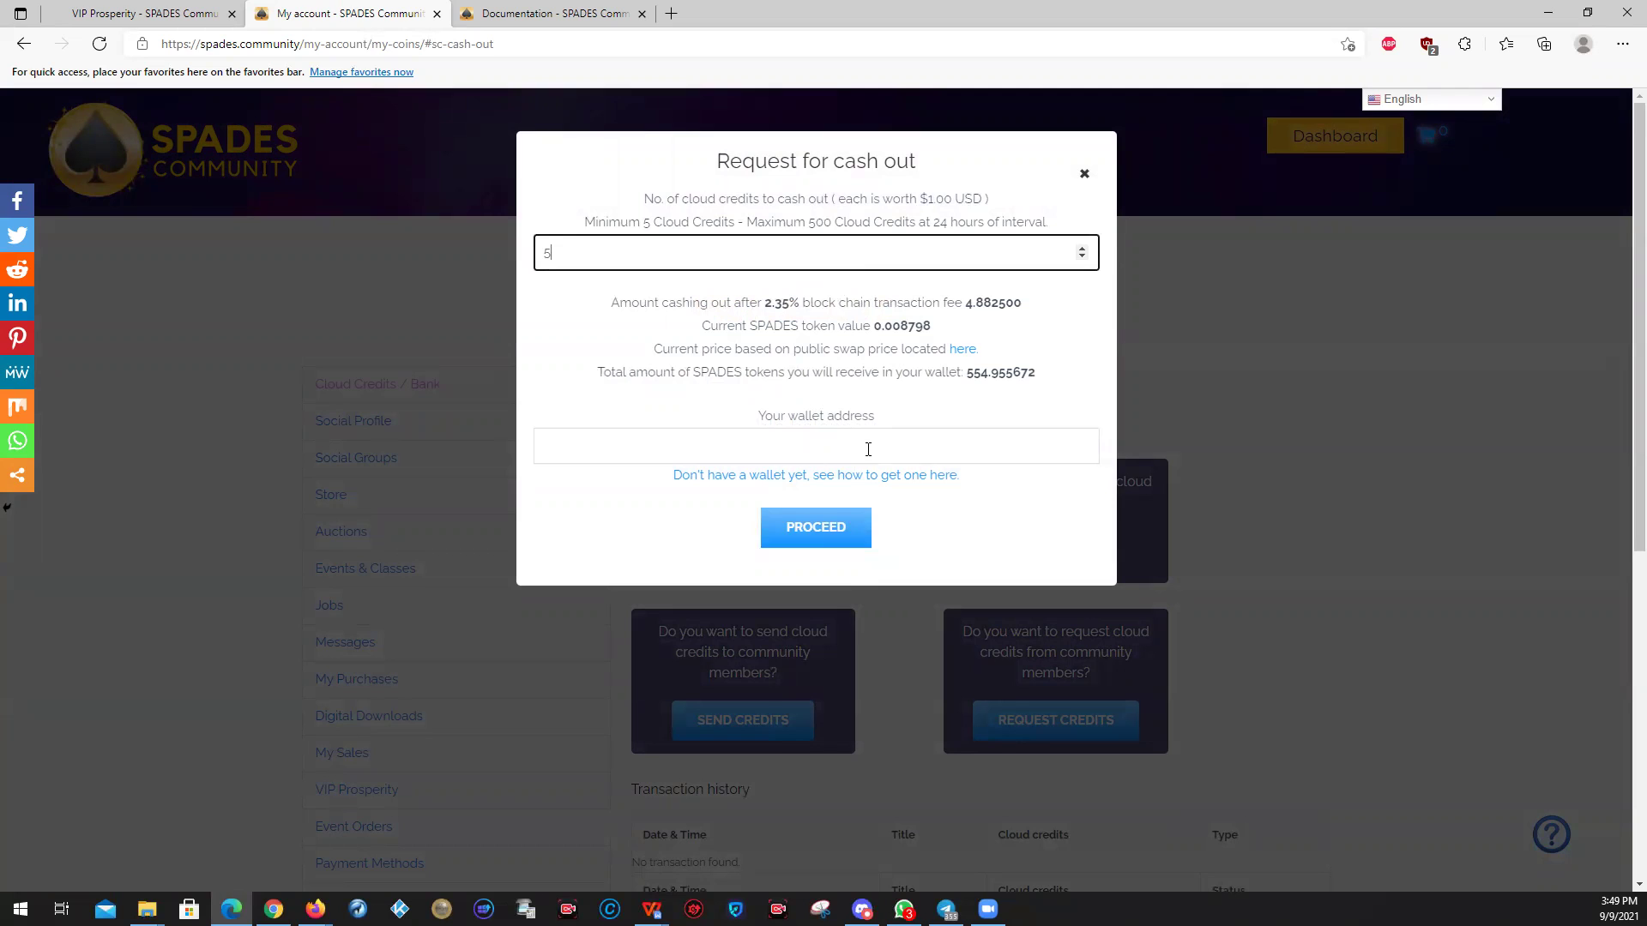
{"action": "left_click", "coordinate": [844, 446]}
{"action": "left_click", "coordinate": [829, 388]}
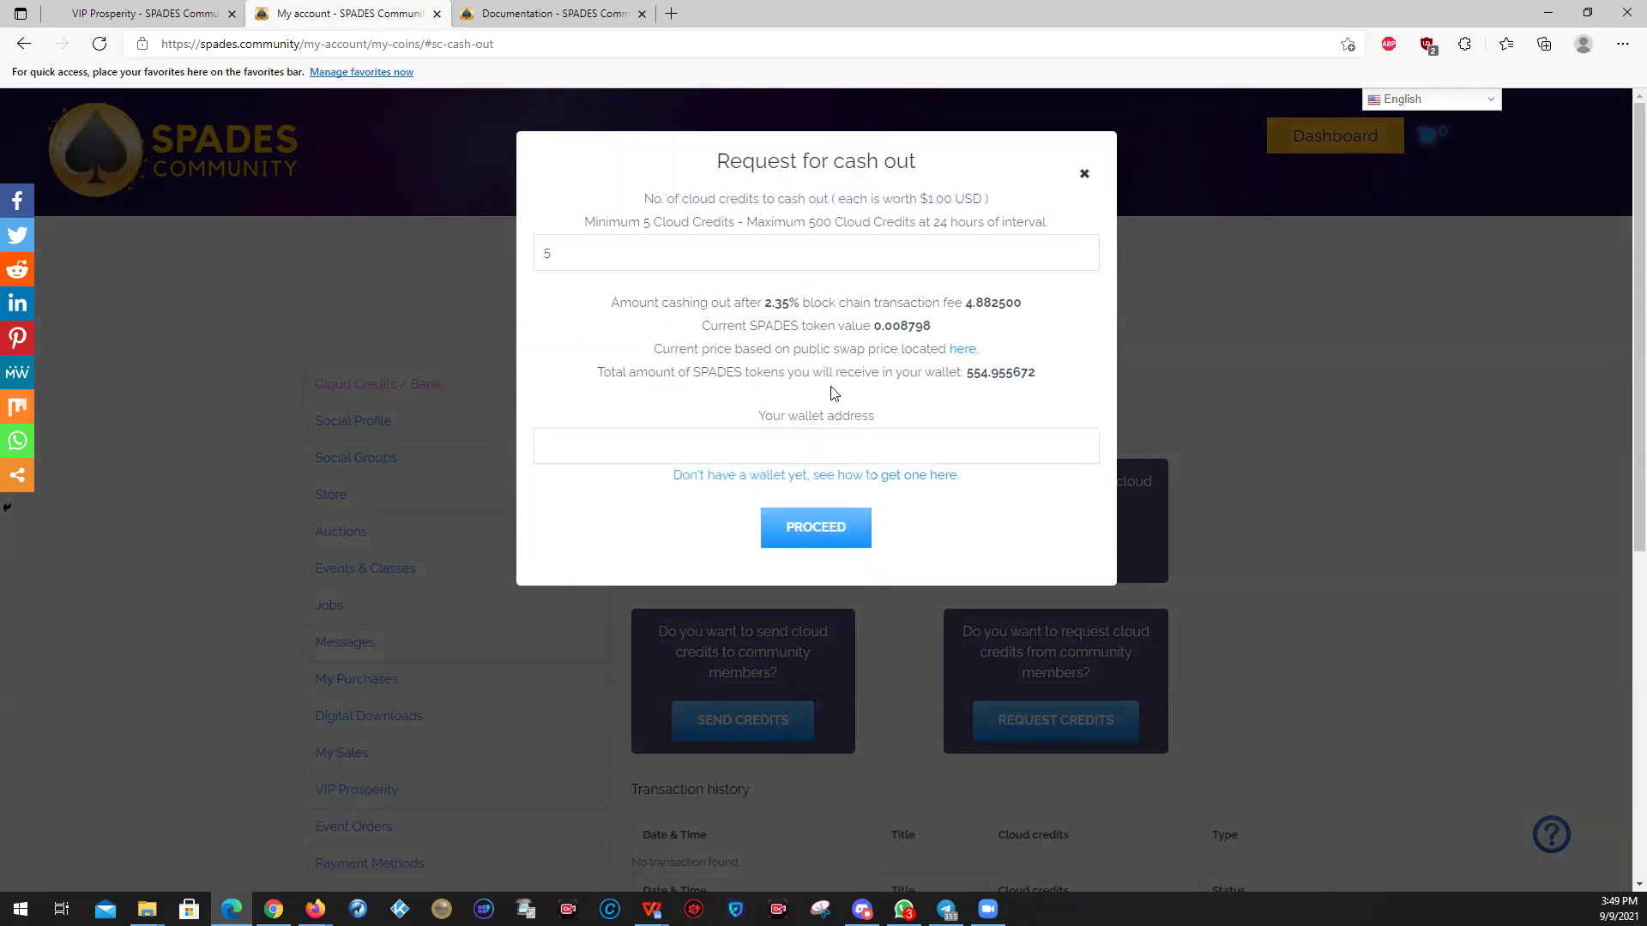
{"action": "left_click", "coordinate": [1084, 176]}
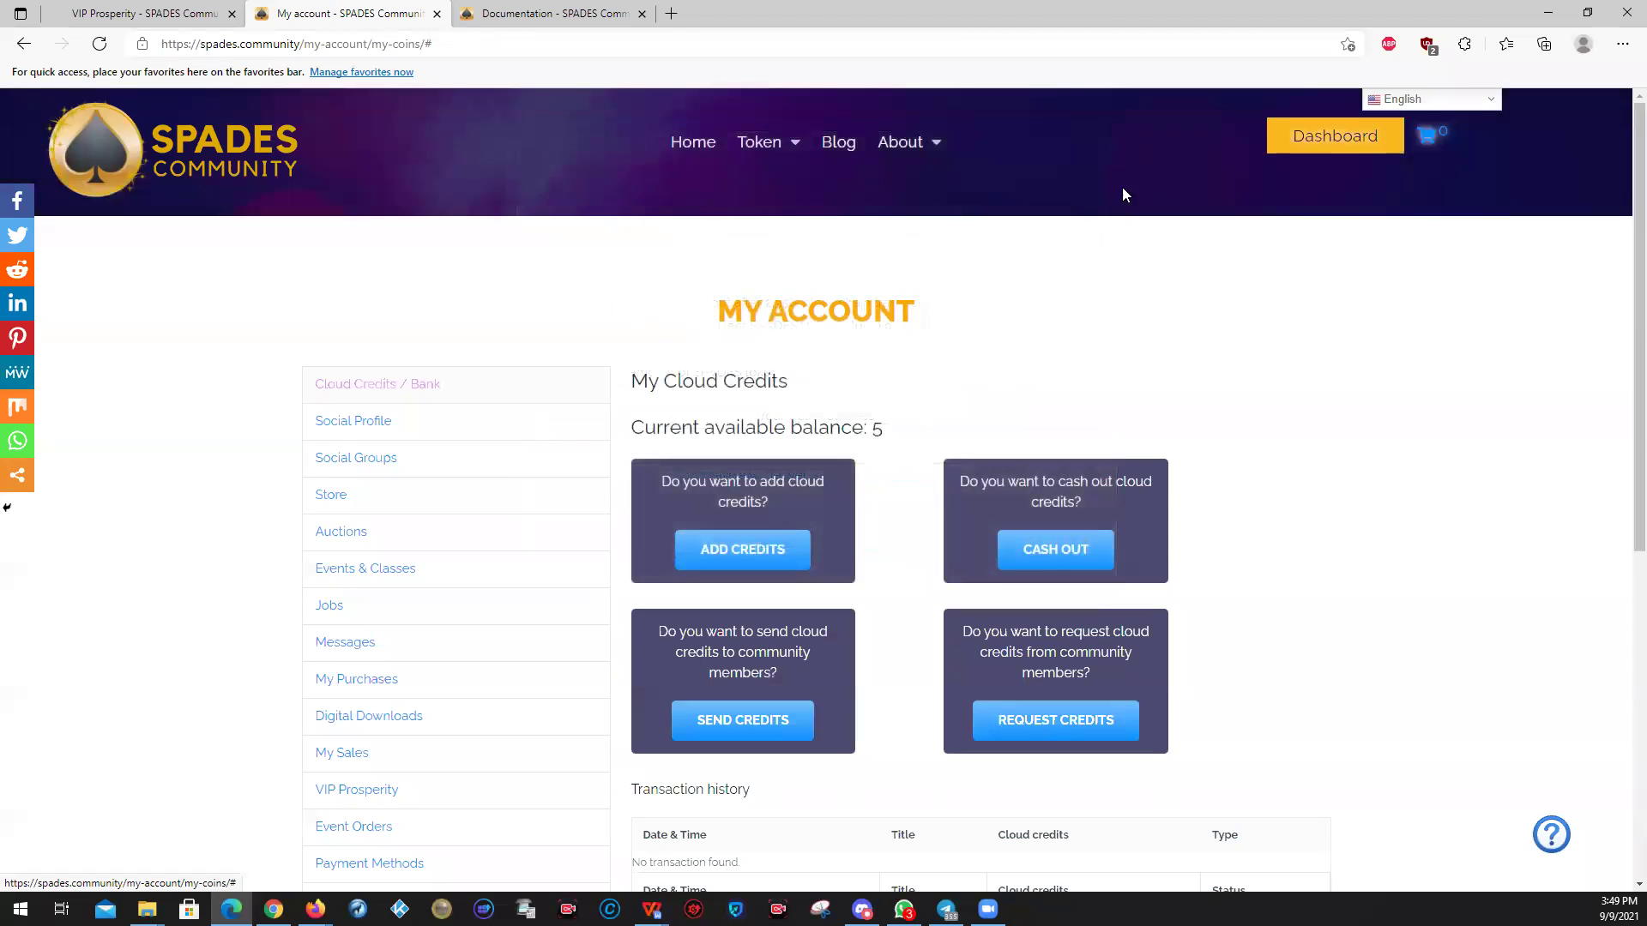
{"action": "left_click", "coordinate": [1289, 151]}
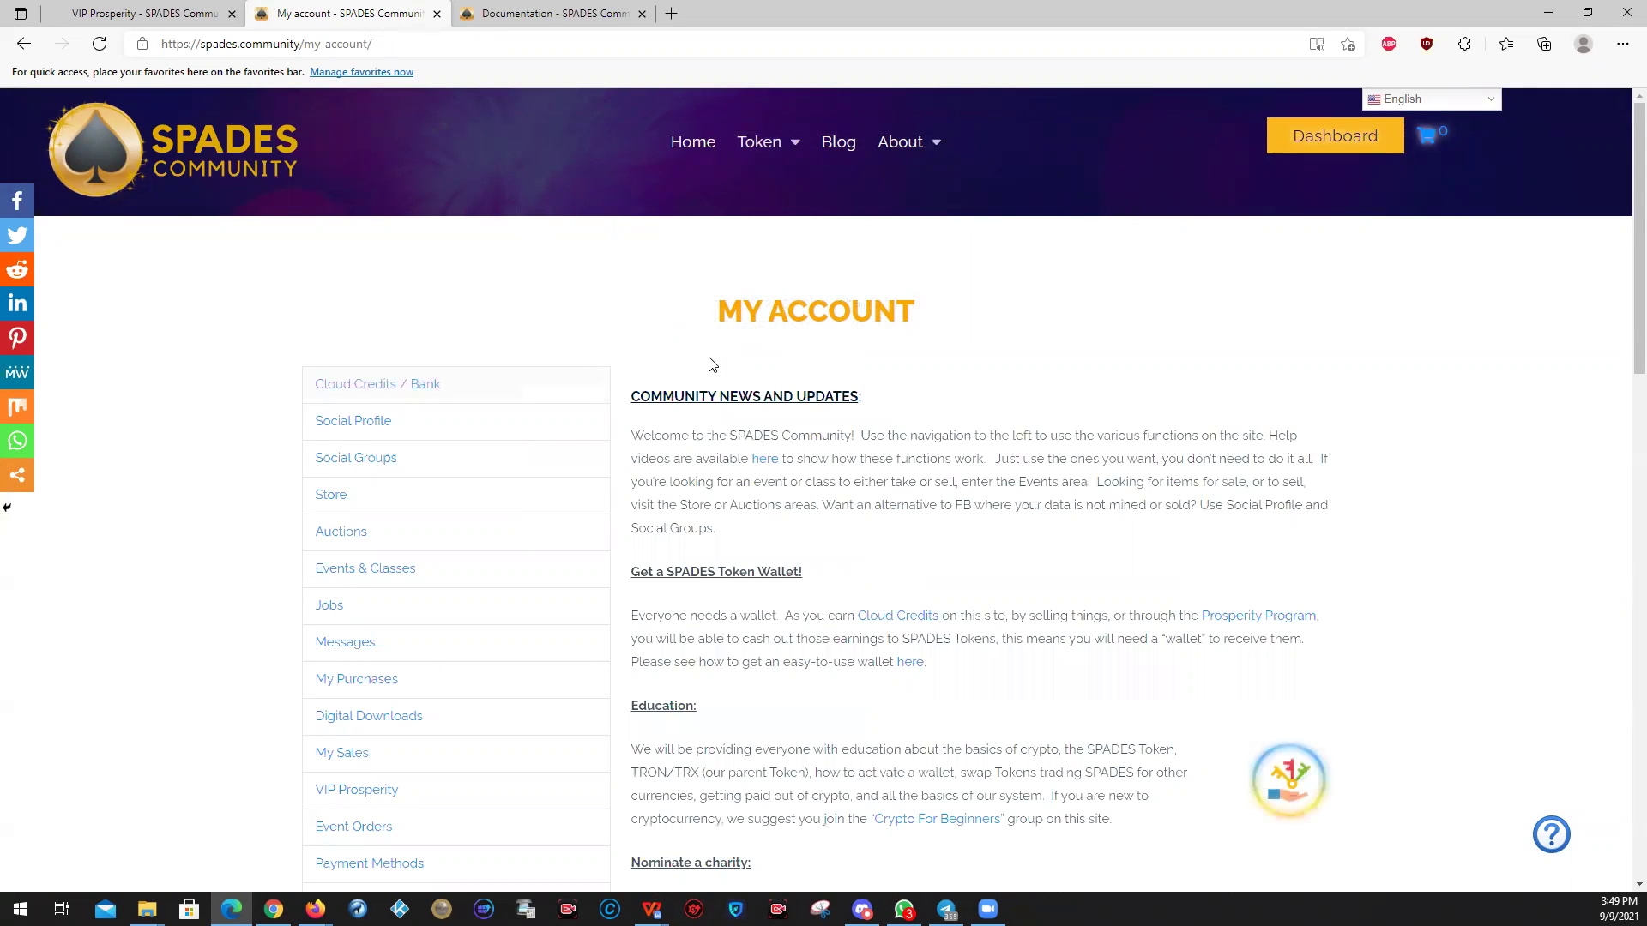
{"action": "scroll", "coordinate": [713, 355], "scroll_direction": "down", "scroll_amount": 2}
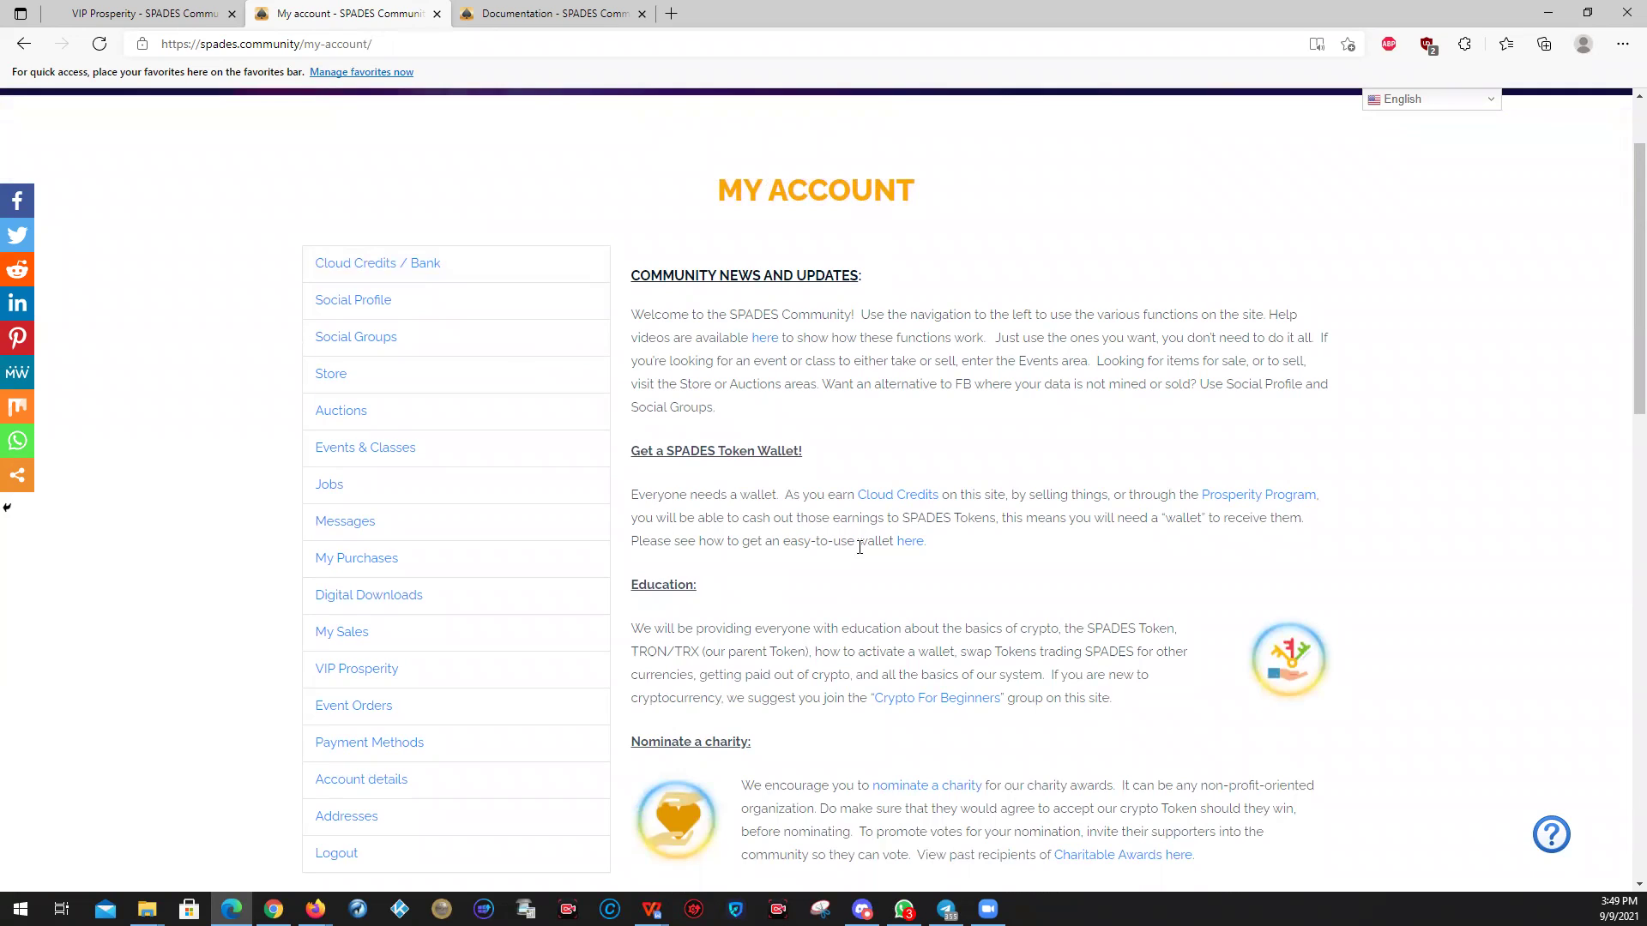
{"action": "left_click", "coordinate": [341, 306]}
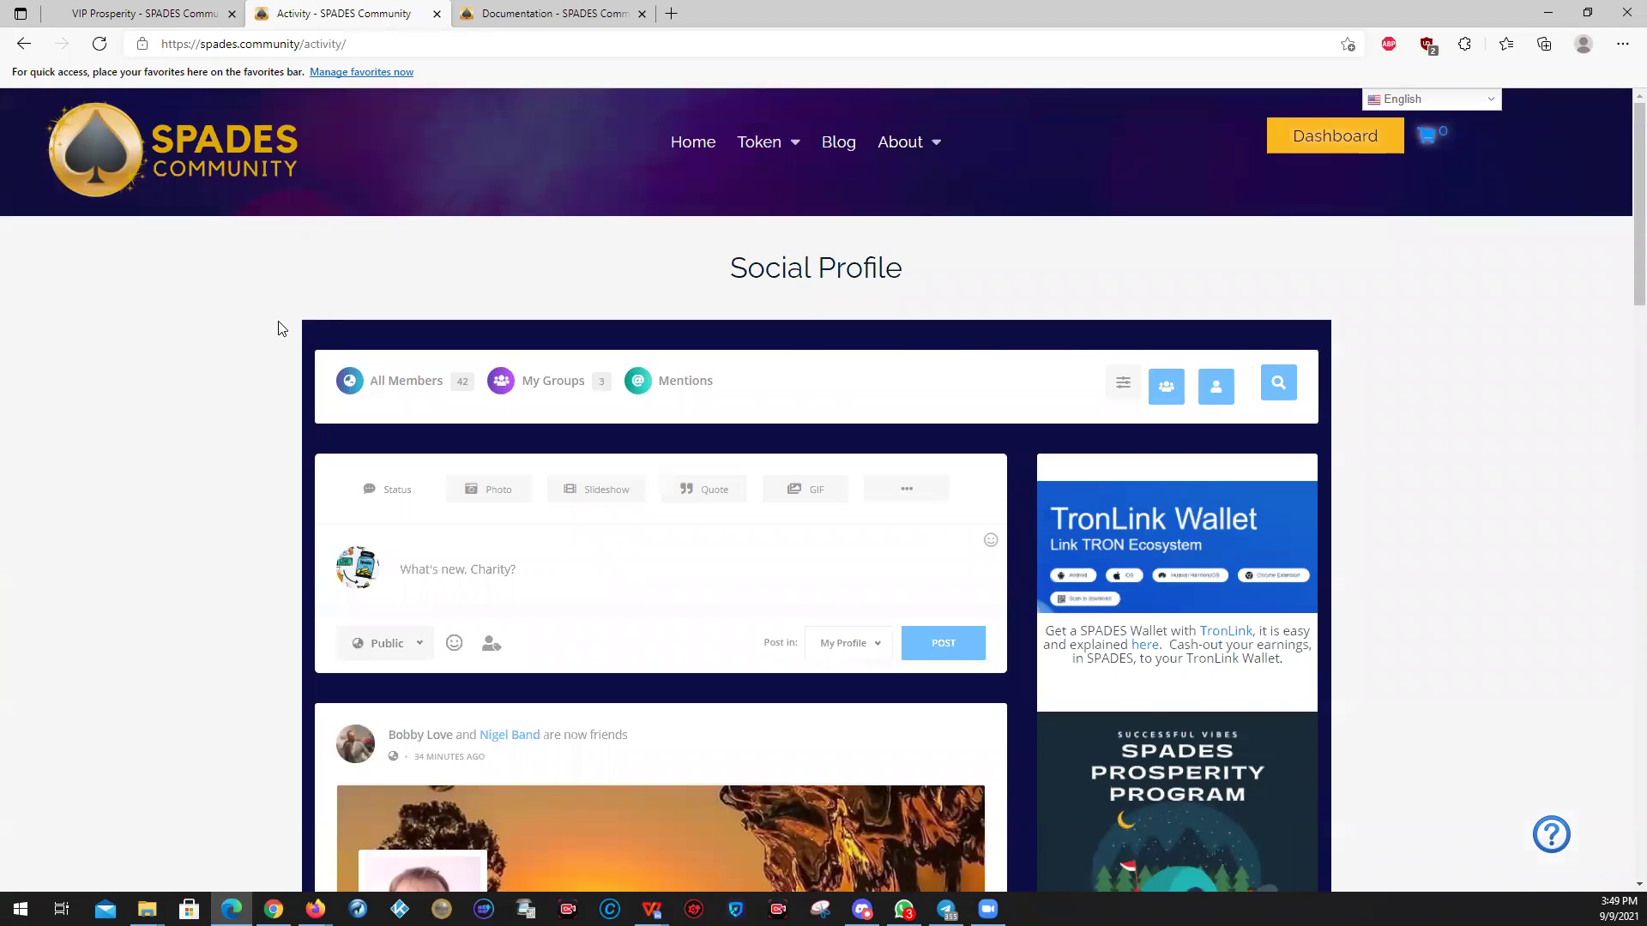
{"action": "scroll", "coordinate": [286, 330], "scroll_direction": "down", "scroll_amount": 10}
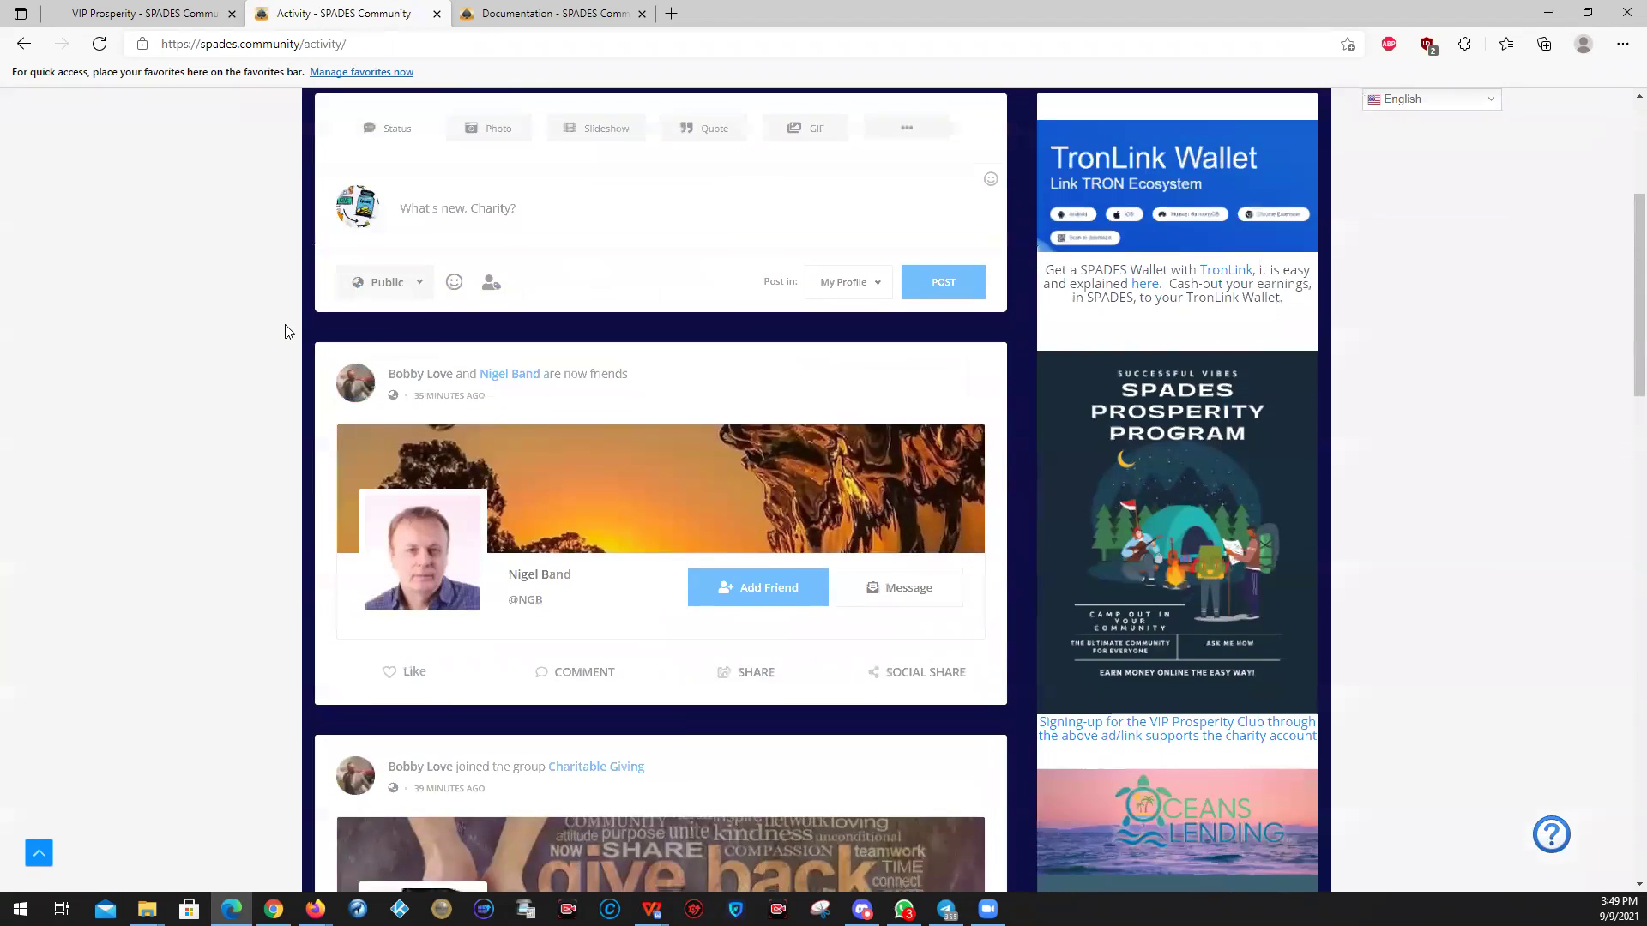
{"action": "scroll", "coordinate": [311, 332], "scroll_direction": "down", "scroll_amount": 5}
{"action": "scroll", "coordinate": [301, 338], "scroll_direction": "up", "scroll_amount": 15}
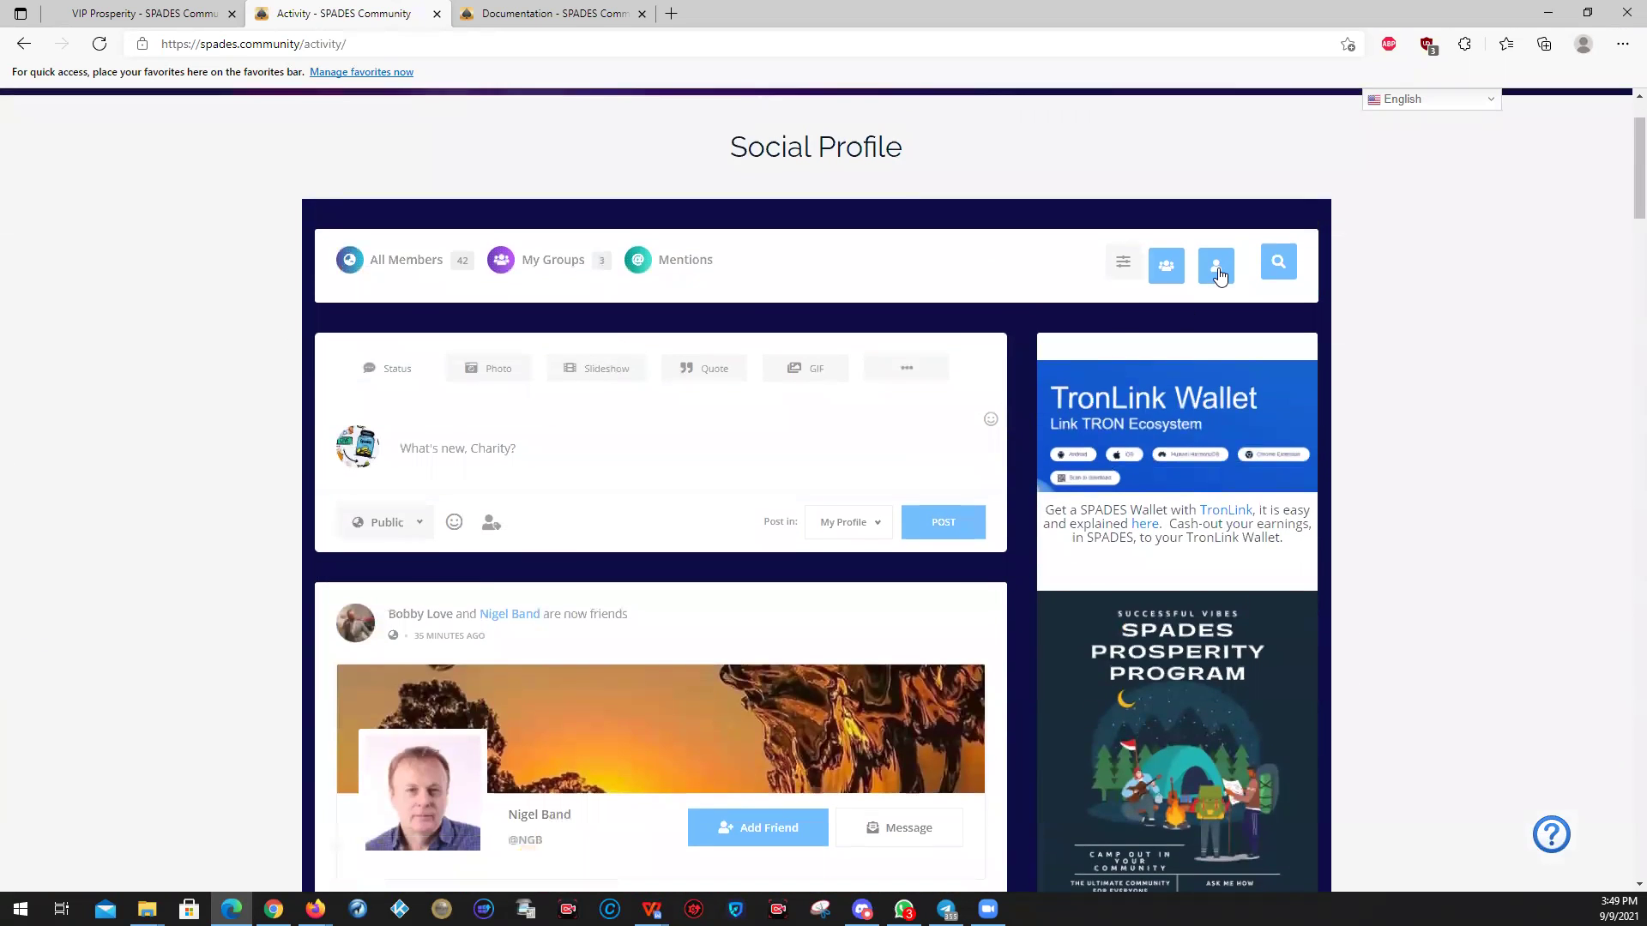
{"action": "left_click", "coordinate": [1218, 272]}
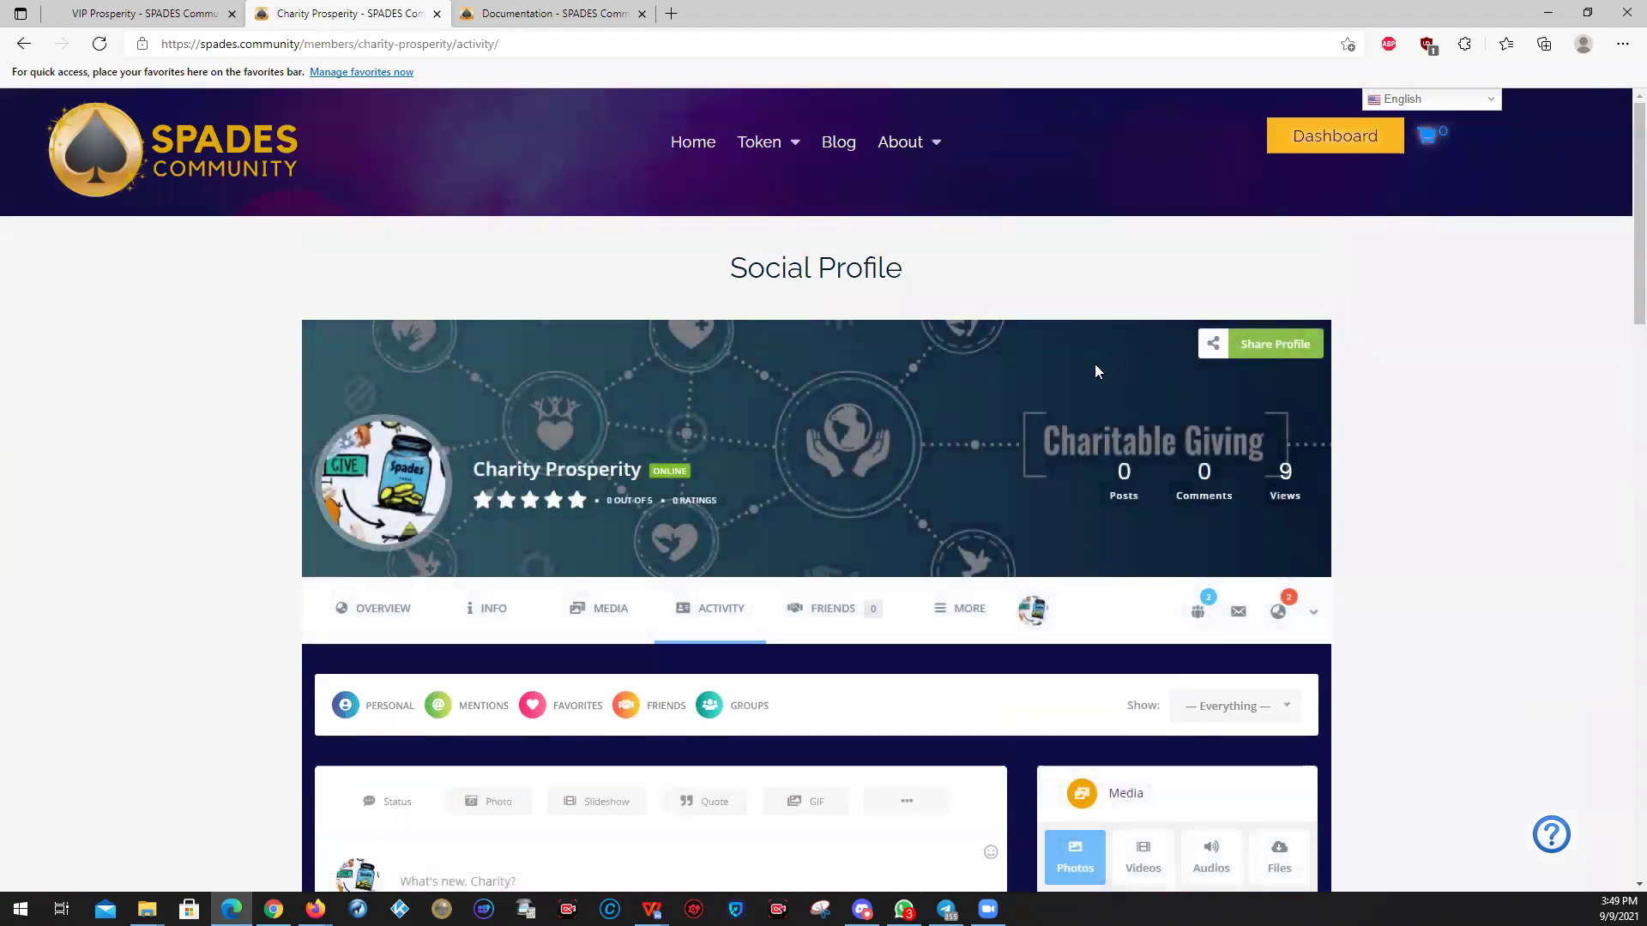
{"action": "scroll", "coordinate": [1162, 345], "scroll_direction": "down", "scroll_amount": 3}
{"action": "scroll", "coordinate": [1161, 345], "scroll_direction": "up", "scroll_amount": 3}
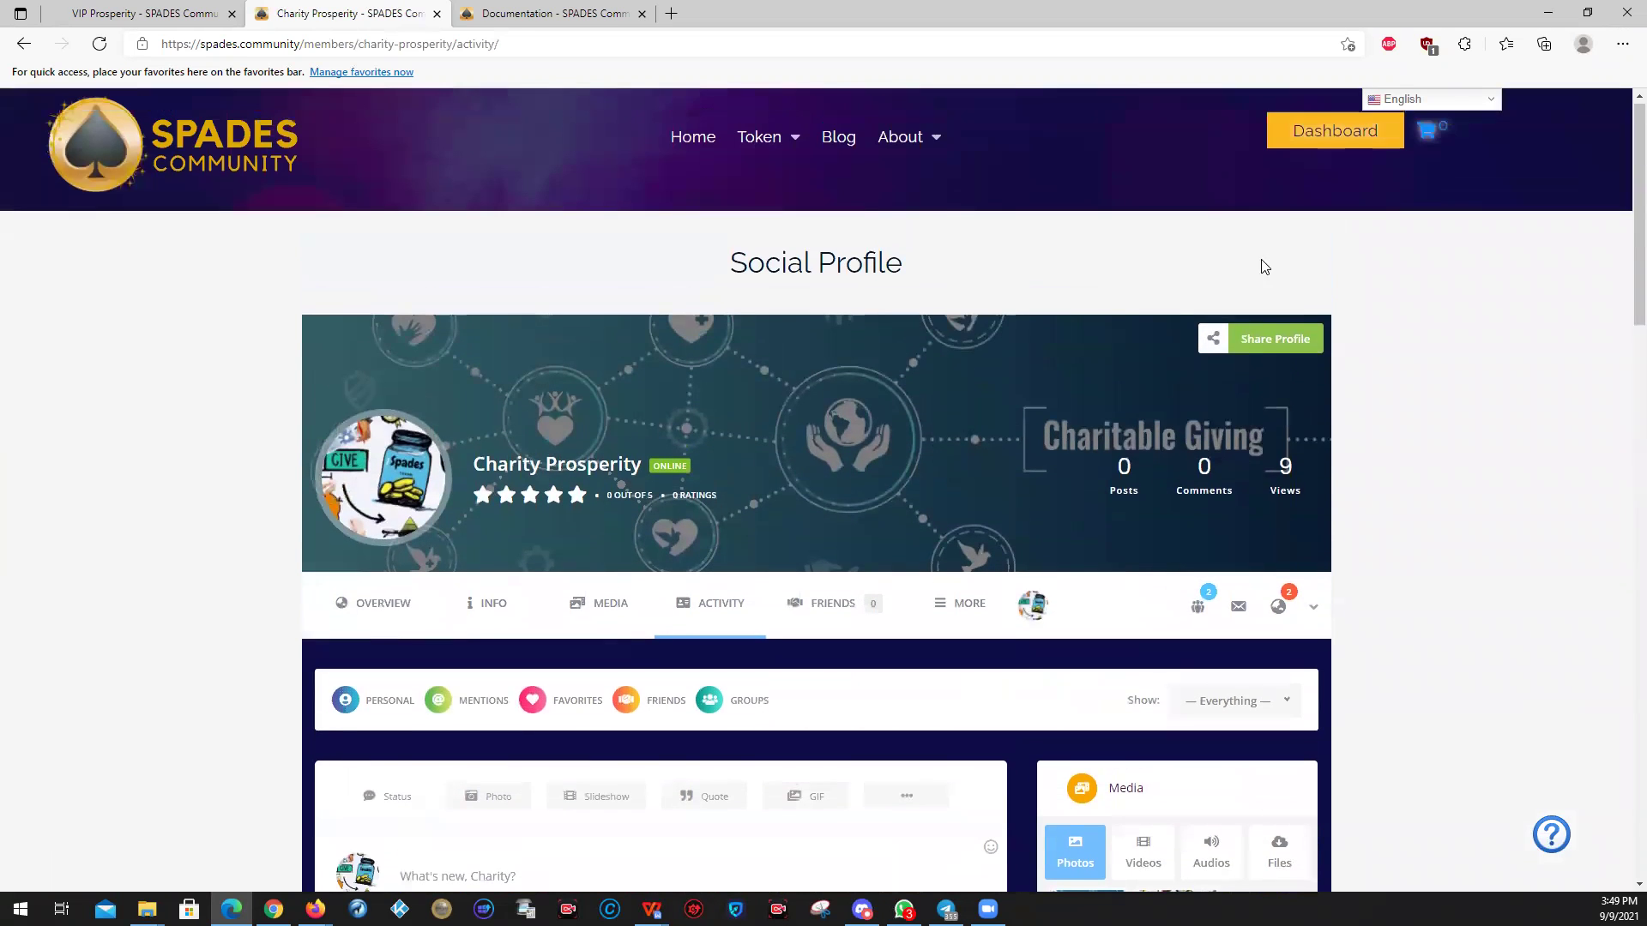
{"action": "scroll", "coordinate": [1312, 489], "scroll_direction": "down", "scroll_amount": 1}
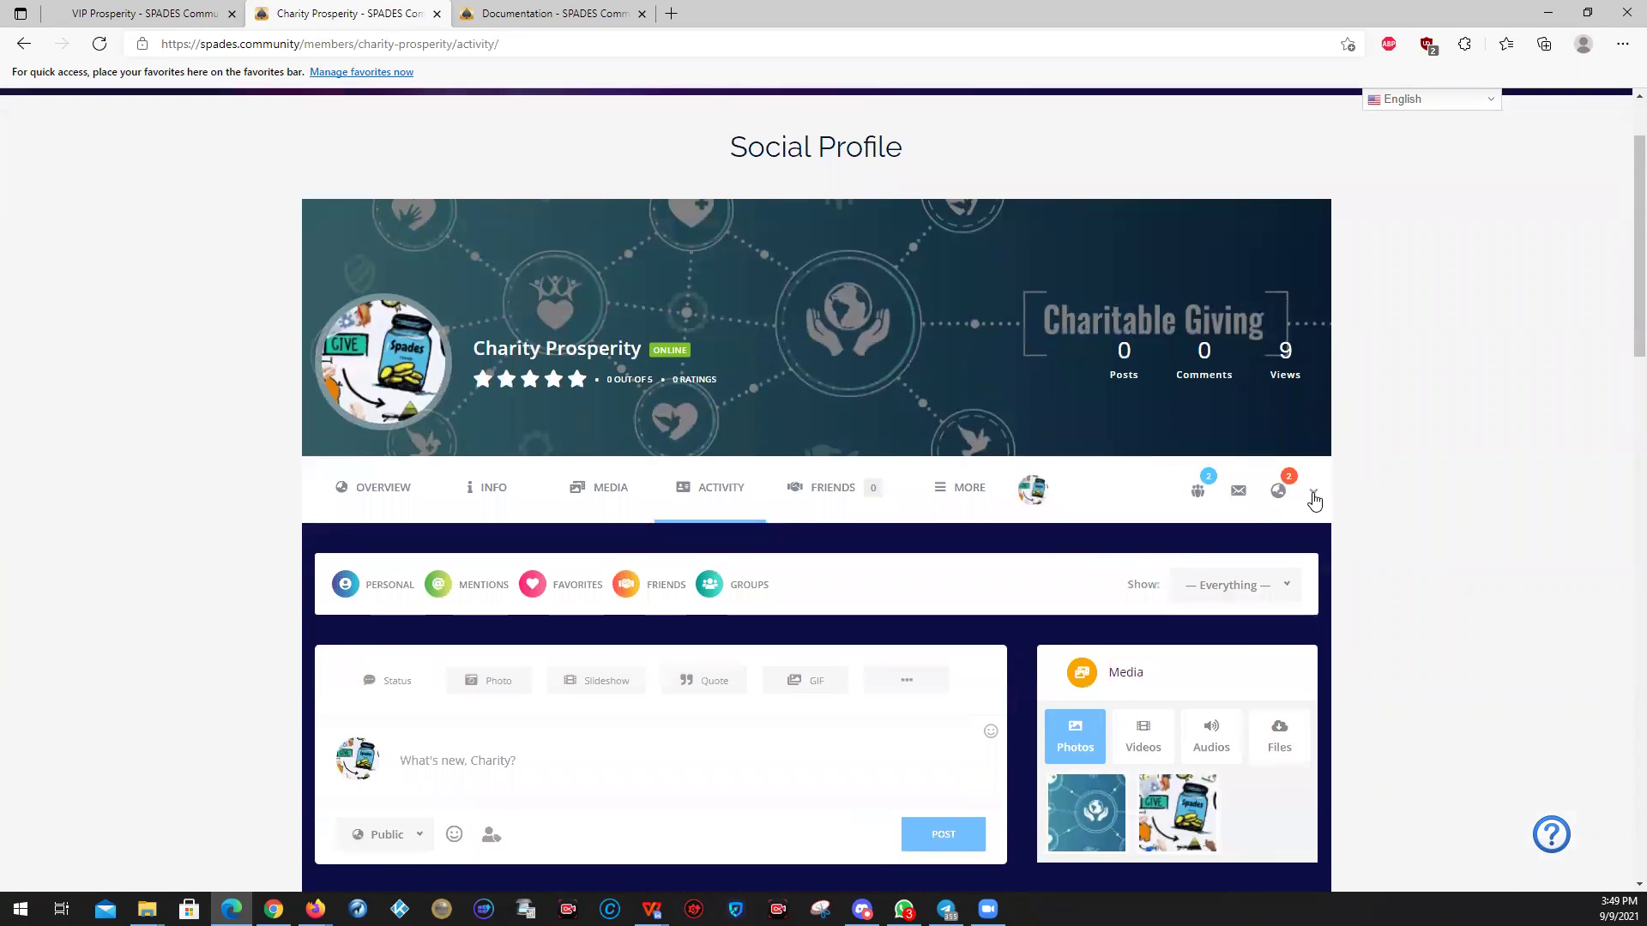
{"action": "left_click", "coordinate": [1313, 497]}
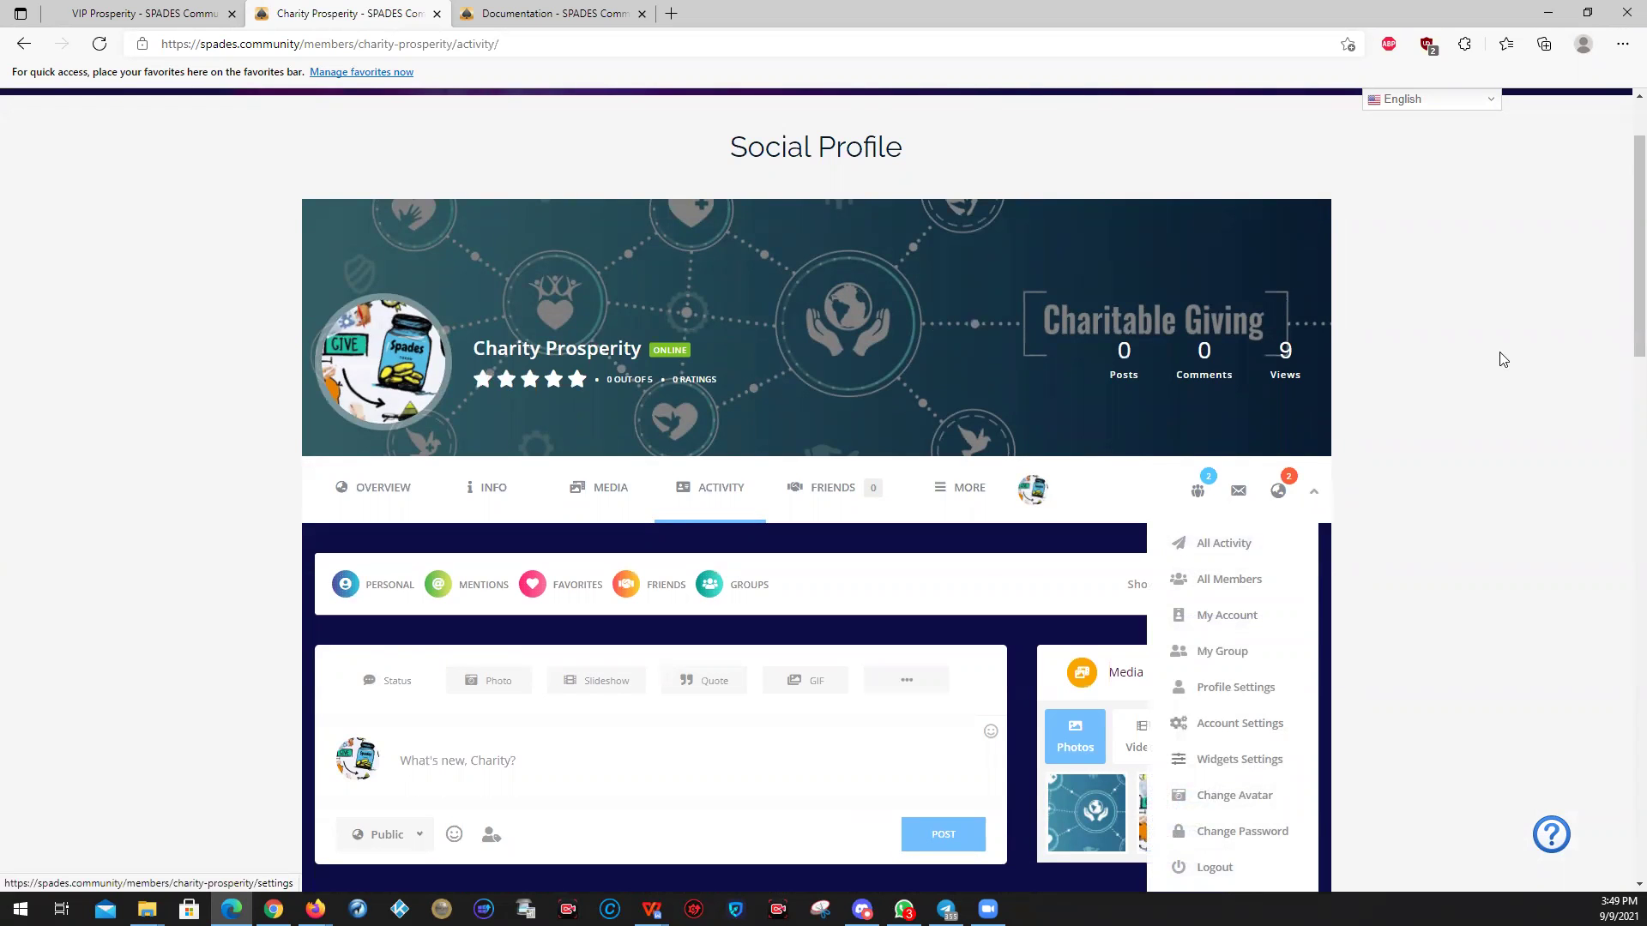
{"action": "scroll", "coordinate": [1389, 236], "scroll_direction": "up", "scroll_amount": 1}
{"action": "left_click", "coordinate": [1321, 144]}
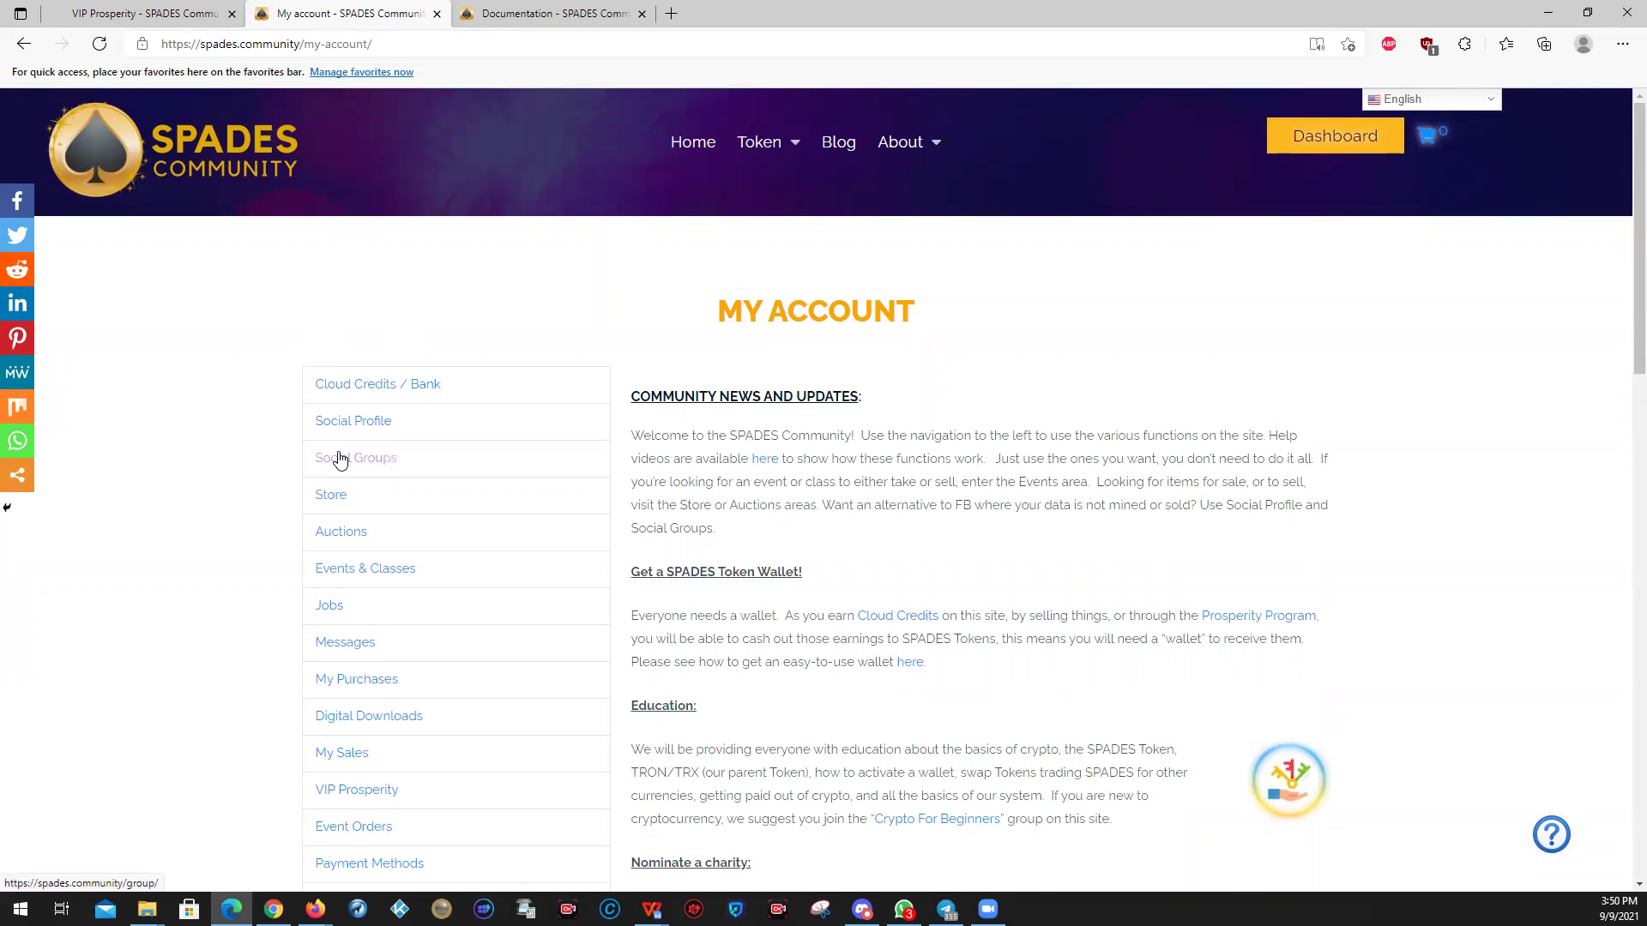
- Go to My Store and open the community Shop in a new tab
{"action": "left_click", "coordinate": [334, 497]}
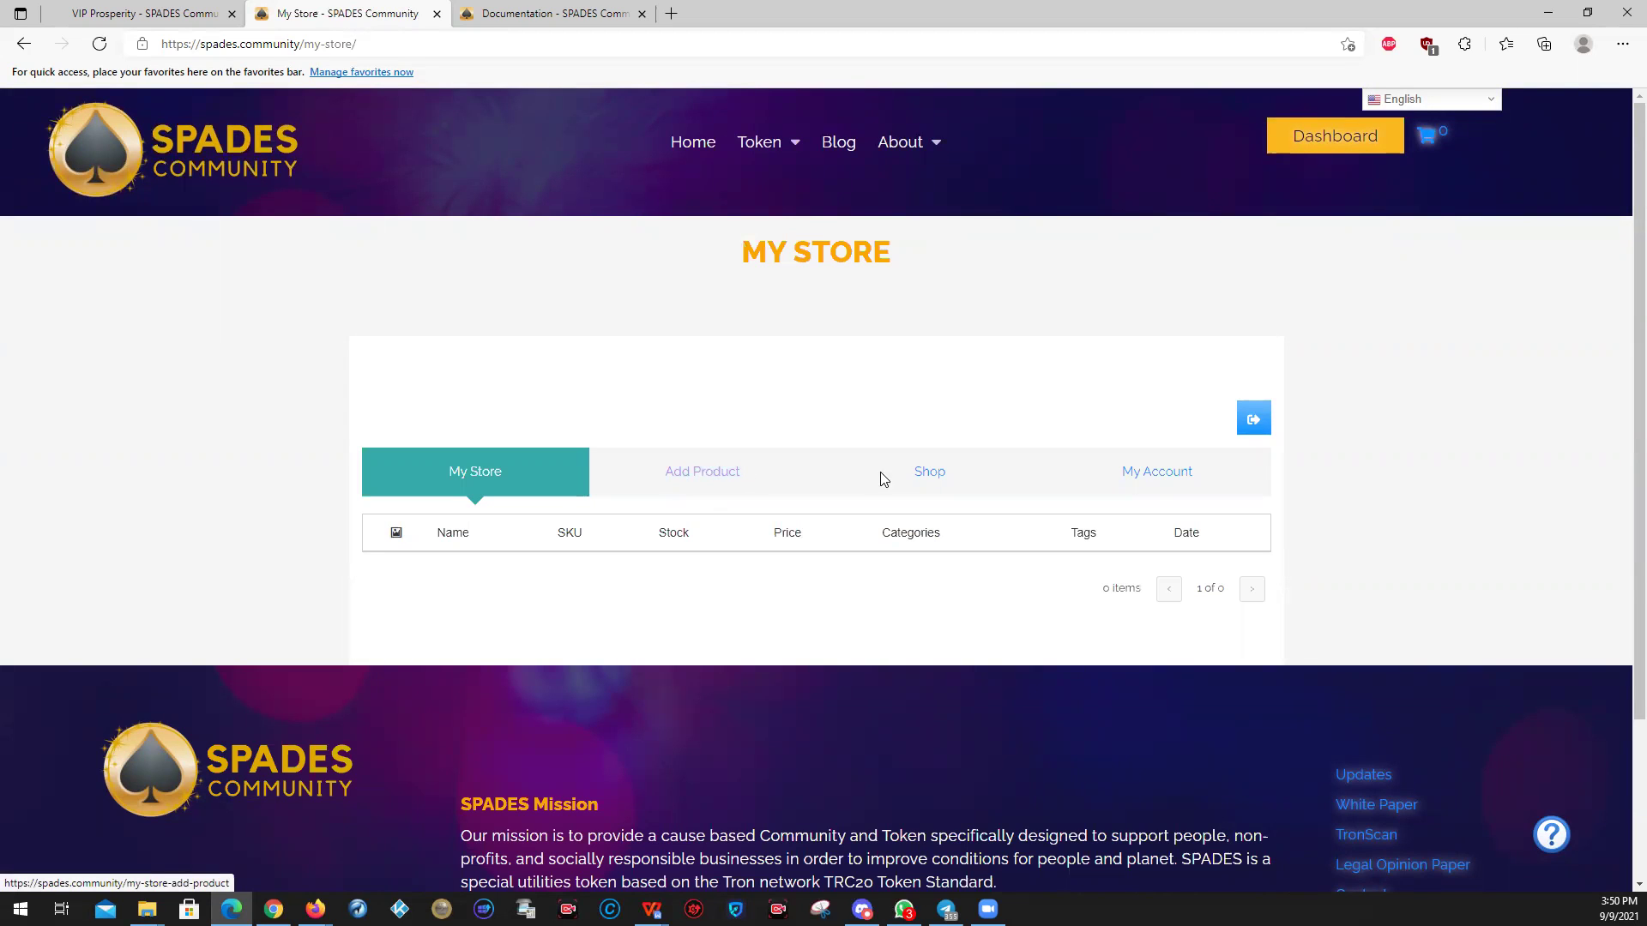
{"action": "right_click", "coordinate": [922, 483]}
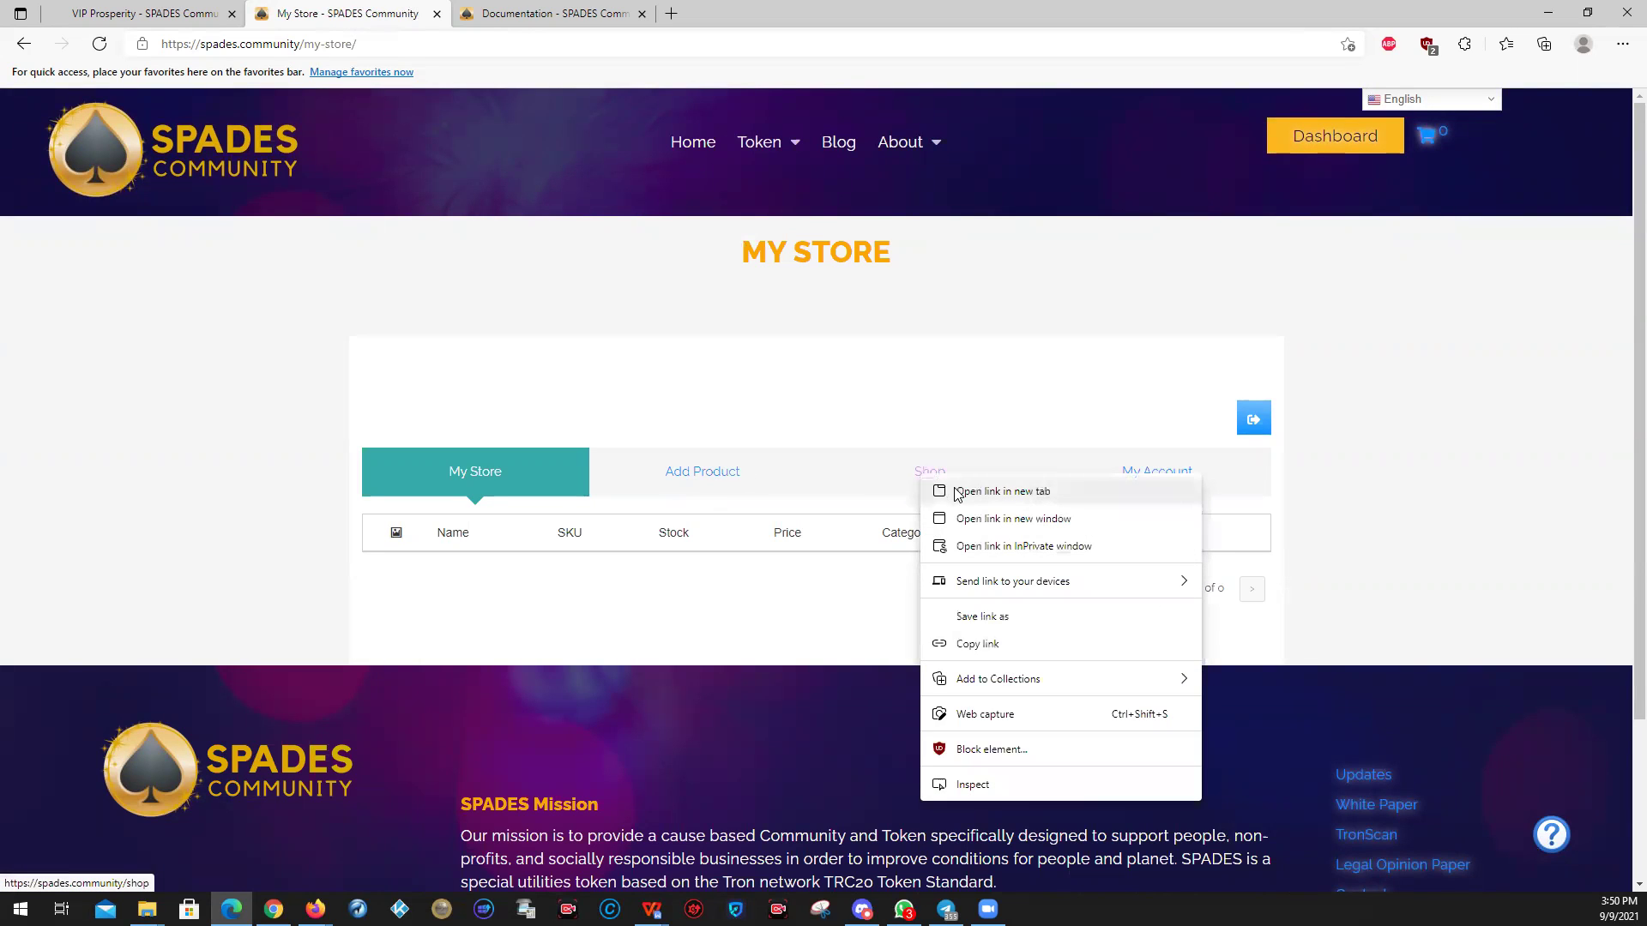
{"action": "left_click", "coordinate": [959, 493]}
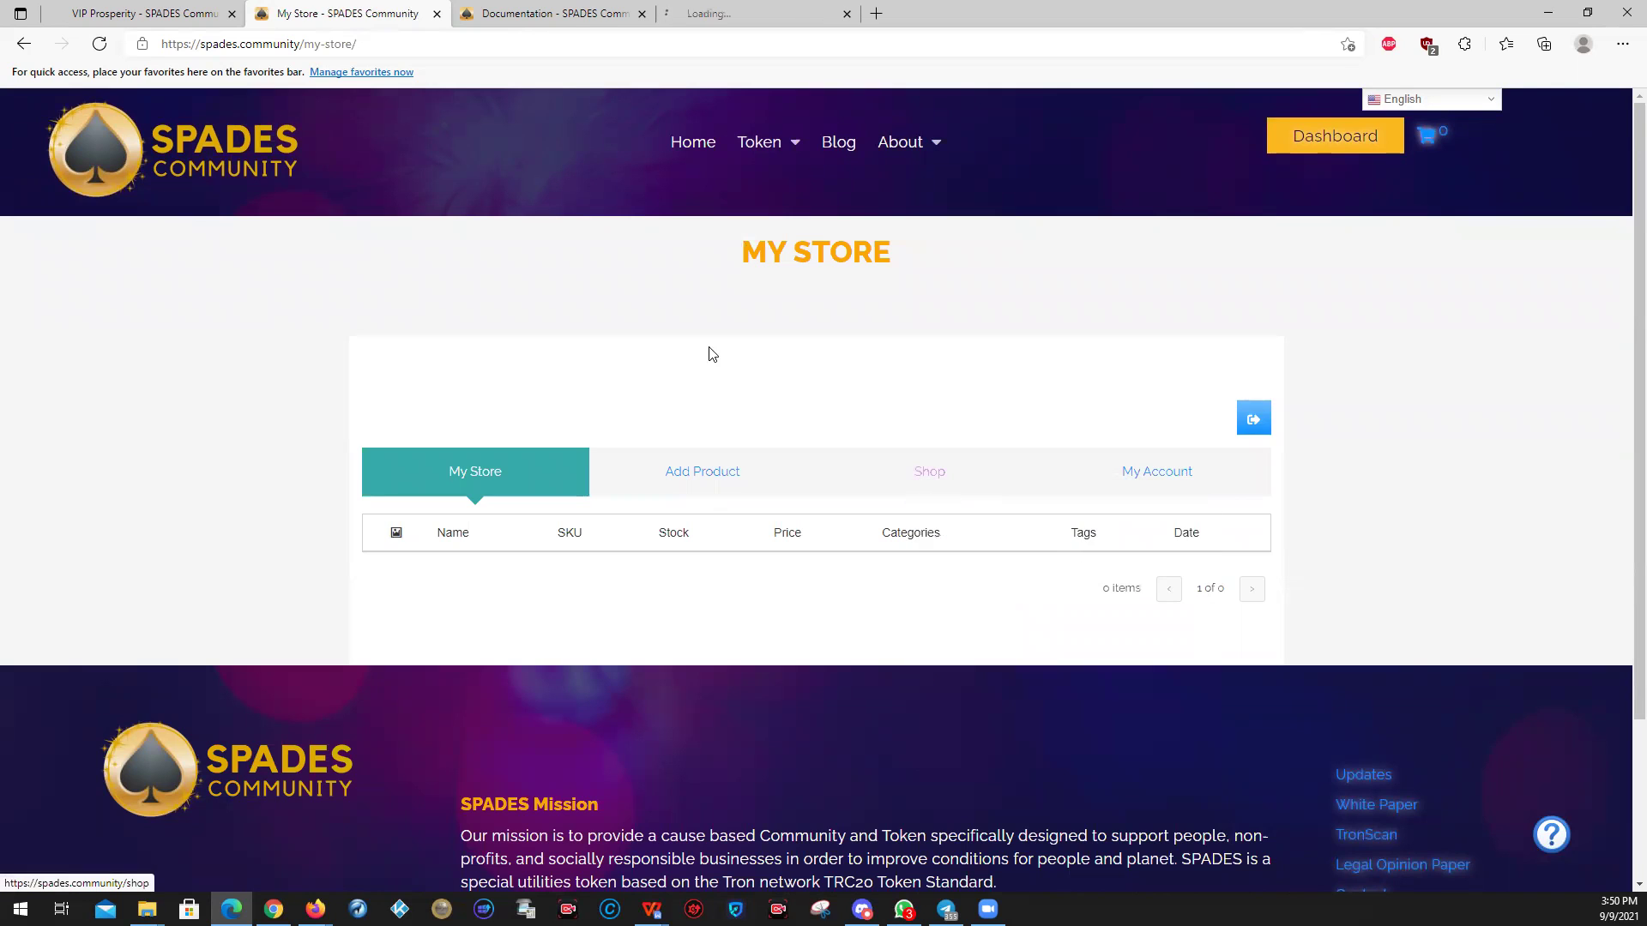
{"action": "left_click", "coordinate": [719, 18]}
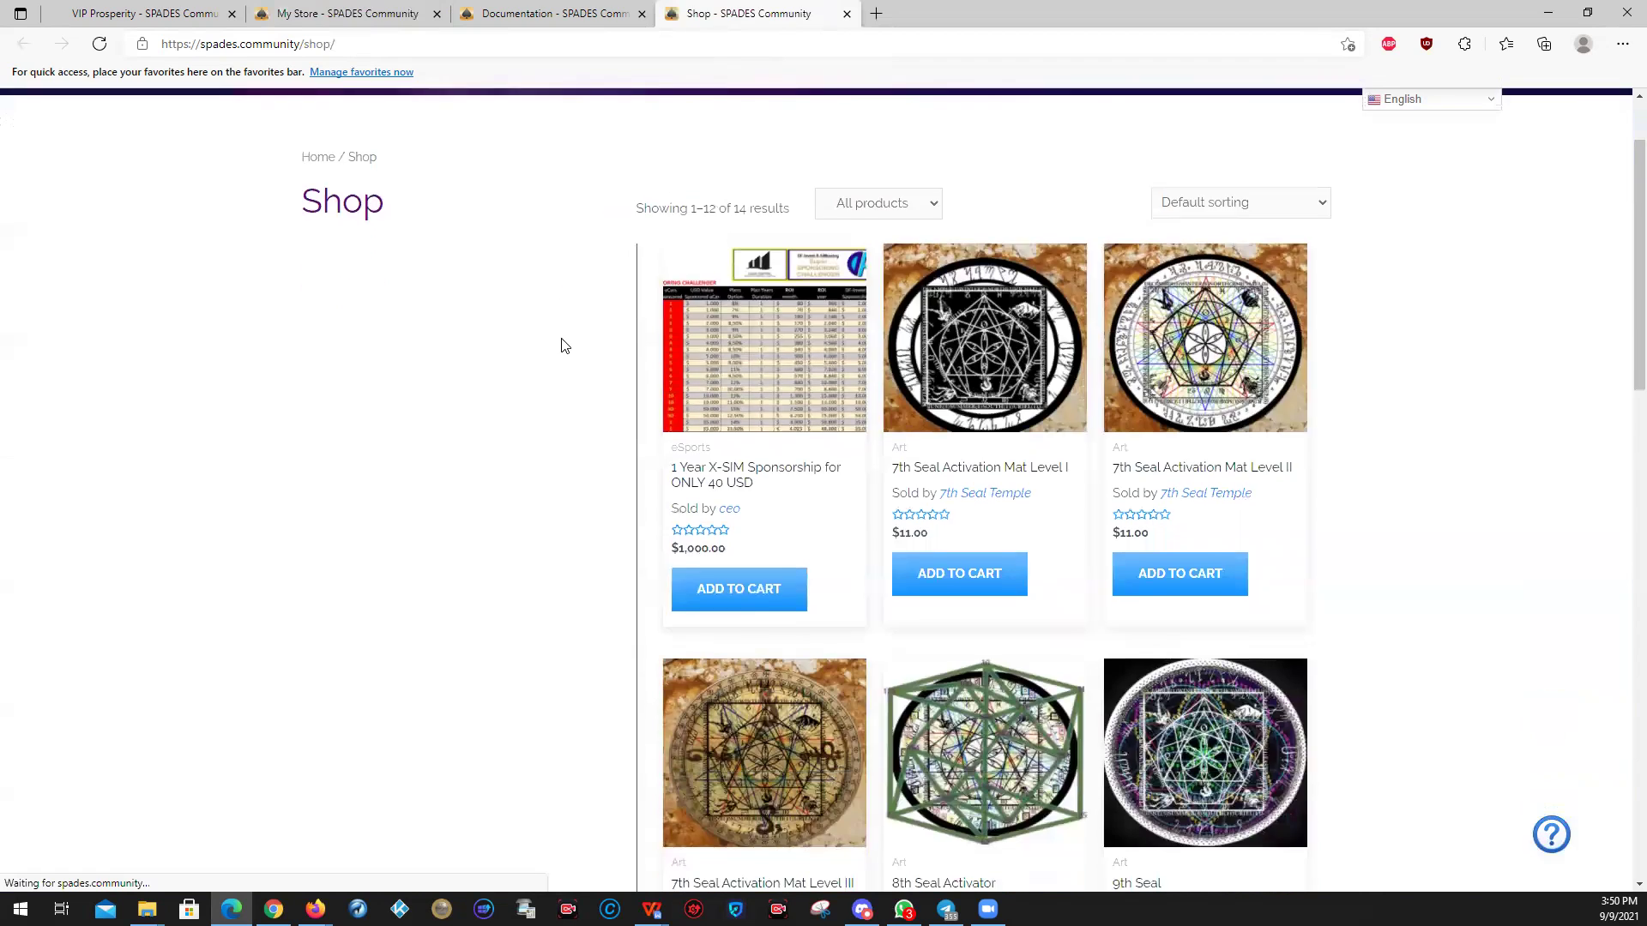
- Browse the 14 Shop products and the All products filter, then return to My Store
{"action": "scroll", "coordinate": [565, 345], "scroll_direction": "down", "scroll_amount": 8}
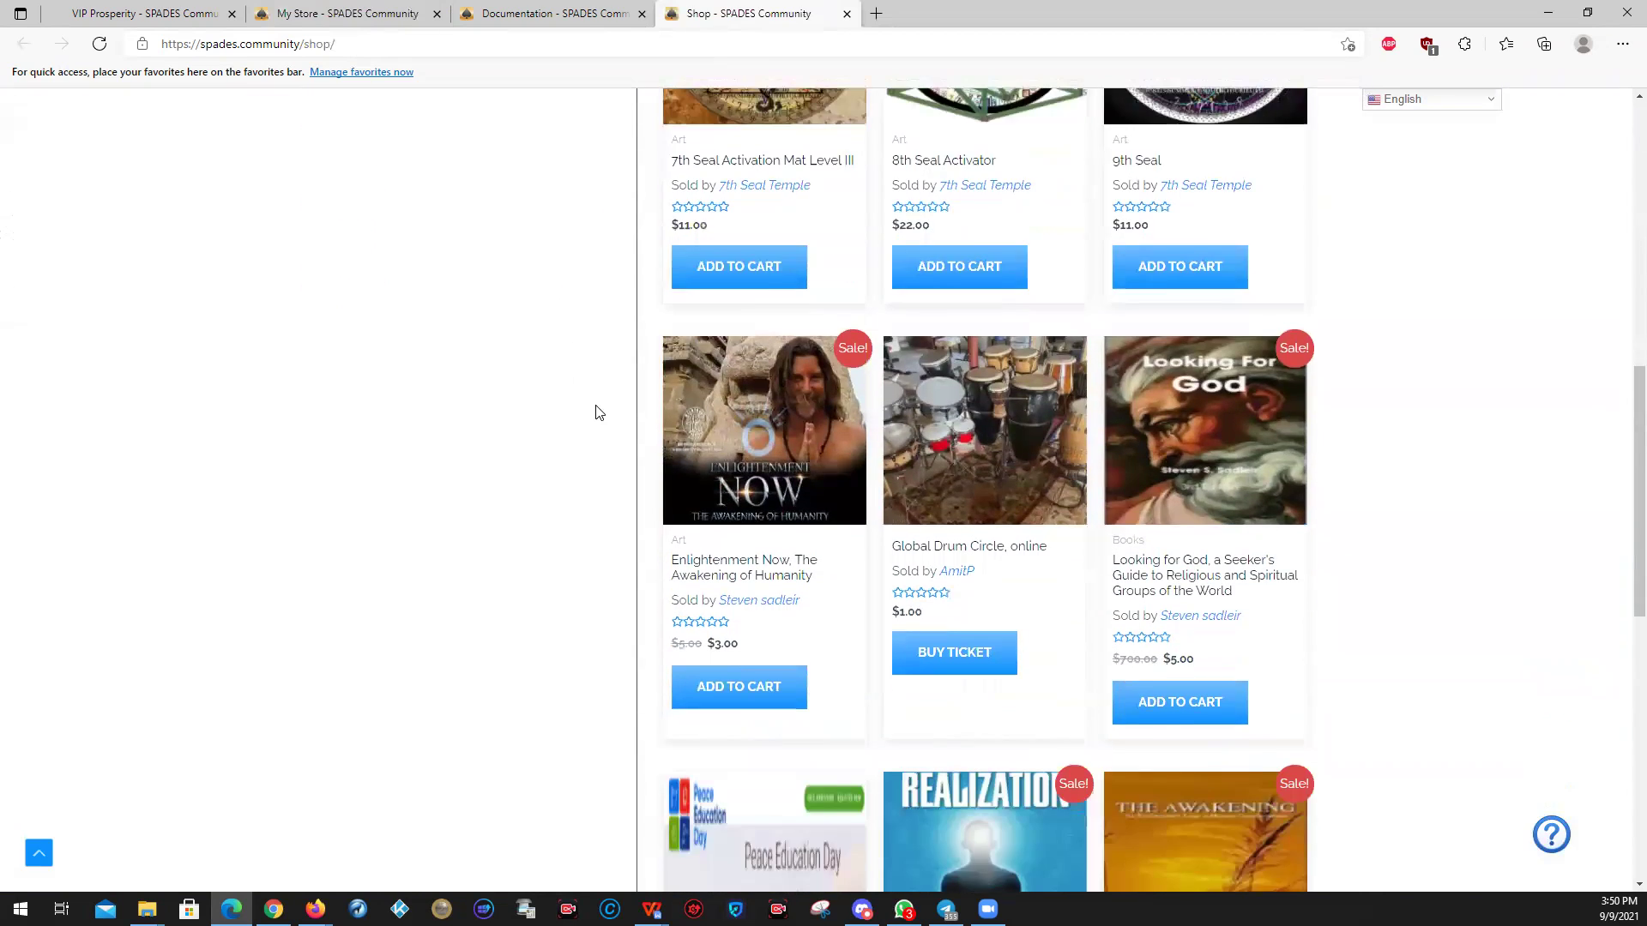
{"action": "scroll", "coordinate": [635, 501], "scroll_direction": "down", "scroll_amount": 4}
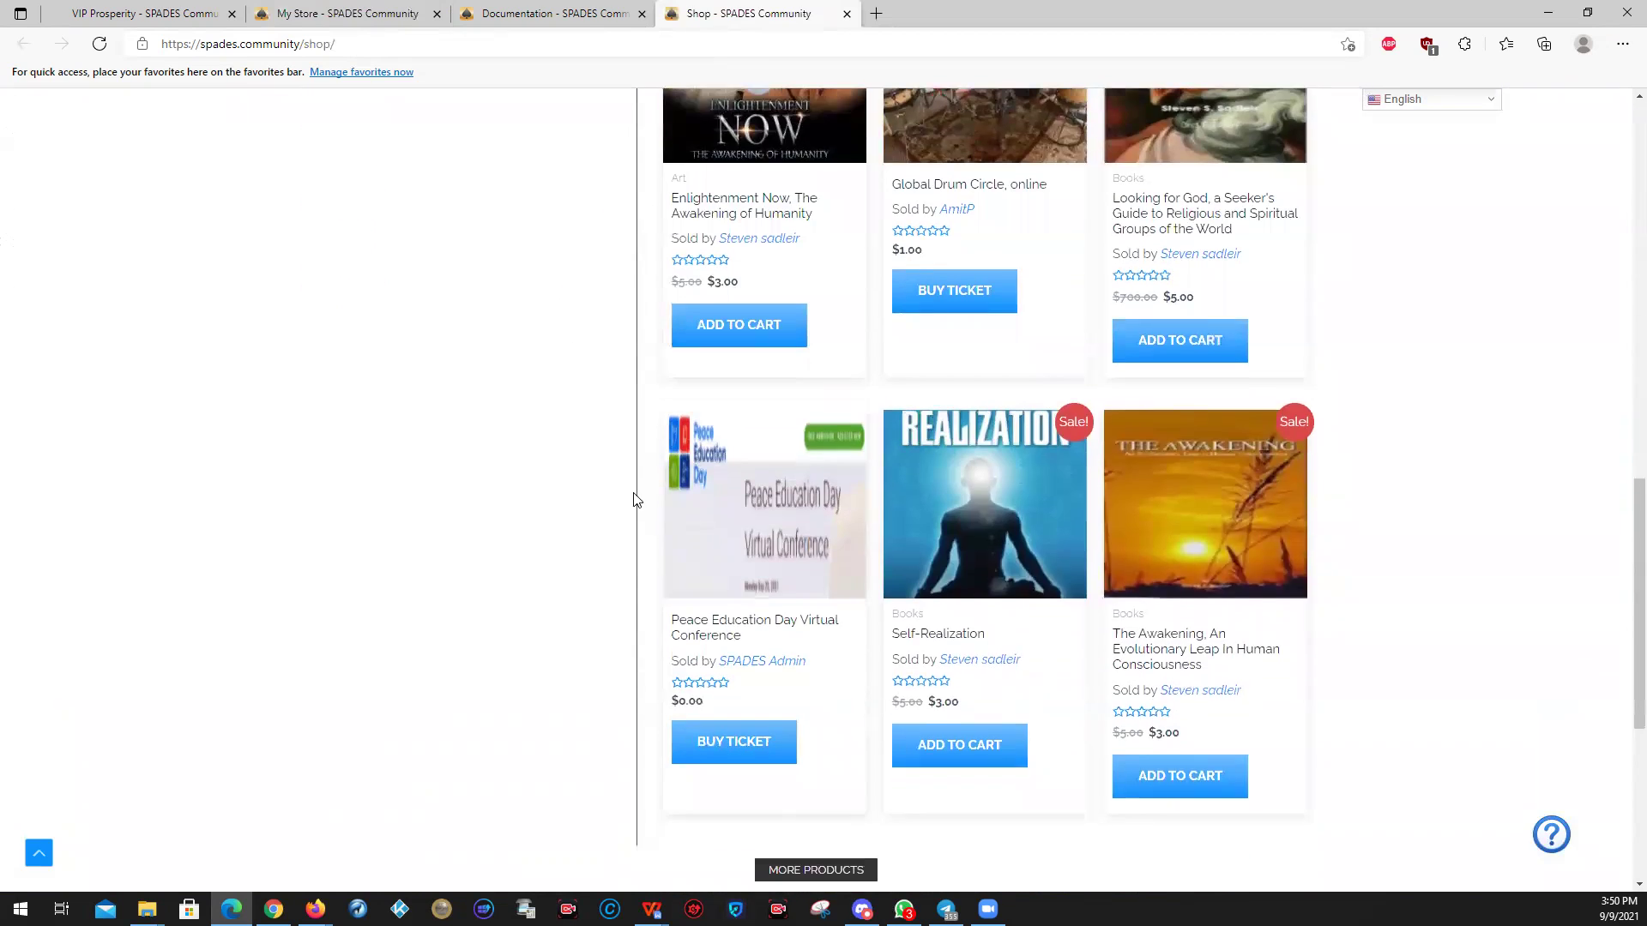
{"action": "scroll", "coordinate": [635, 501], "scroll_direction": "up", "scroll_amount": 13}
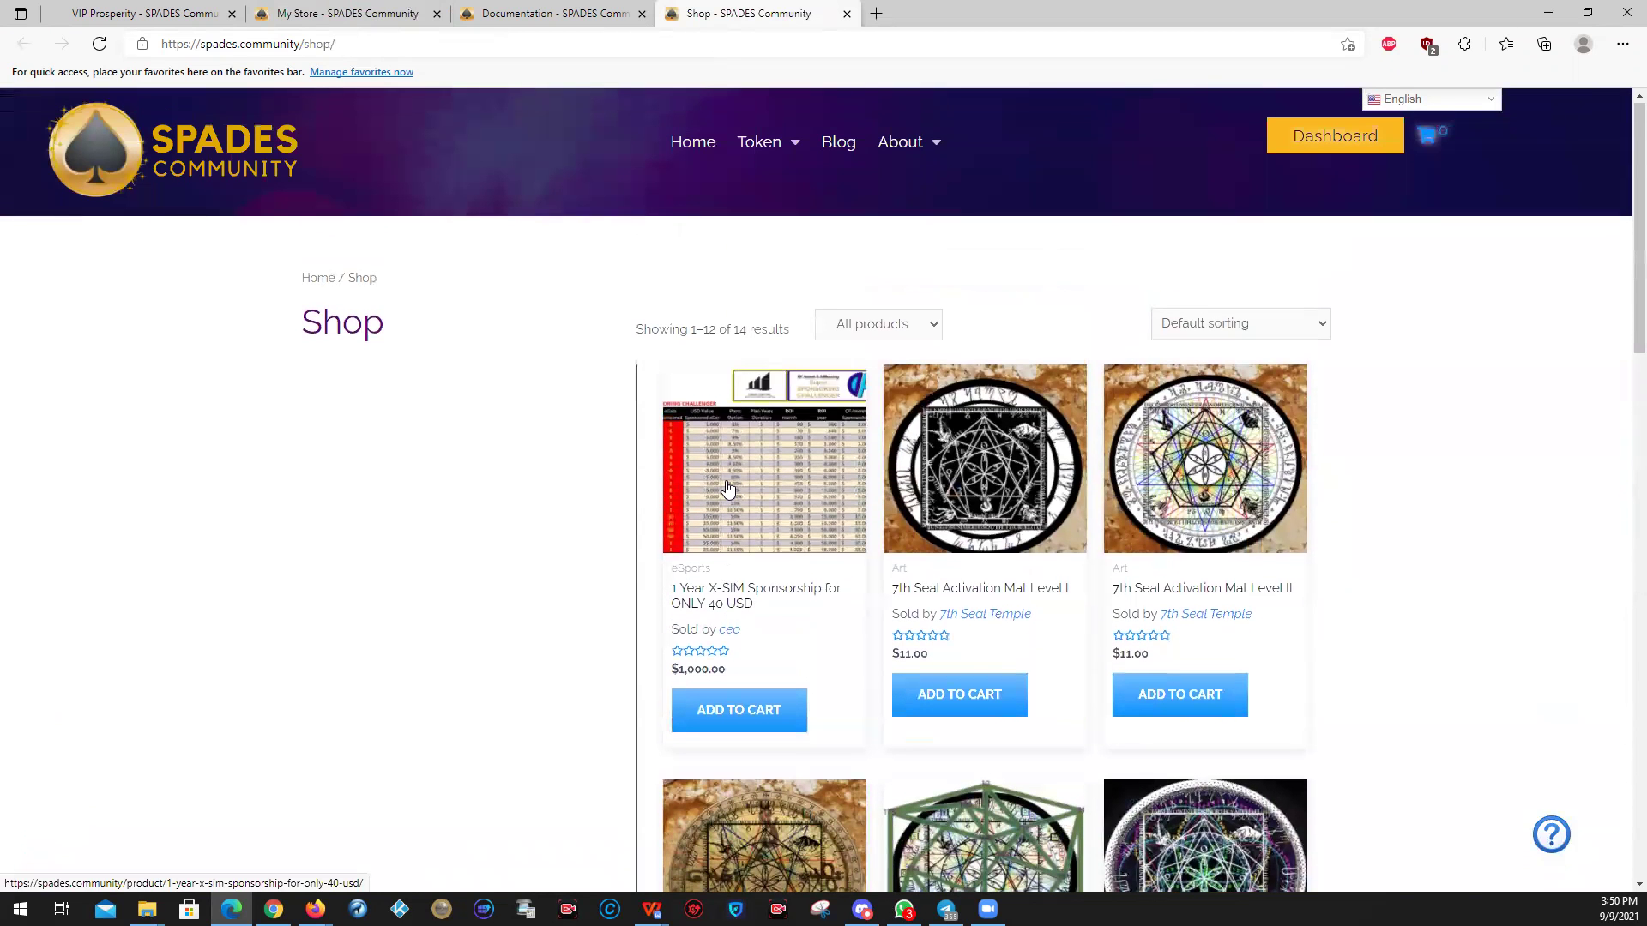
{"action": "left_click", "coordinate": [886, 327]}
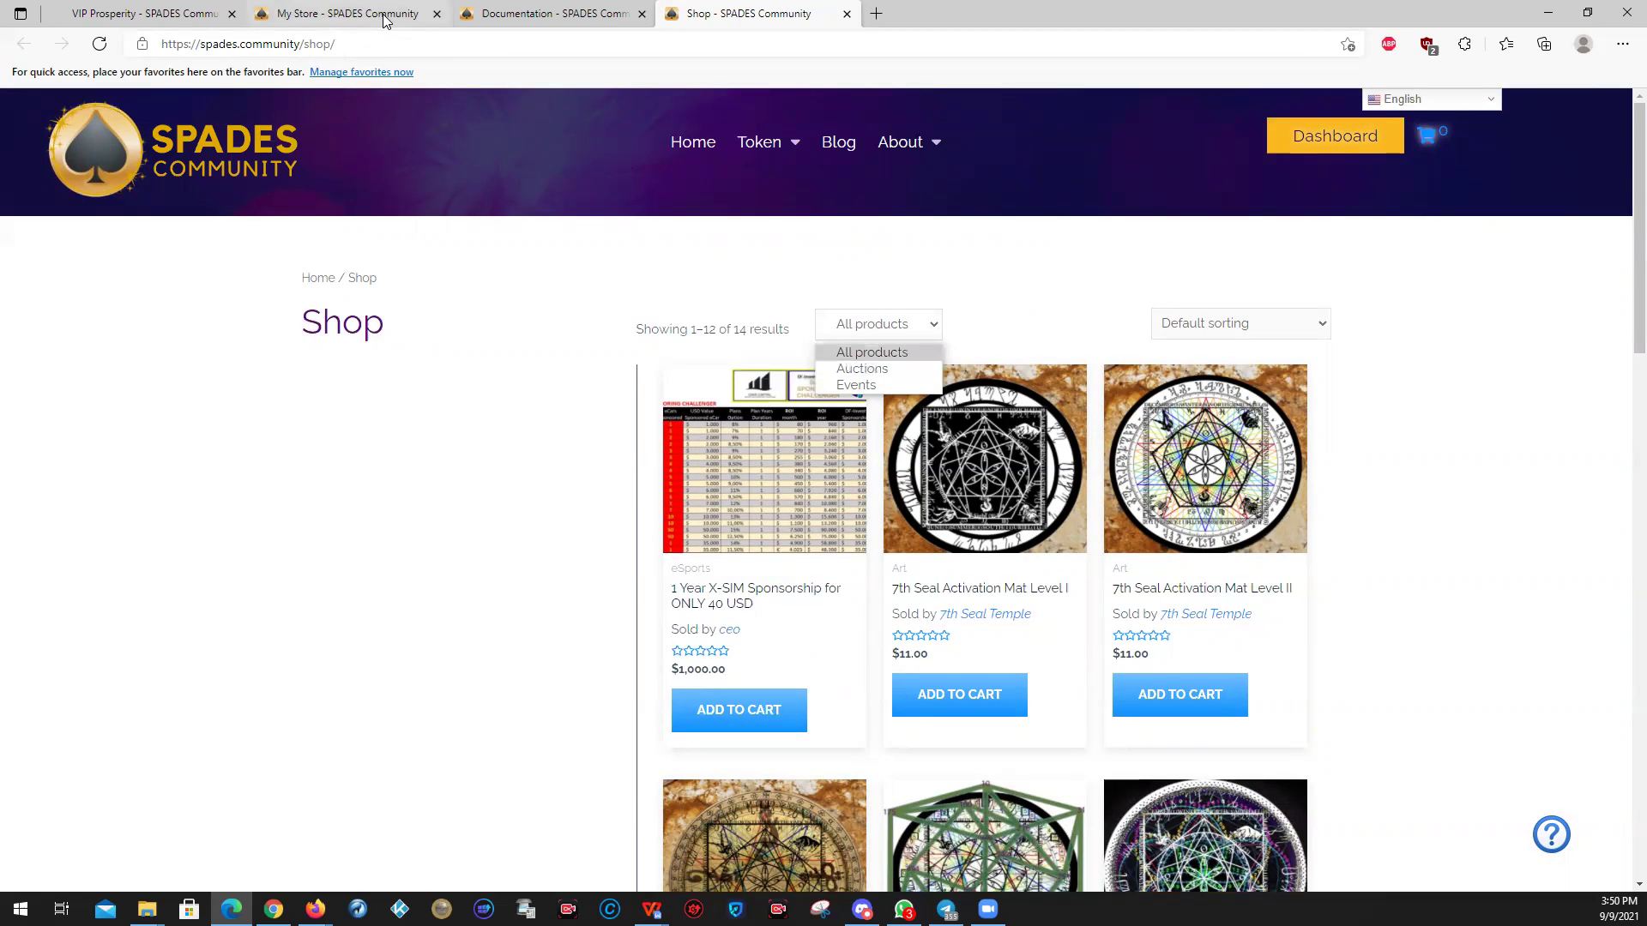
{"action": "left_click", "coordinate": [343, 14]}
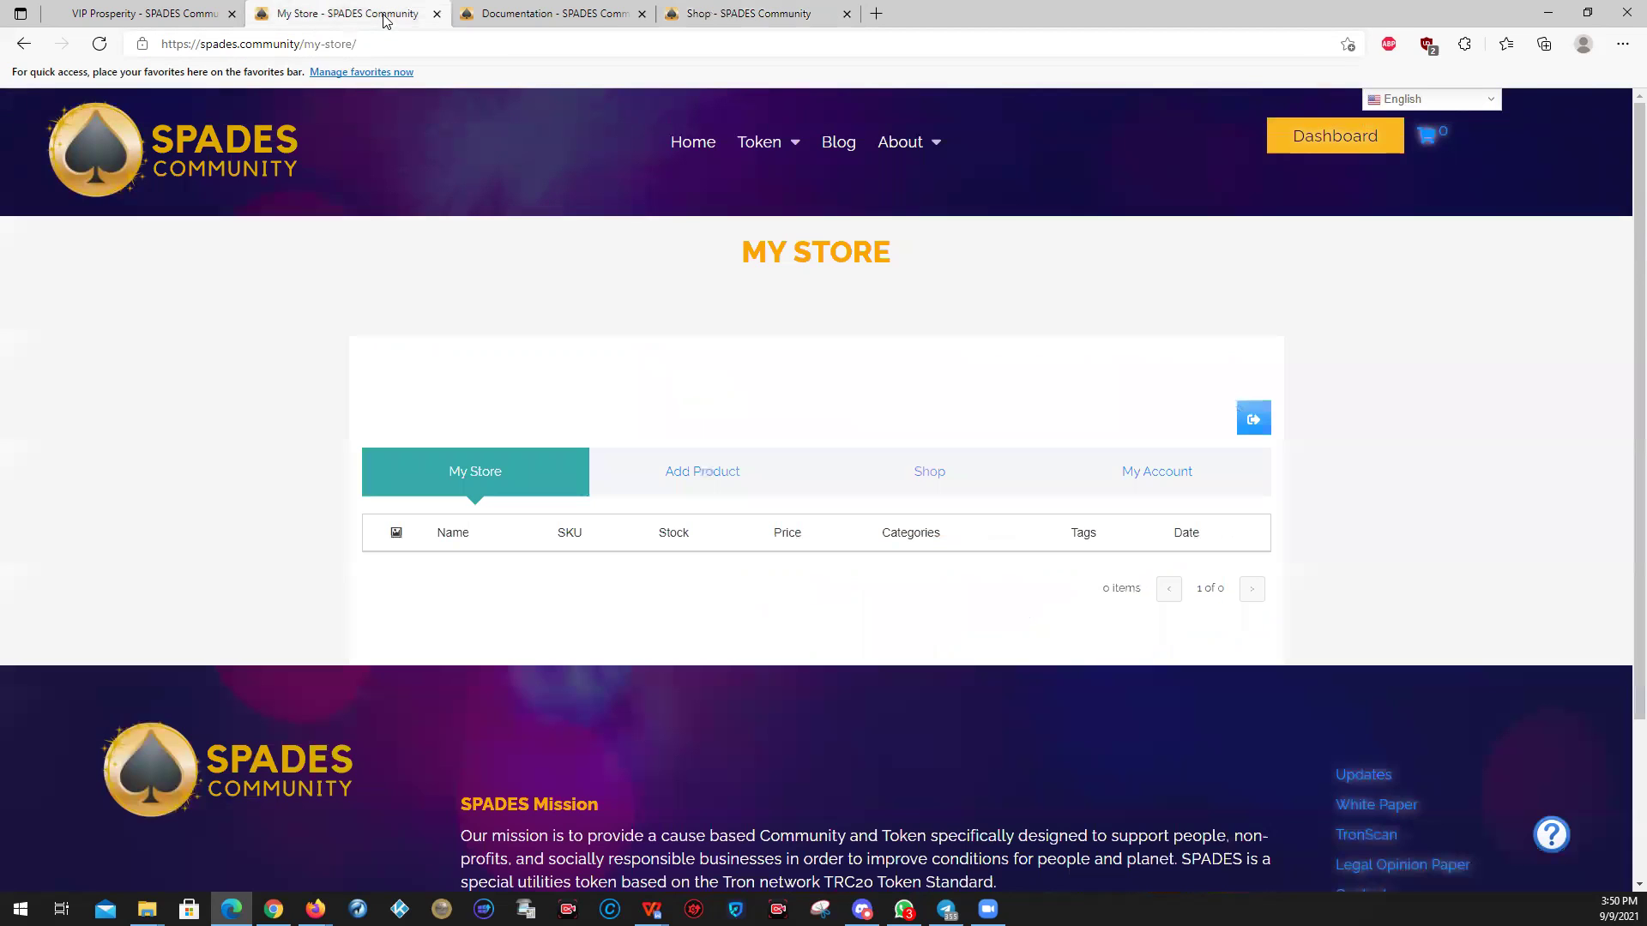
- Open the blank Add New Product form and scroll through its fields
{"action": "left_click", "coordinate": [688, 473]}
{"action": "scroll", "coordinate": [699, 405], "scroll_direction": "down", "scroll_amount": 3}
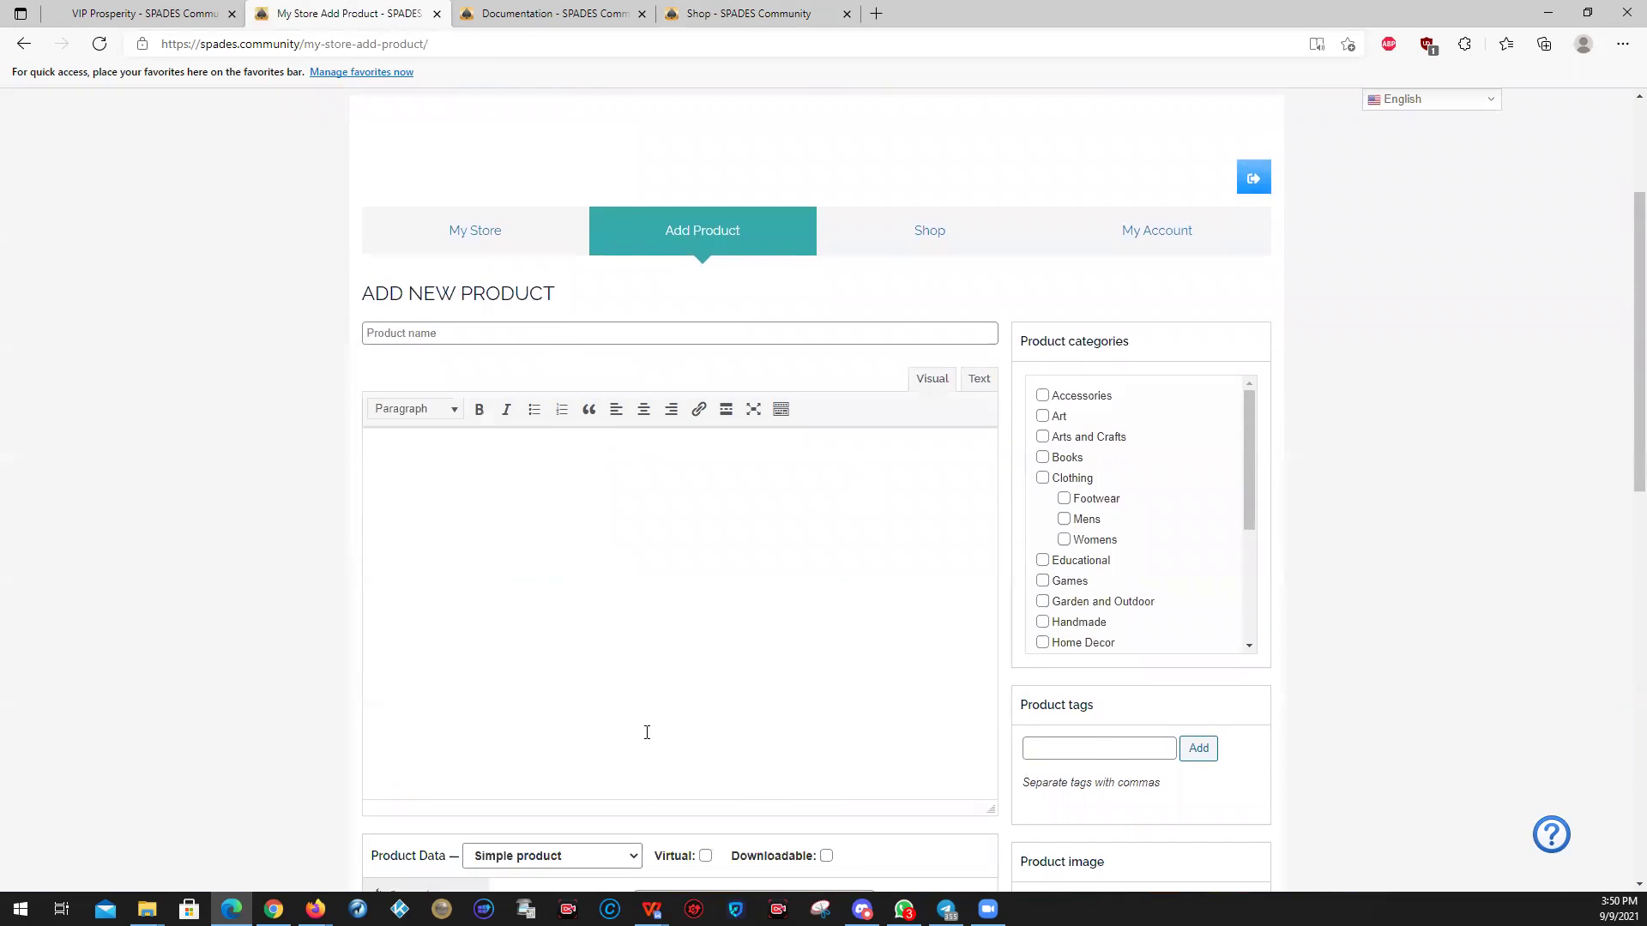
{"action": "scroll", "coordinate": [1064, 506], "scroll_direction": "down", "scroll_amount": 1}
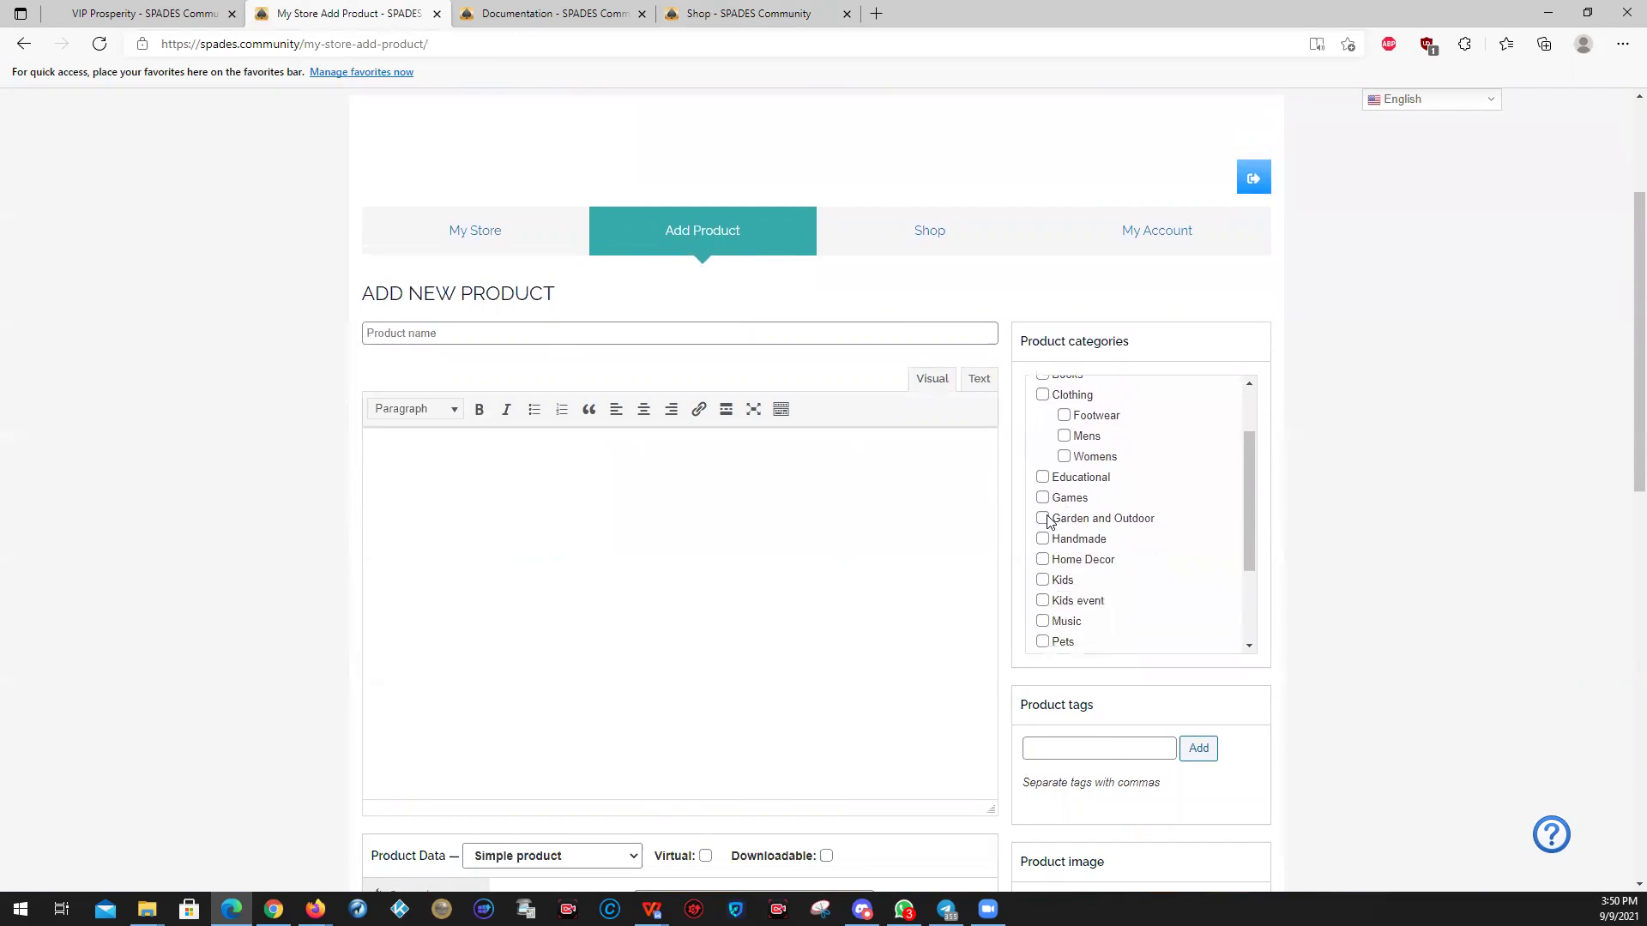
{"action": "scroll", "coordinate": [1064, 563], "scroll_direction": "down", "scroll_amount": 3}
{"action": "scroll", "coordinate": [1063, 564], "scroll_direction": "down", "scroll_amount": 2}
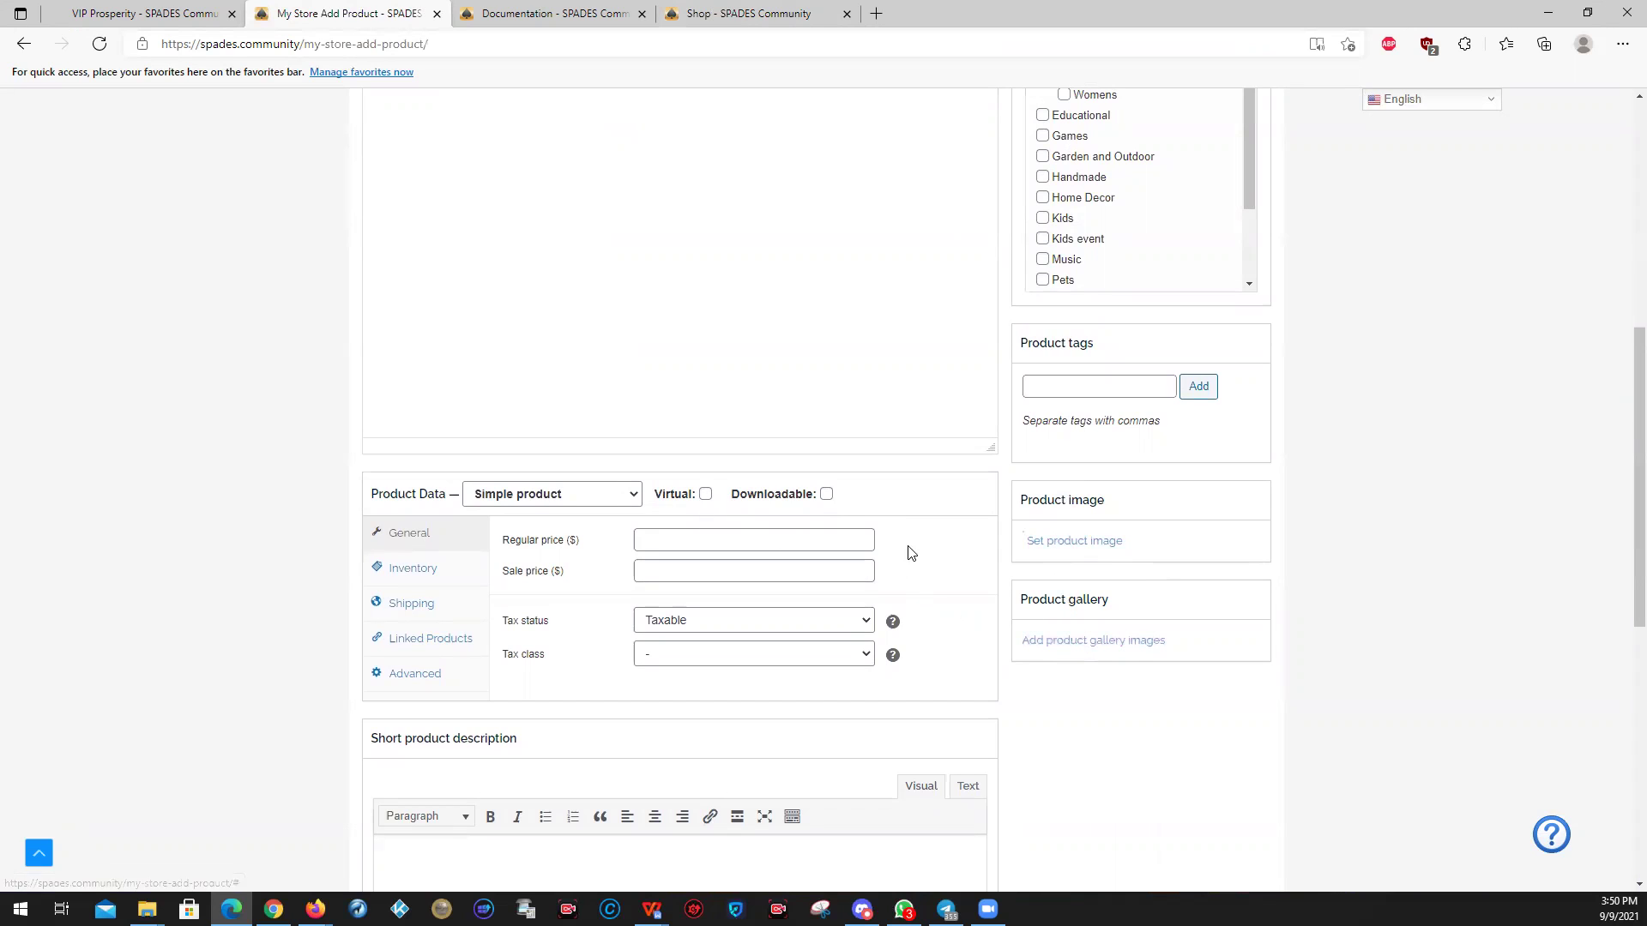
{"action": "scroll", "coordinate": [690, 543], "scroll_direction": "down", "scroll_amount": 1}
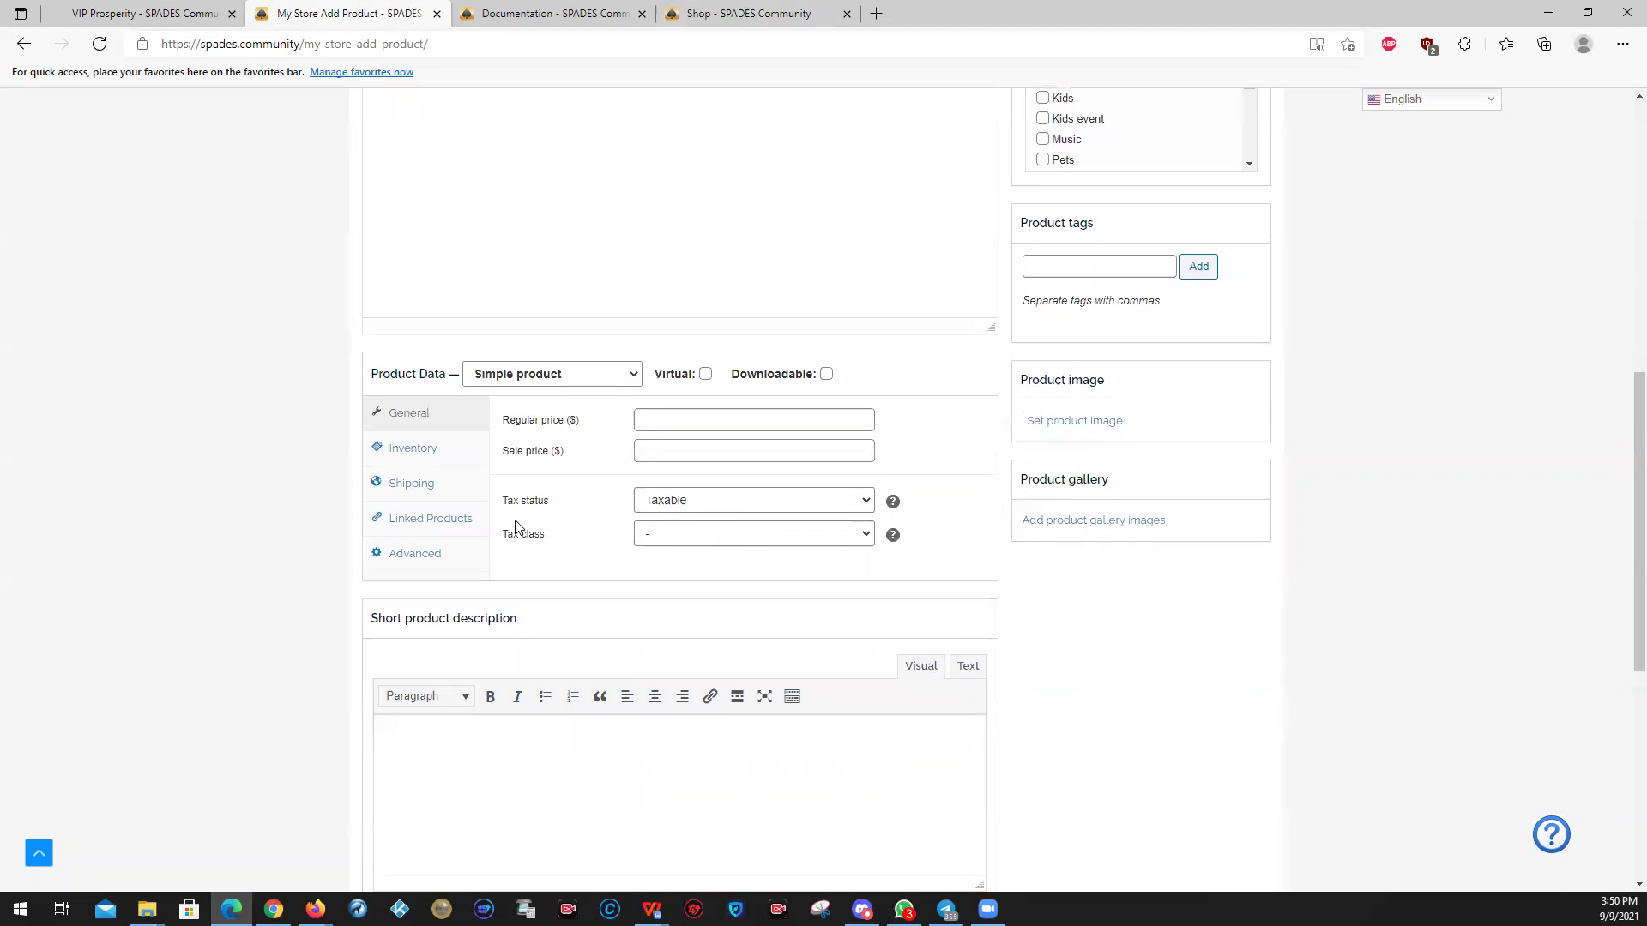
- Review the Inventory and Shipping sections under Product Data, then go back to the Dashboard
{"action": "left_click", "coordinate": [420, 452]}
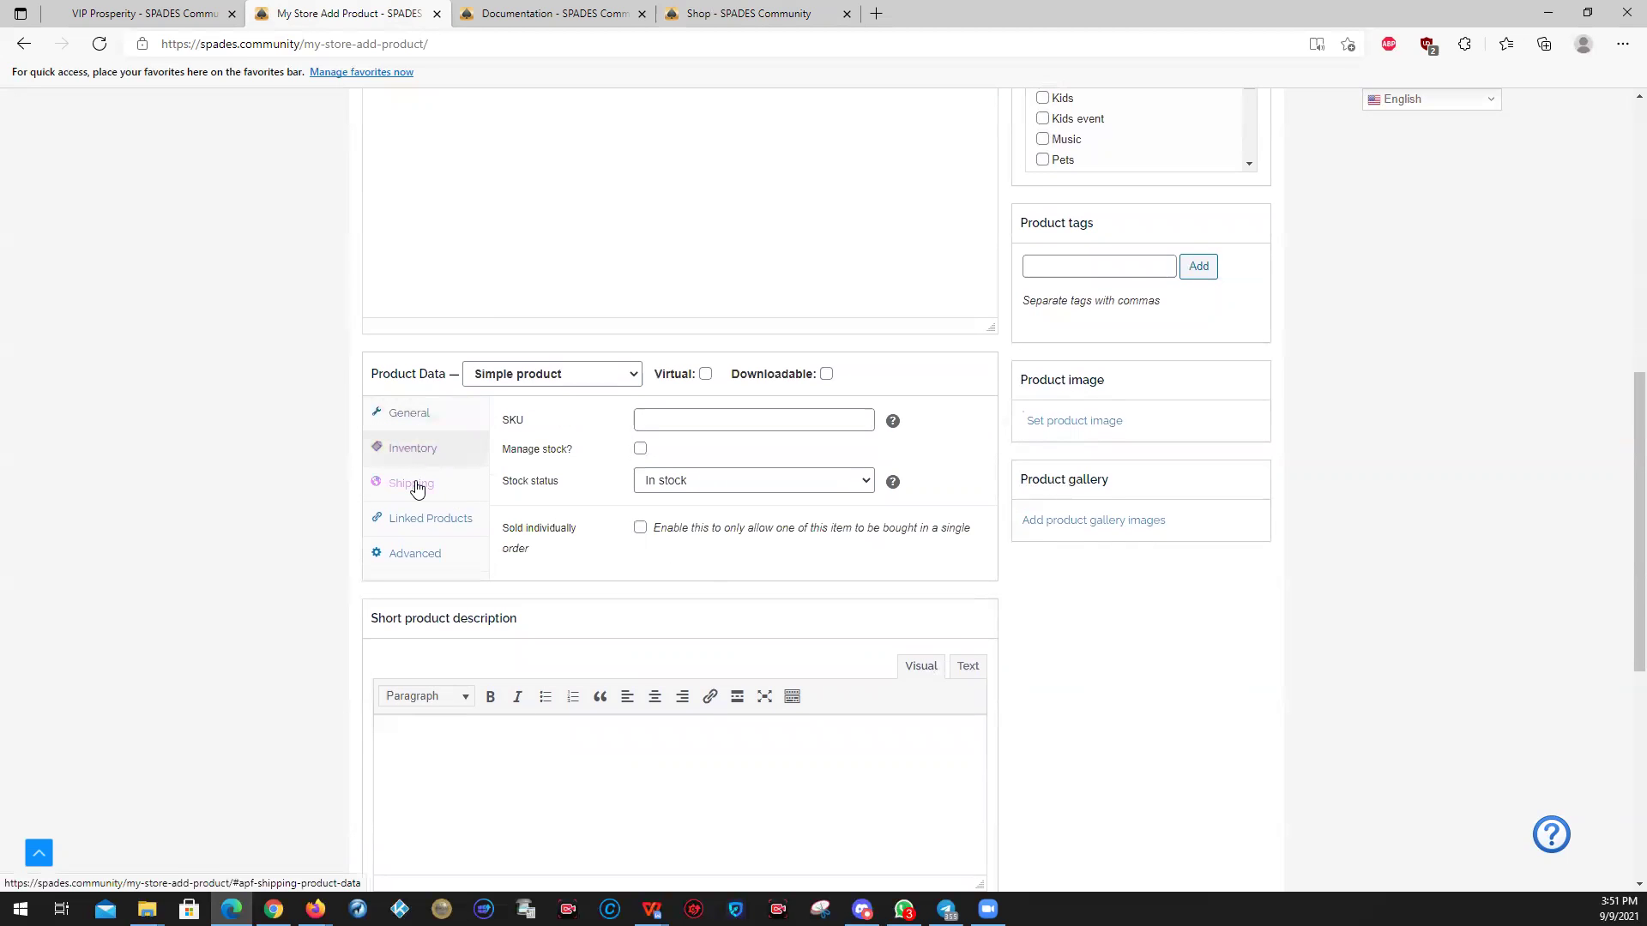
{"action": "left_click", "coordinate": [417, 489]}
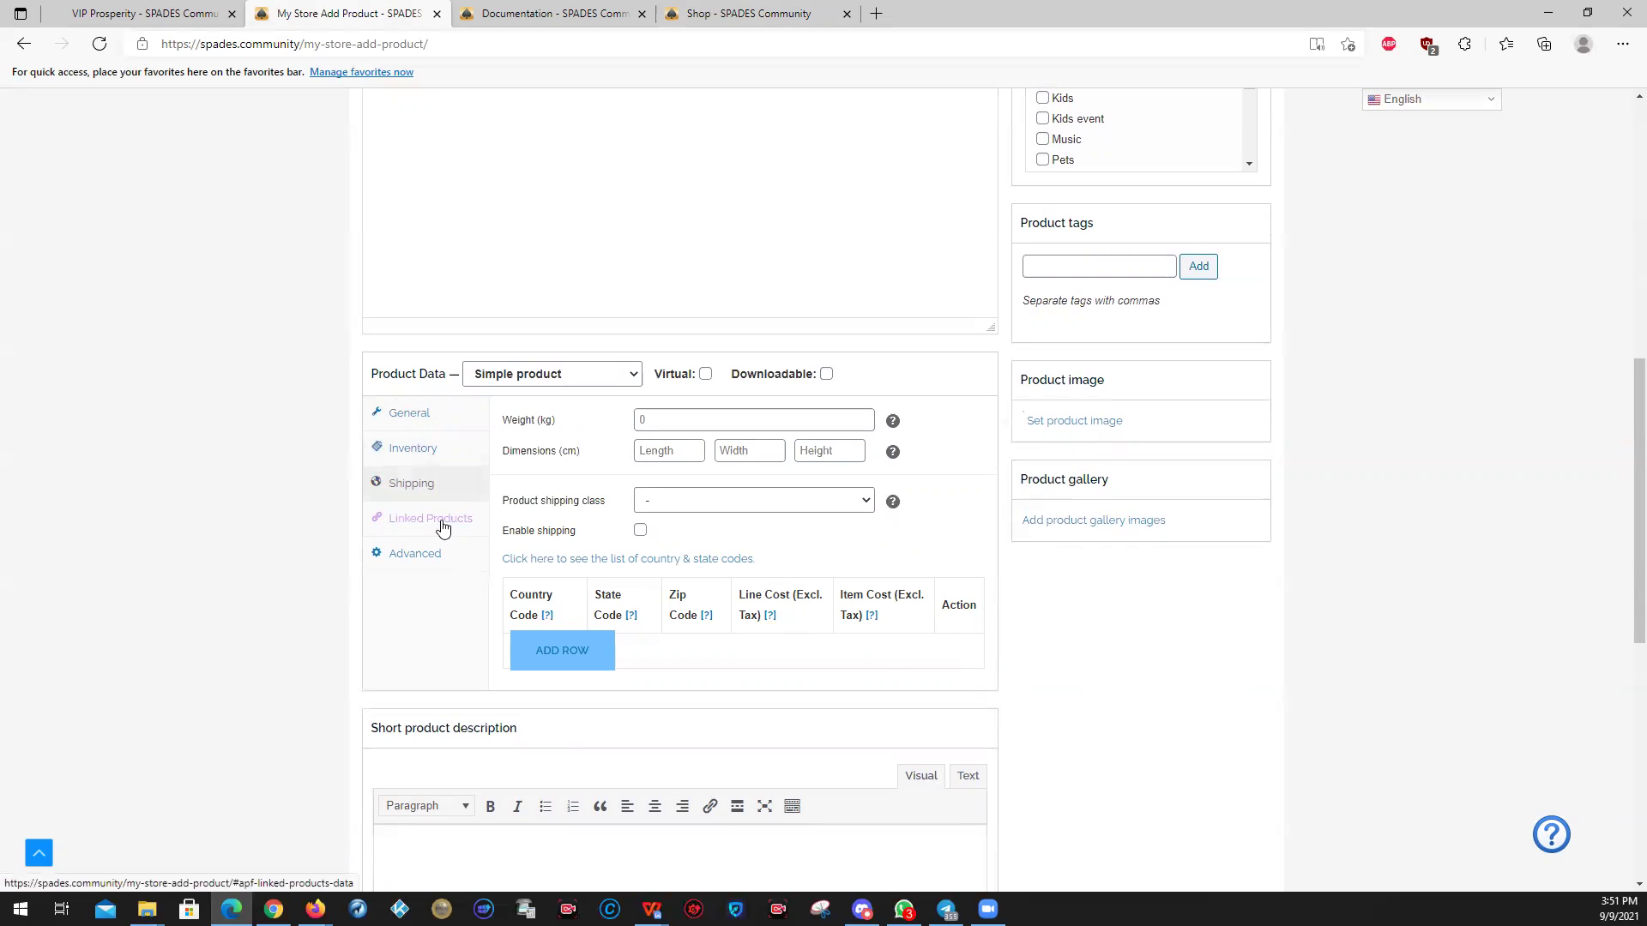
{"action": "scroll", "coordinate": [518, 529], "scroll_direction": "down", "scroll_amount": 4}
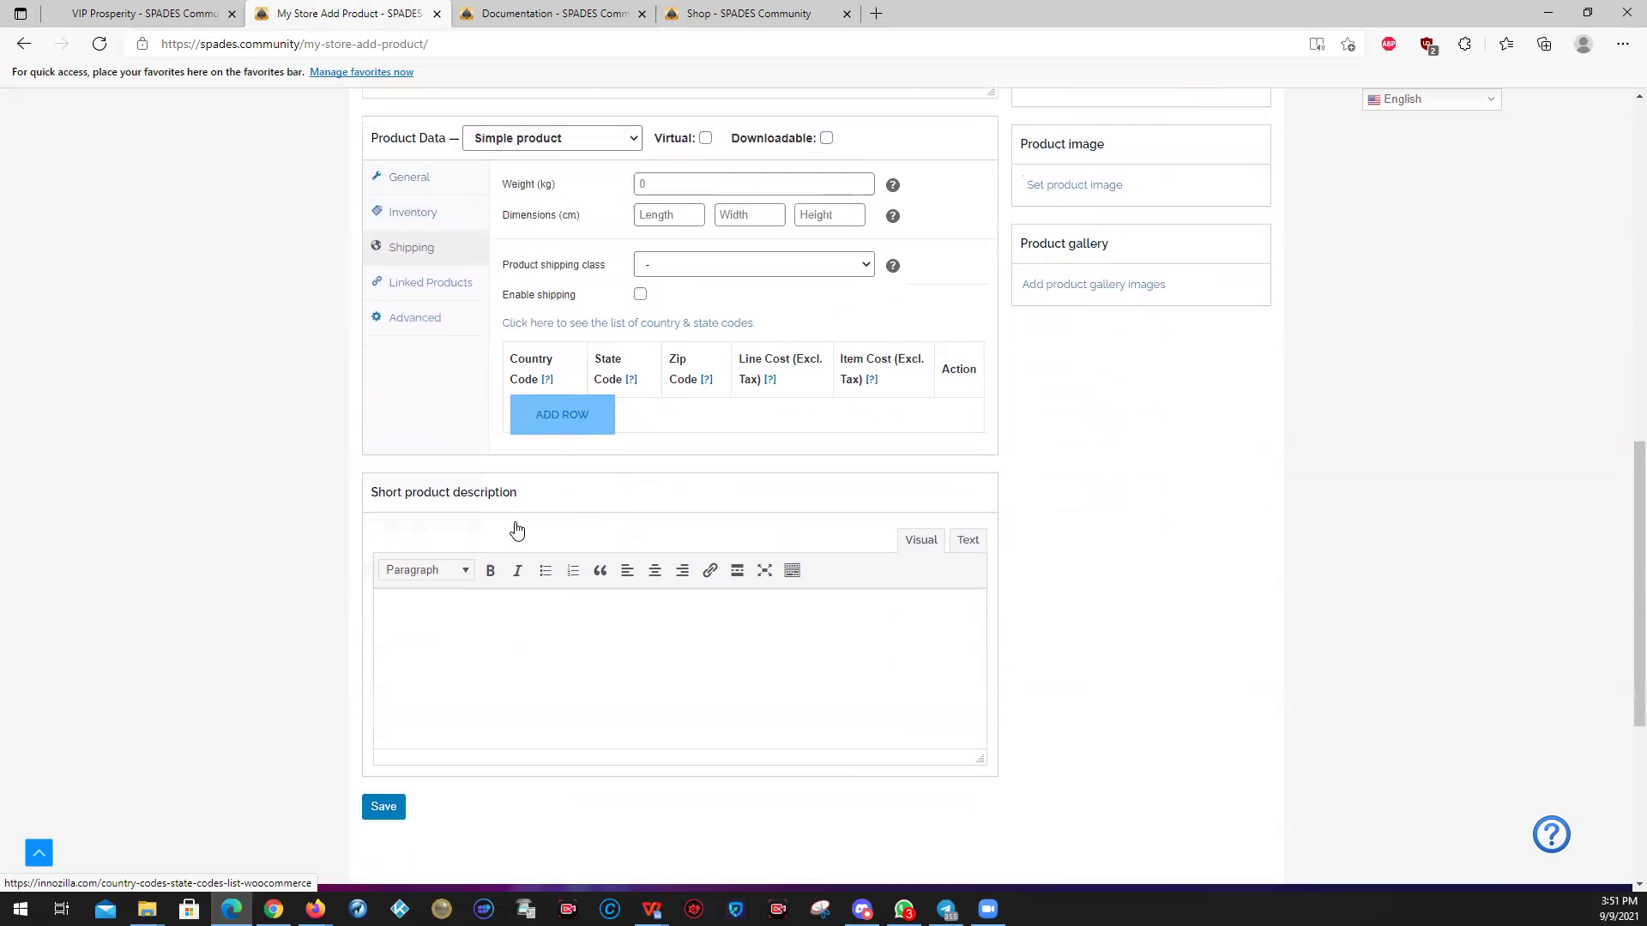
{"action": "scroll", "coordinate": [909, 504], "scroll_direction": "up", "scroll_amount": 15}
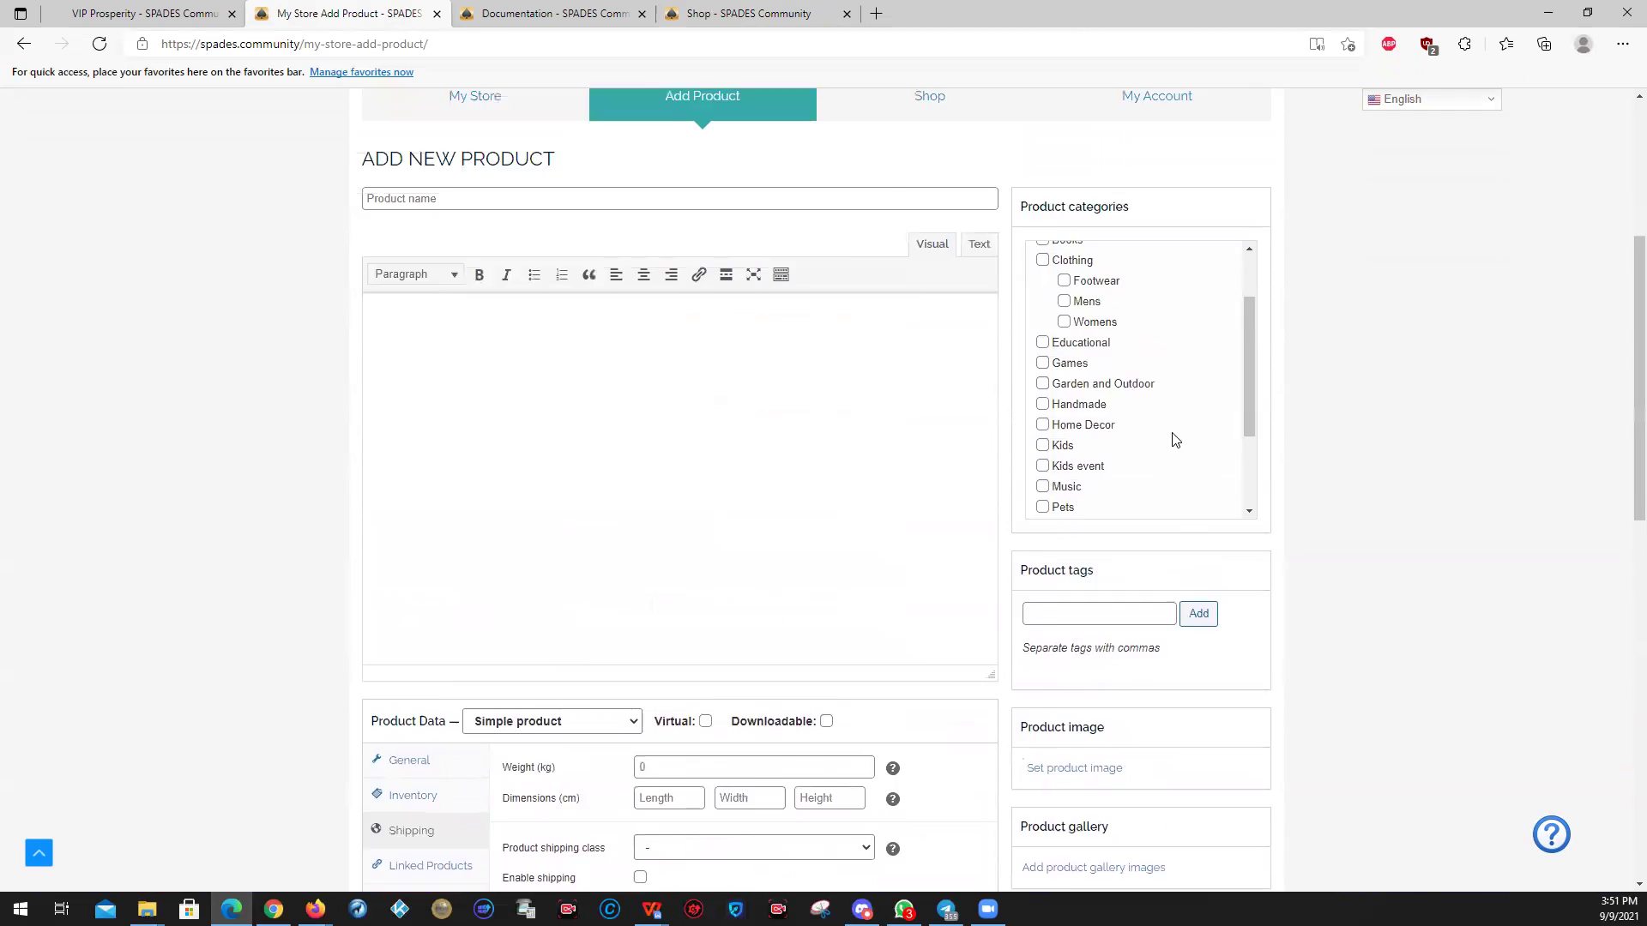
{"action": "left_click", "coordinate": [1305, 150]}
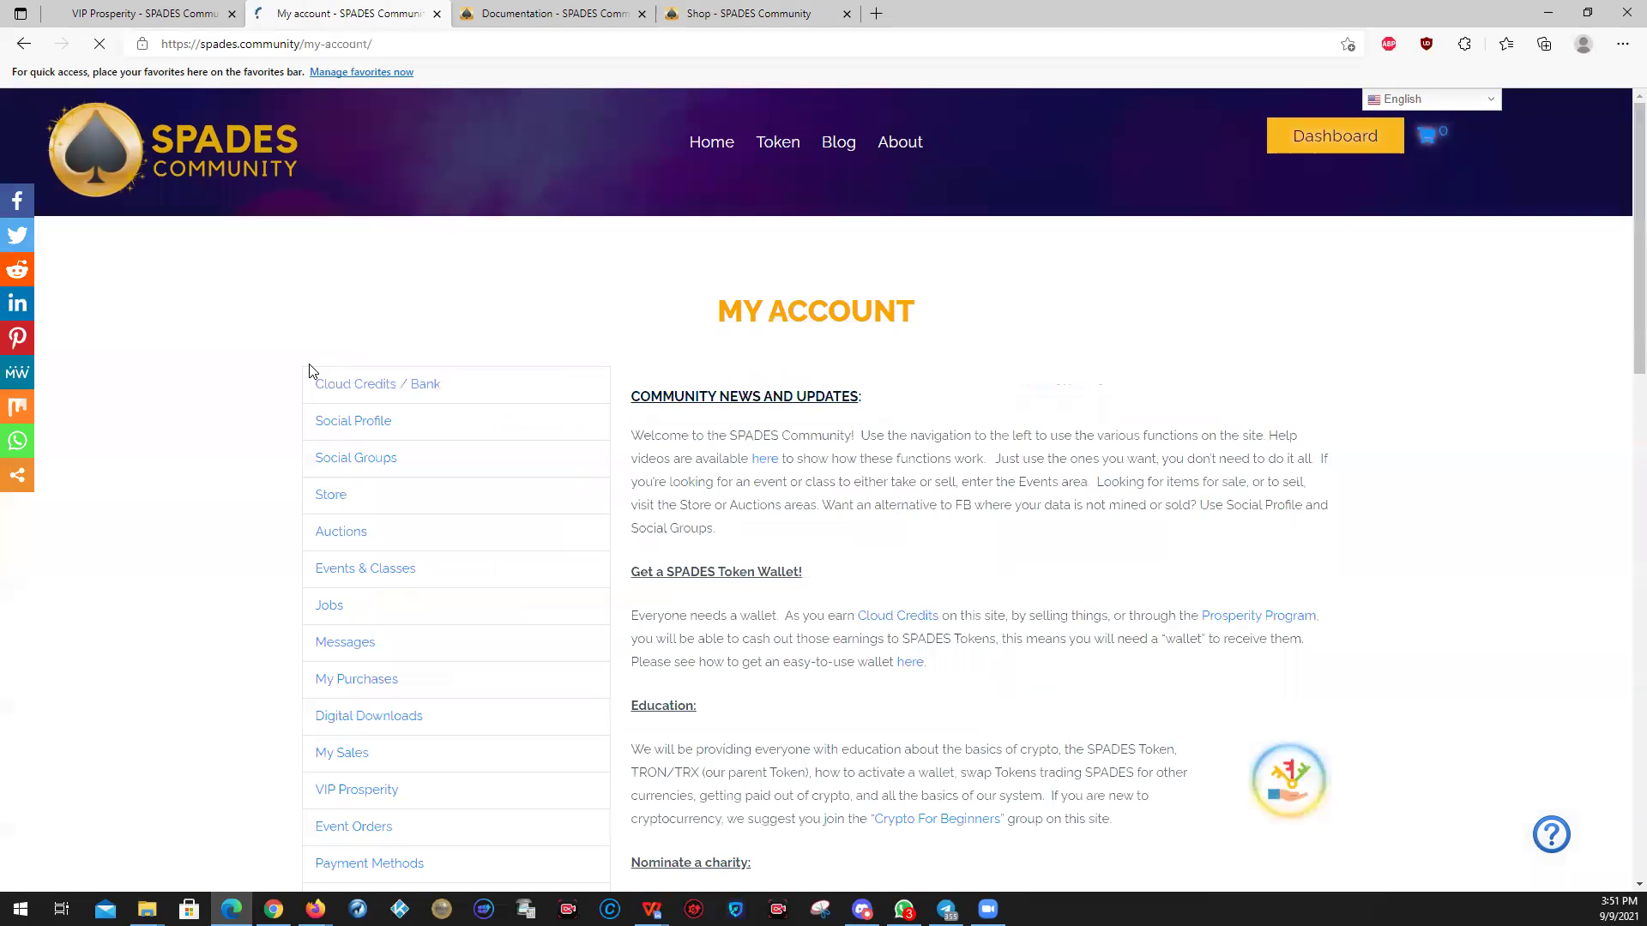
- Scroll My Account down to the sidebar menu and right-click the Jobs link
{"action": "scroll", "coordinate": [311, 377], "scroll_direction": "down", "scroll_amount": 1}
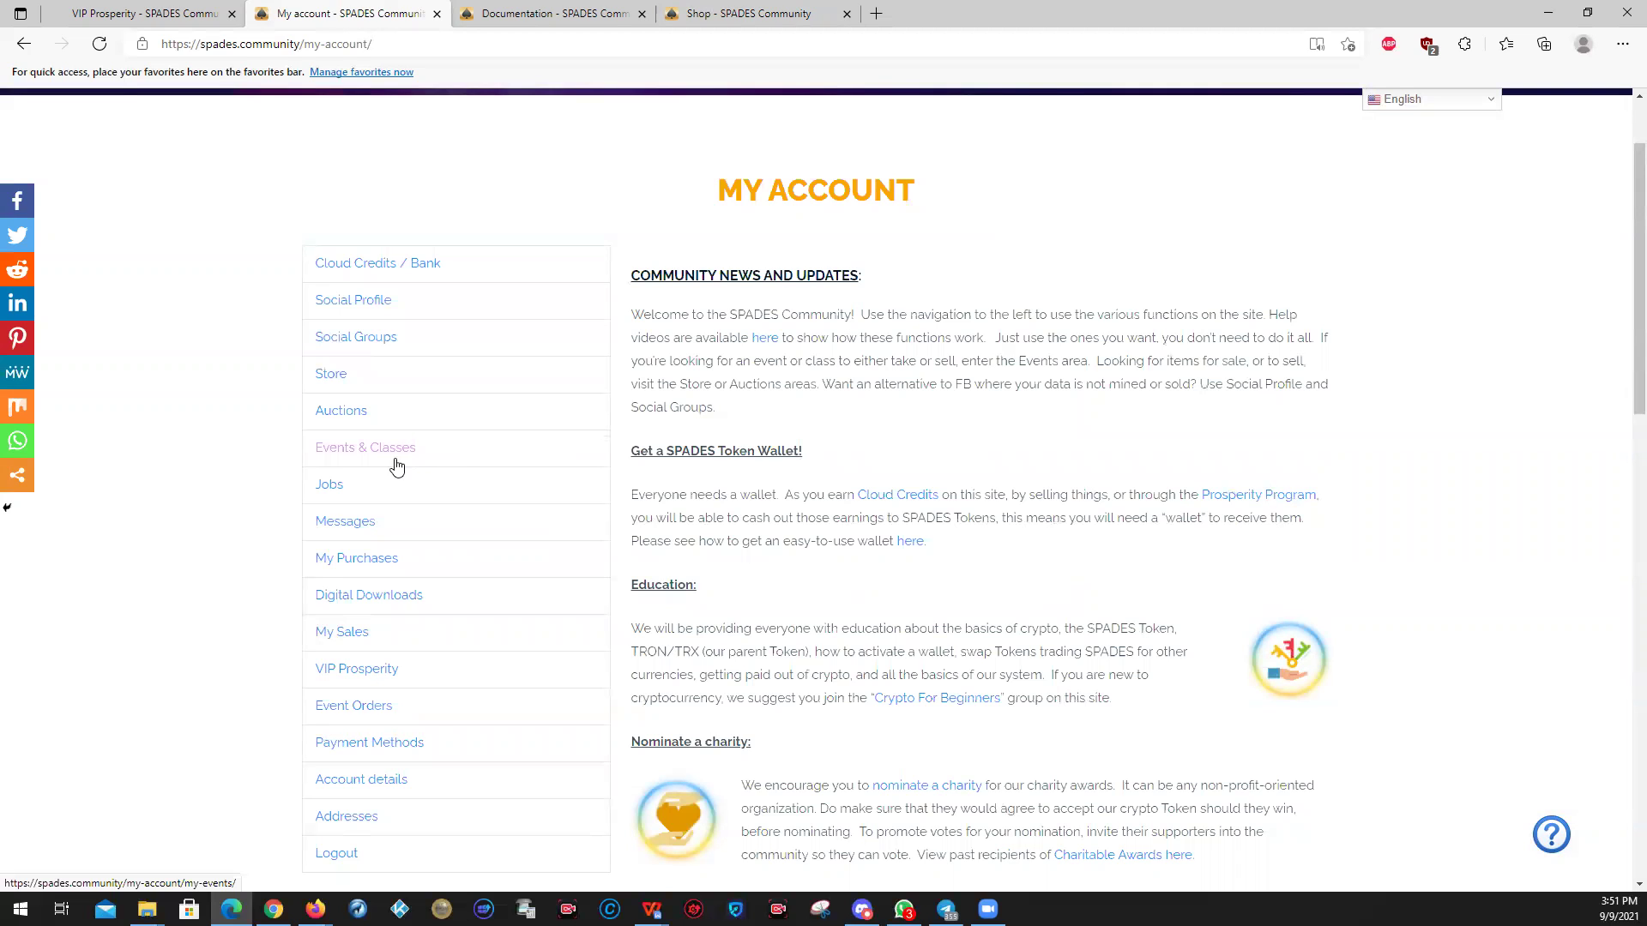
{"action": "right_click", "coordinate": [334, 488]}
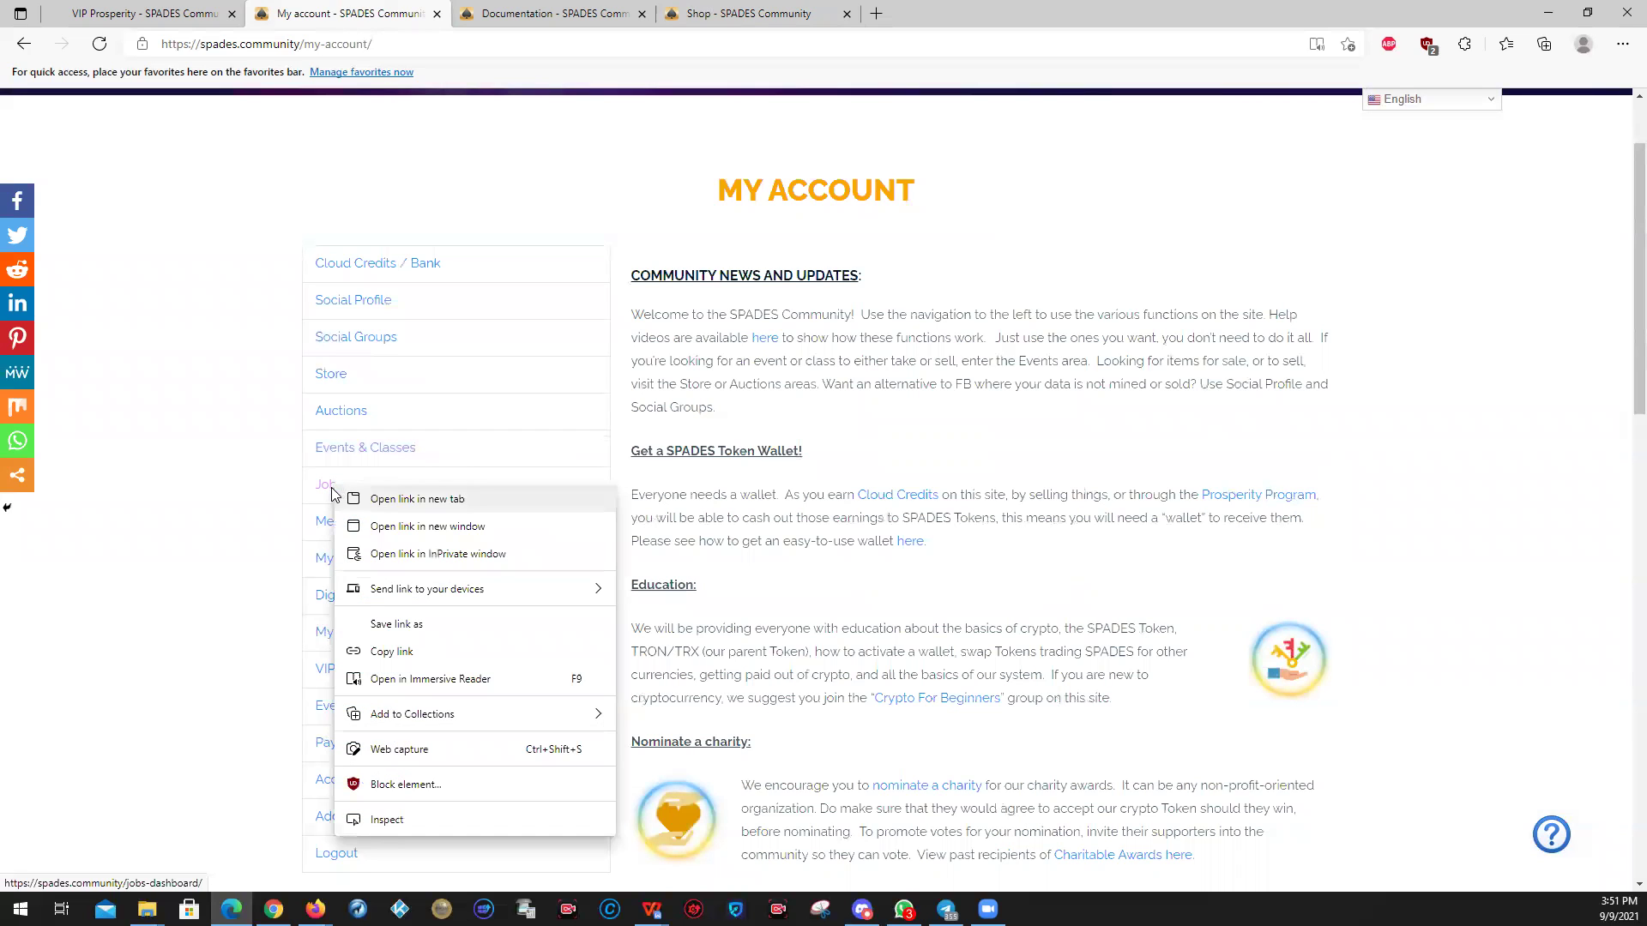
{"action": "left_click", "coordinate": [327, 490]}
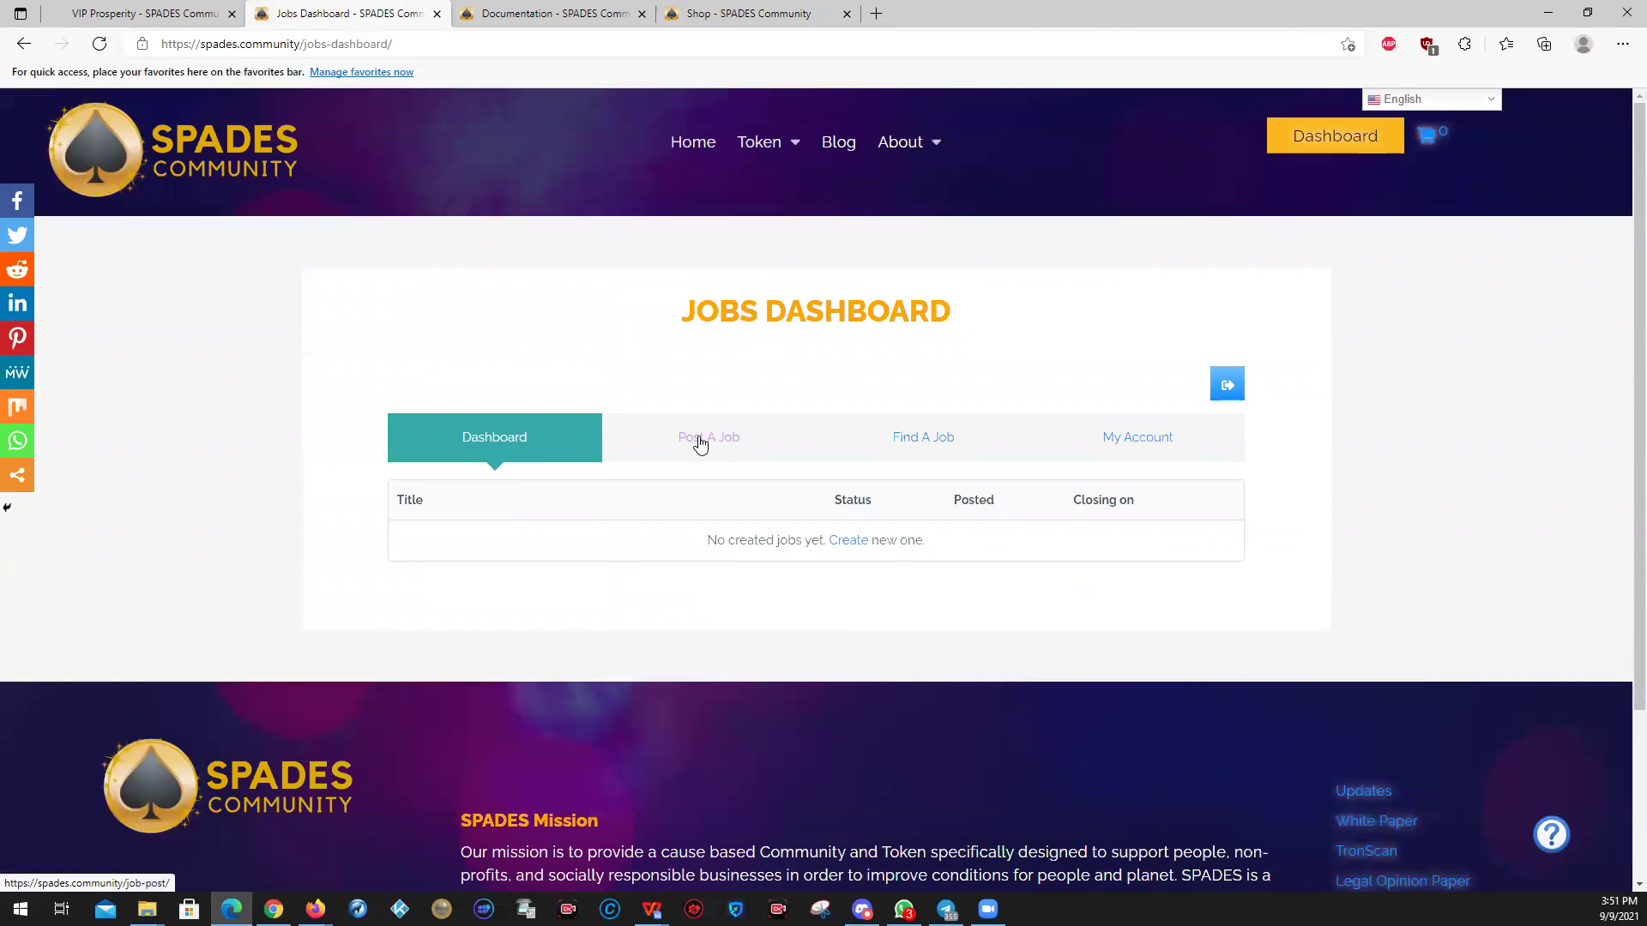
{"action": "left_click", "coordinate": [919, 440]}
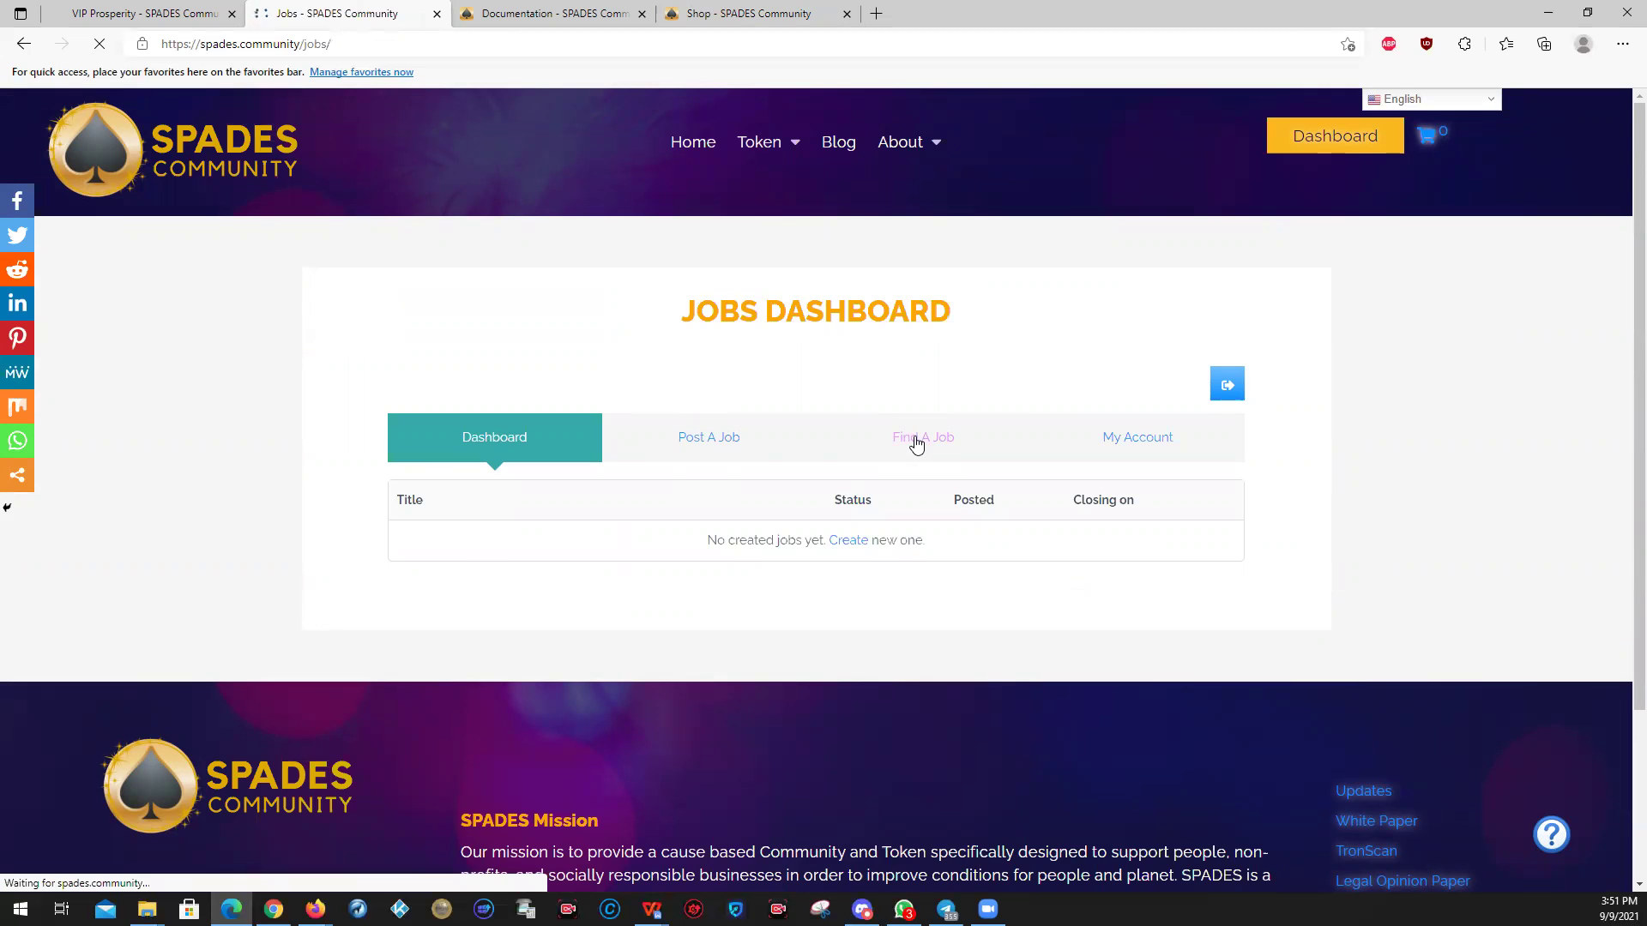
{"action": "scroll", "coordinate": [643, 378], "scroll_direction": "down", "scroll_amount": 1}
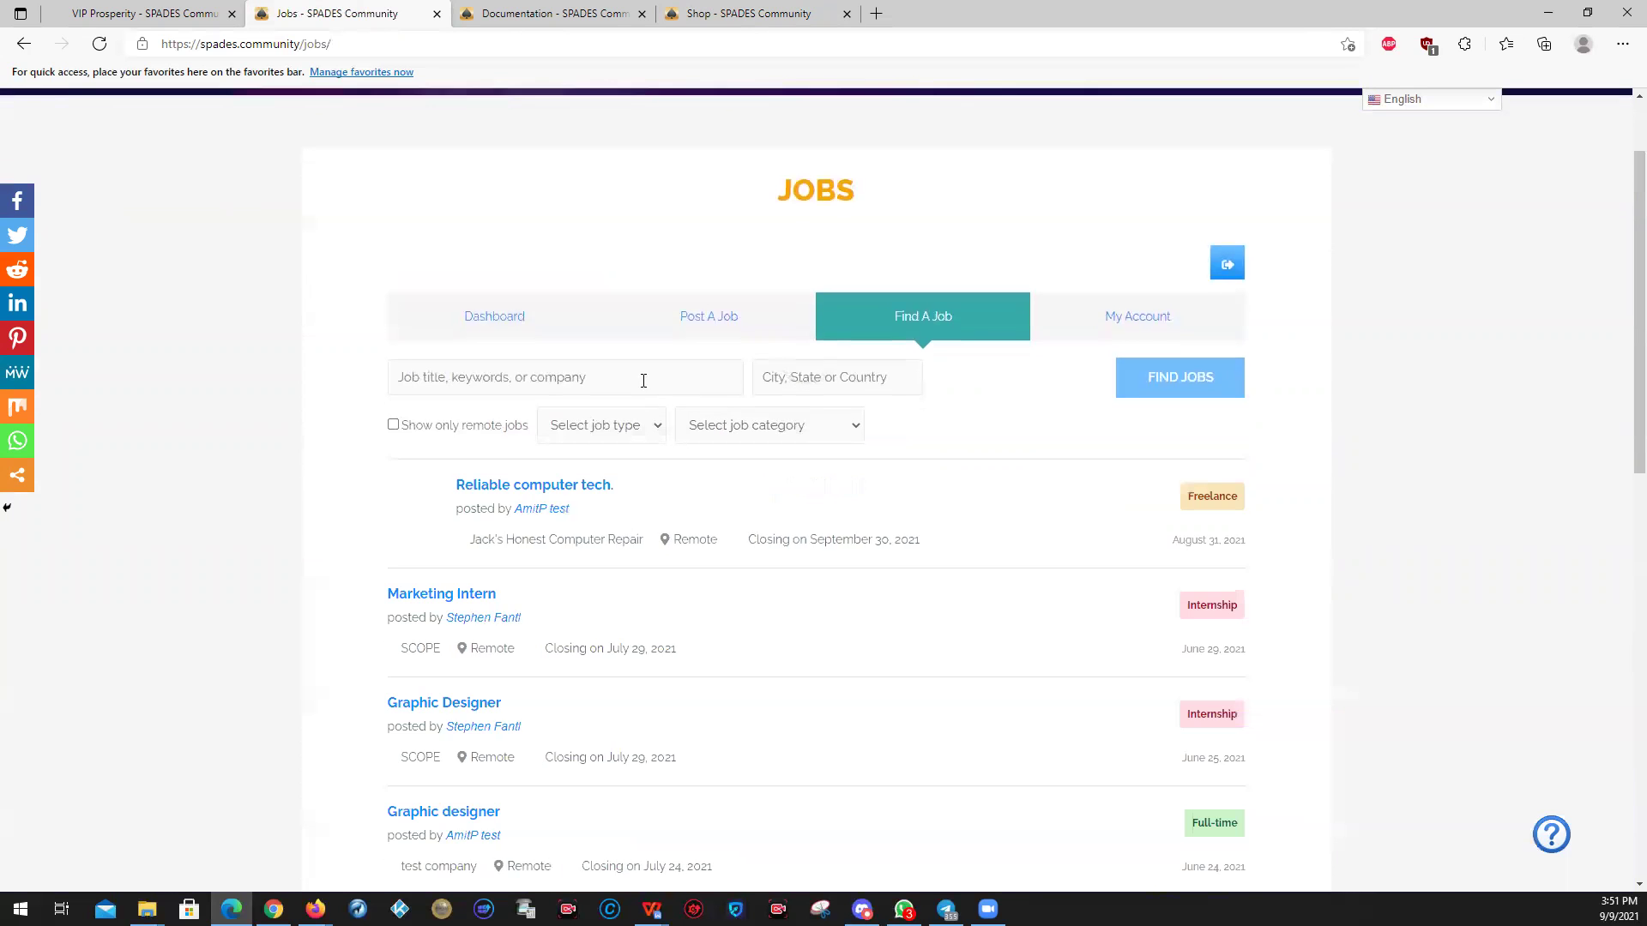
{"action": "scroll", "coordinate": [713, 355], "scroll_direction": "down", "scroll_amount": 8}
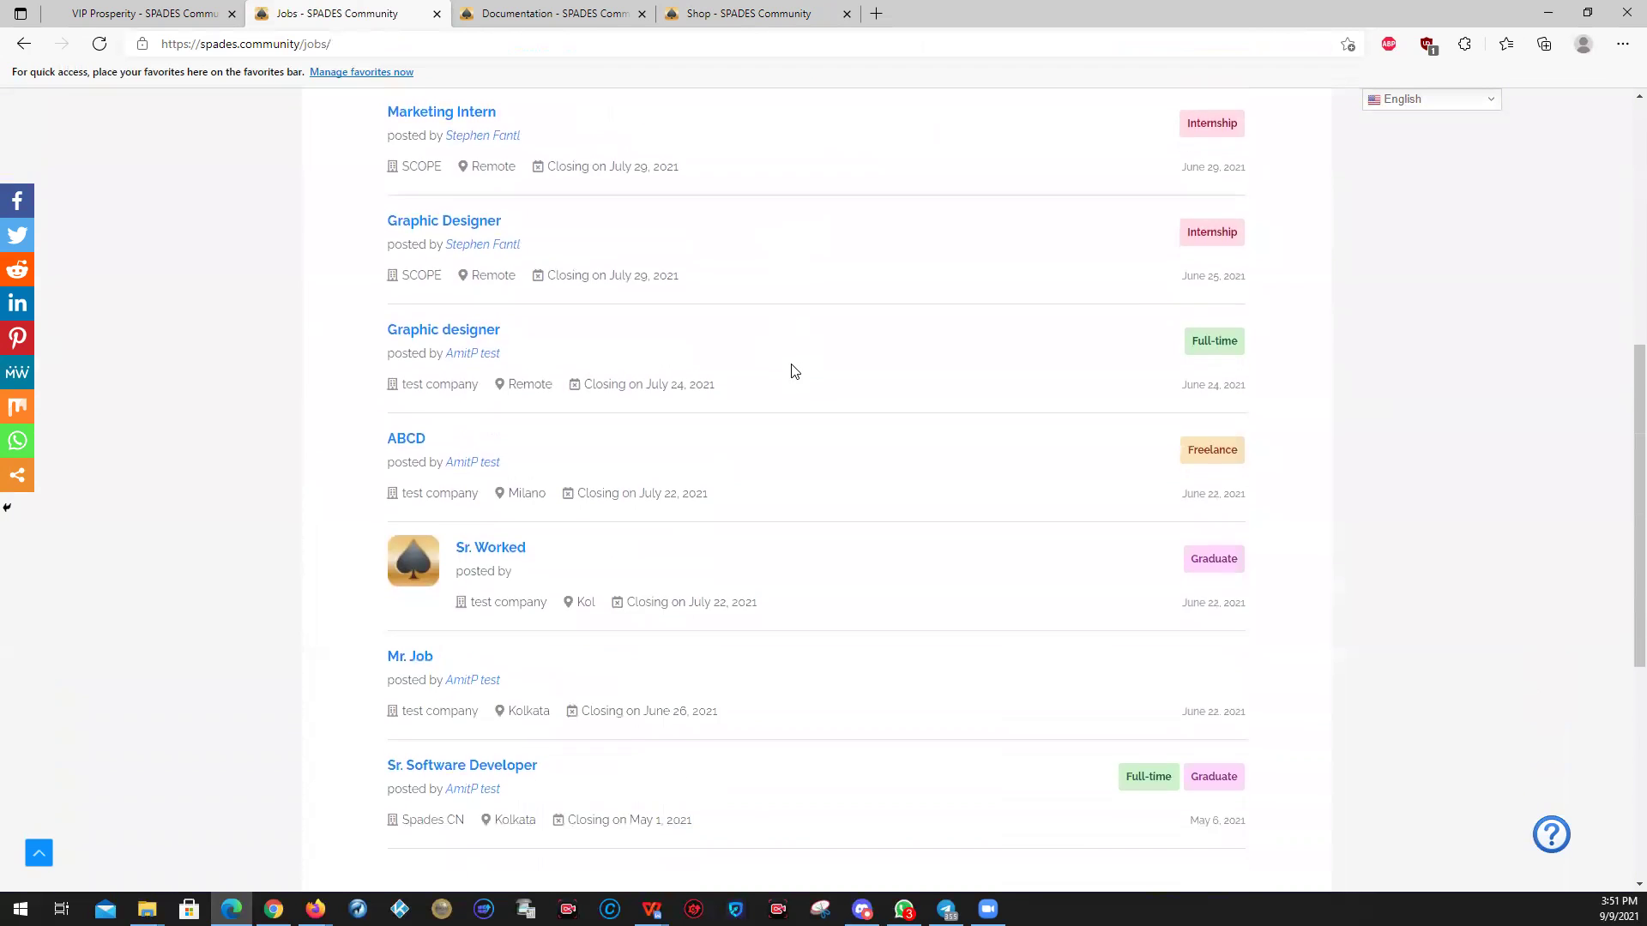
{"action": "scroll", "coordinate": [806, 397], "scroll_direction": "up", "scroll_amount": 10}
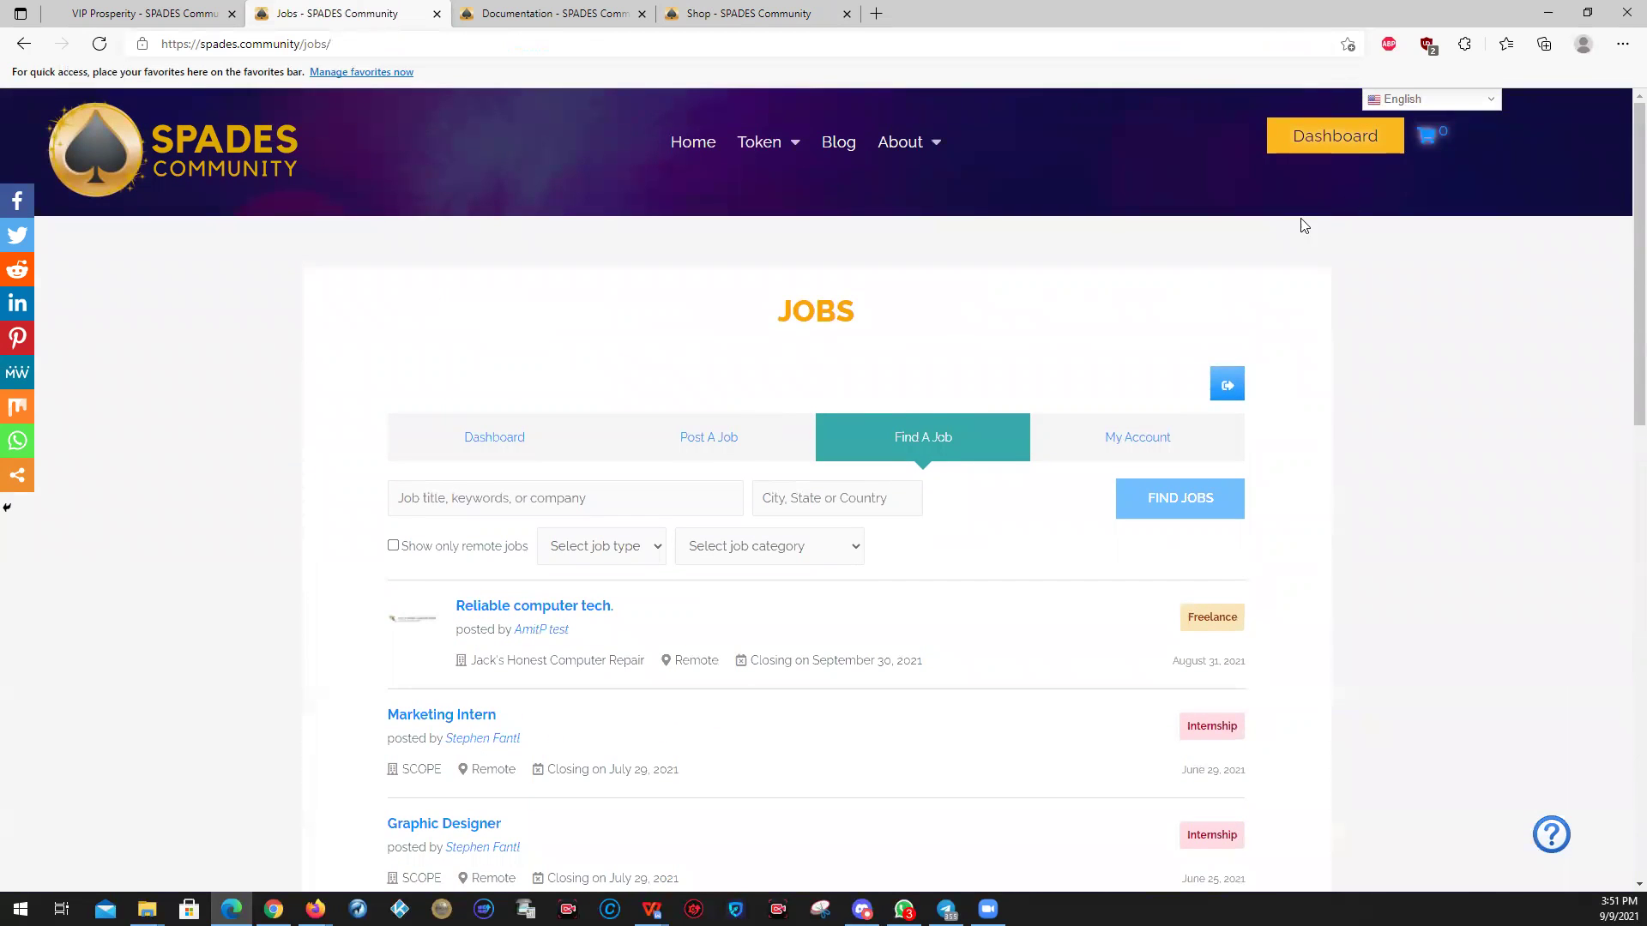
{"action": "left_click", "coordinate": [1327, 140]}
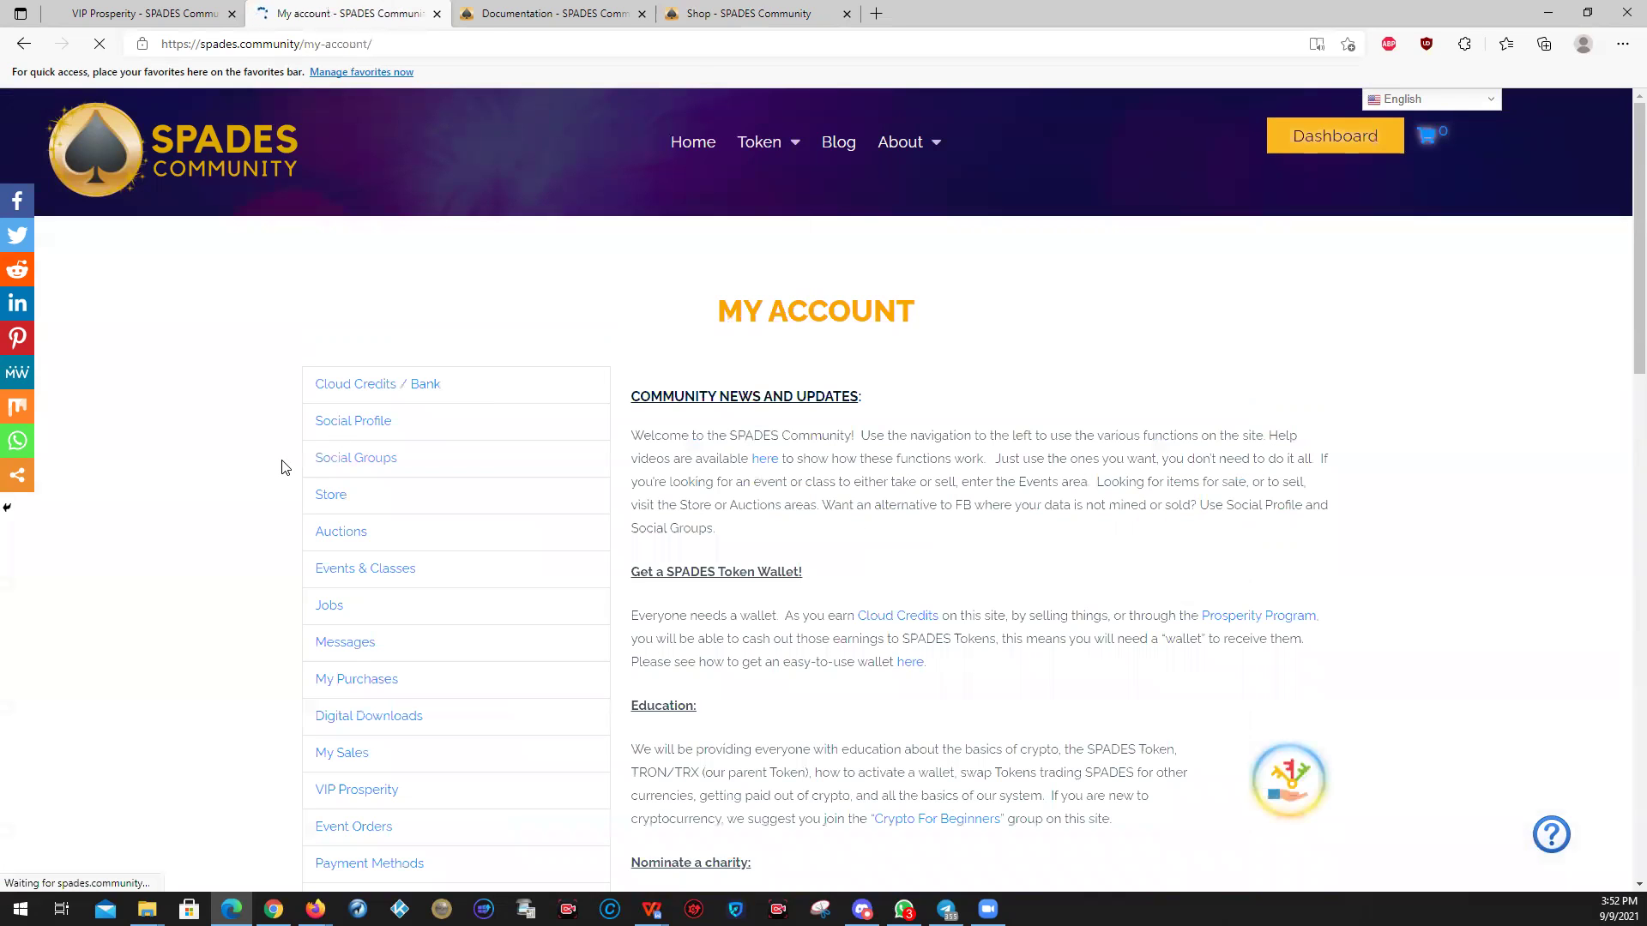
- Review the My Purchases orders table, then switch to Digital Downloads with the Prosperity Program e-book
{"action": "scroll", "coordinate": [280, 463], "scroll_direction": "down", "scroll_amount": 3}
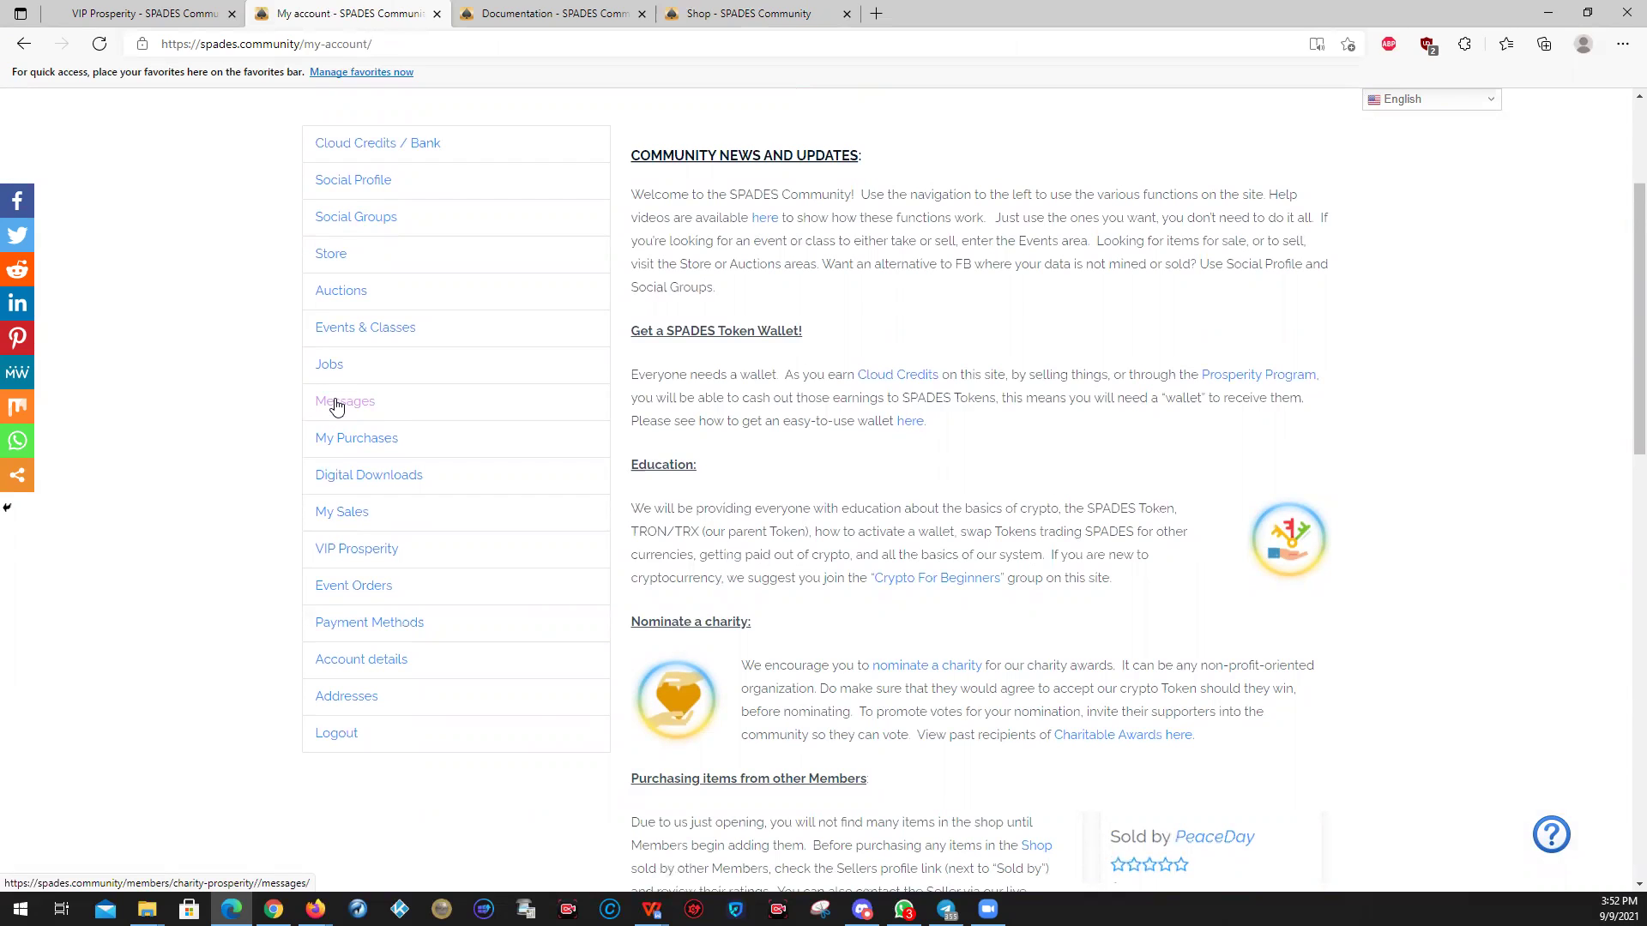
{"action": "left_click", "coordinate": [351, 443]}
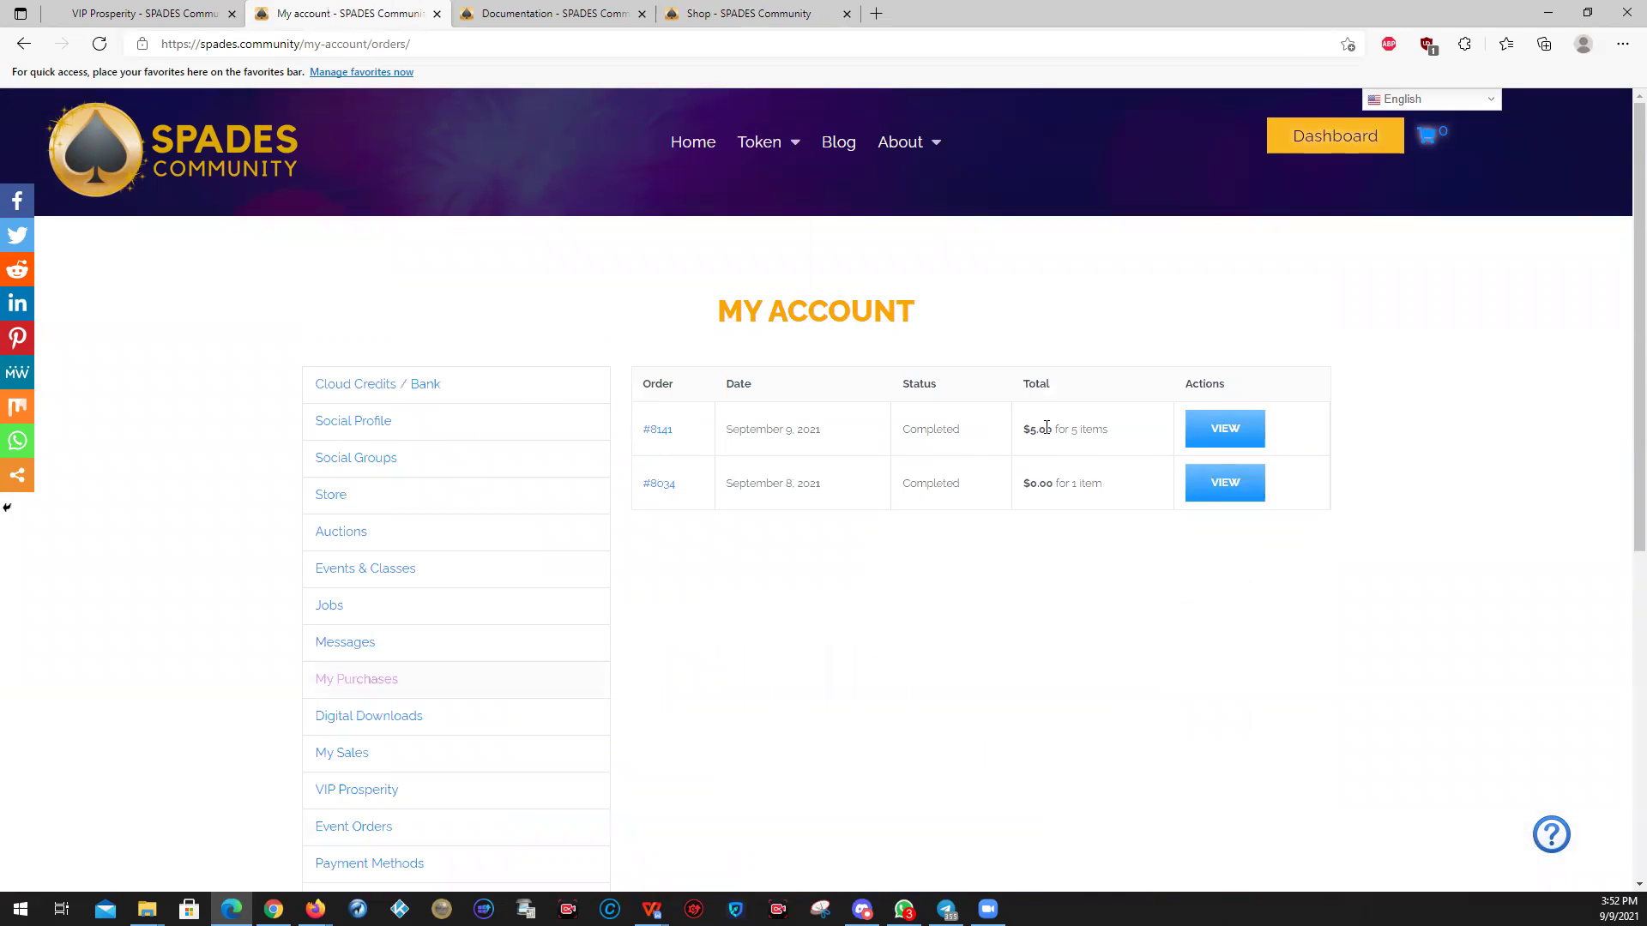
{"action": "scroll", "coordinate": [434, 599], "scroll_direction": "down", "scroll_amount": 3}
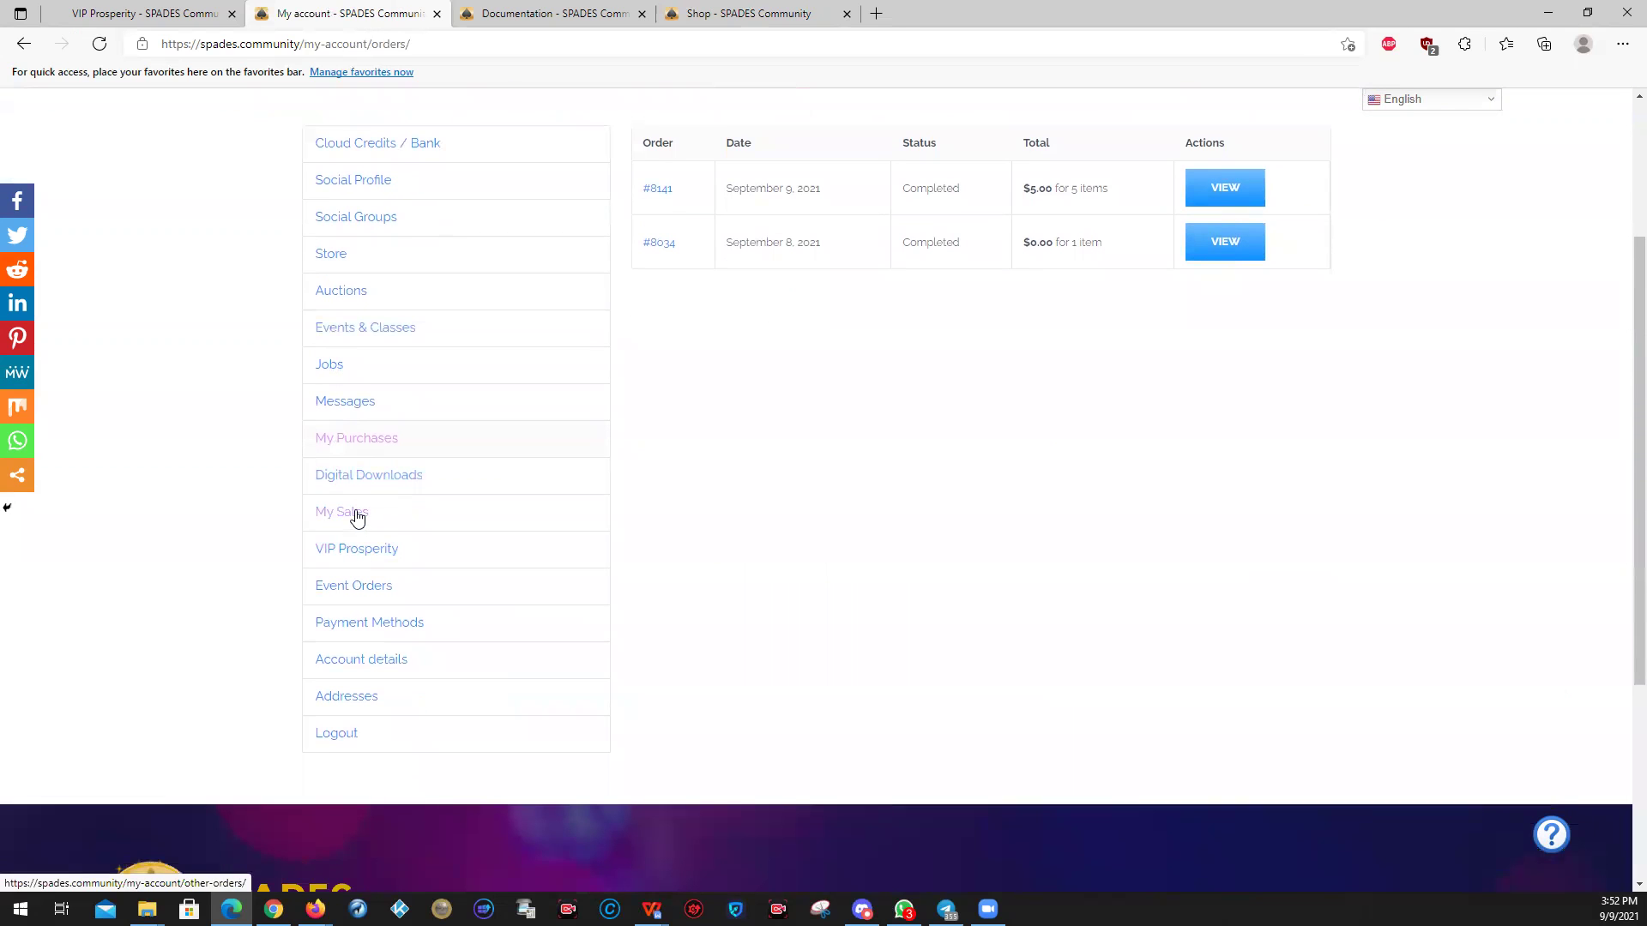
{"action": "left_click", "coordinate": [360, 483]}
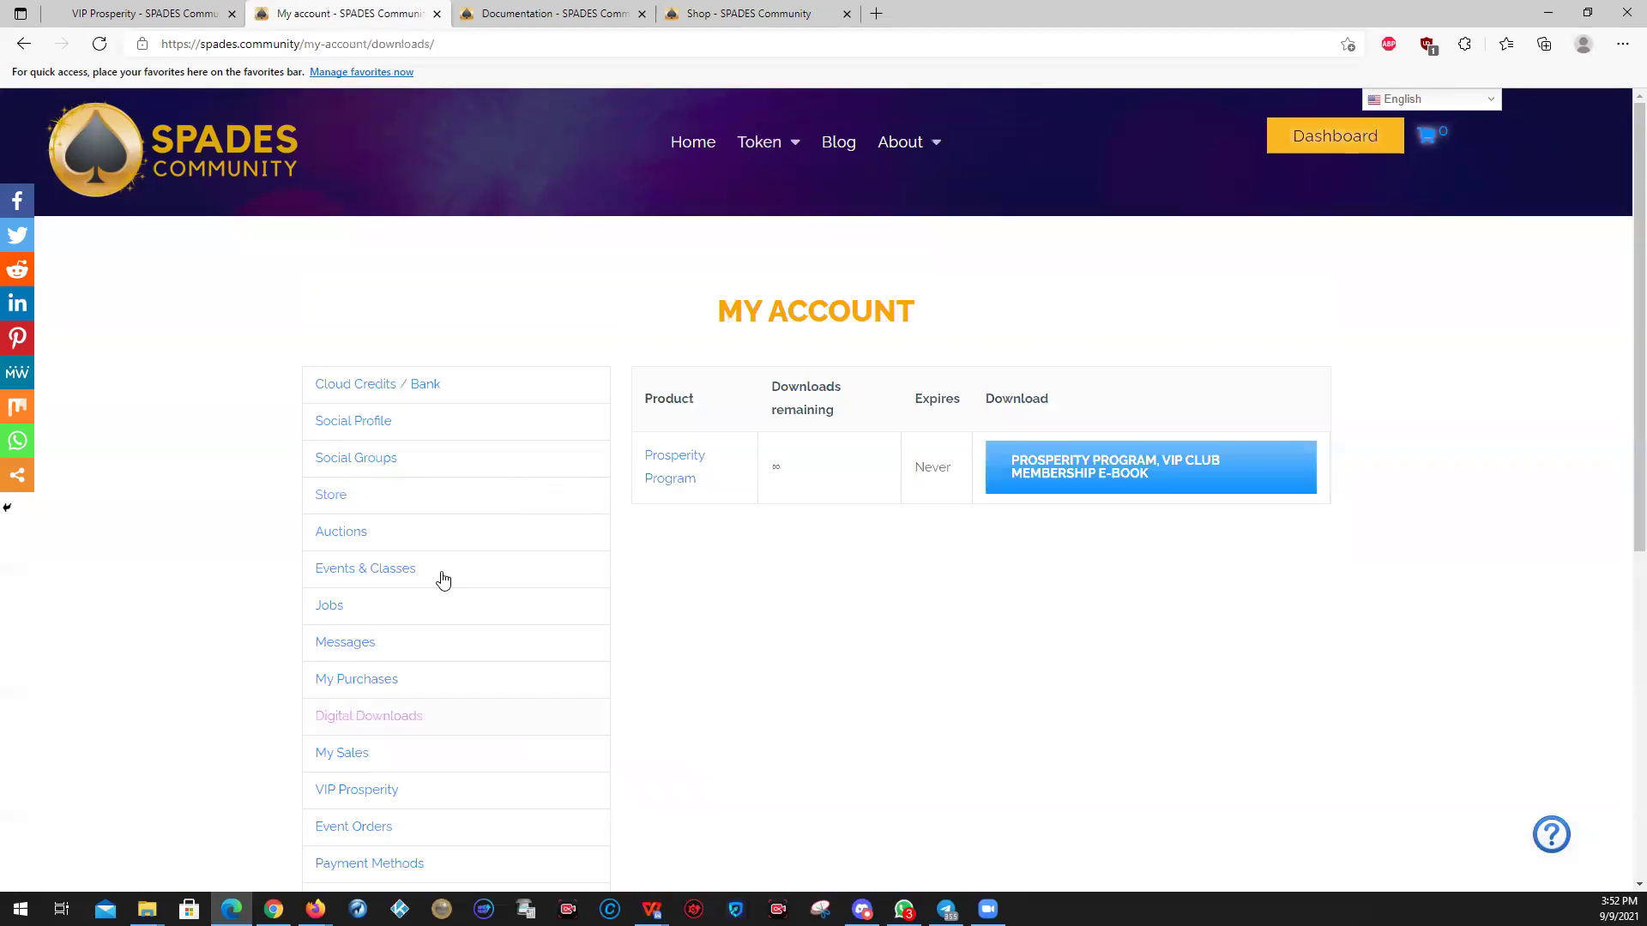
- Scroll Digital Downloads to see the Prosperity Program e-book's unlimited downloads and no expiry
{"action": "scroll", "coordinate": [429, 557], "scroll_direction": "down", "scroll_amount": 3}
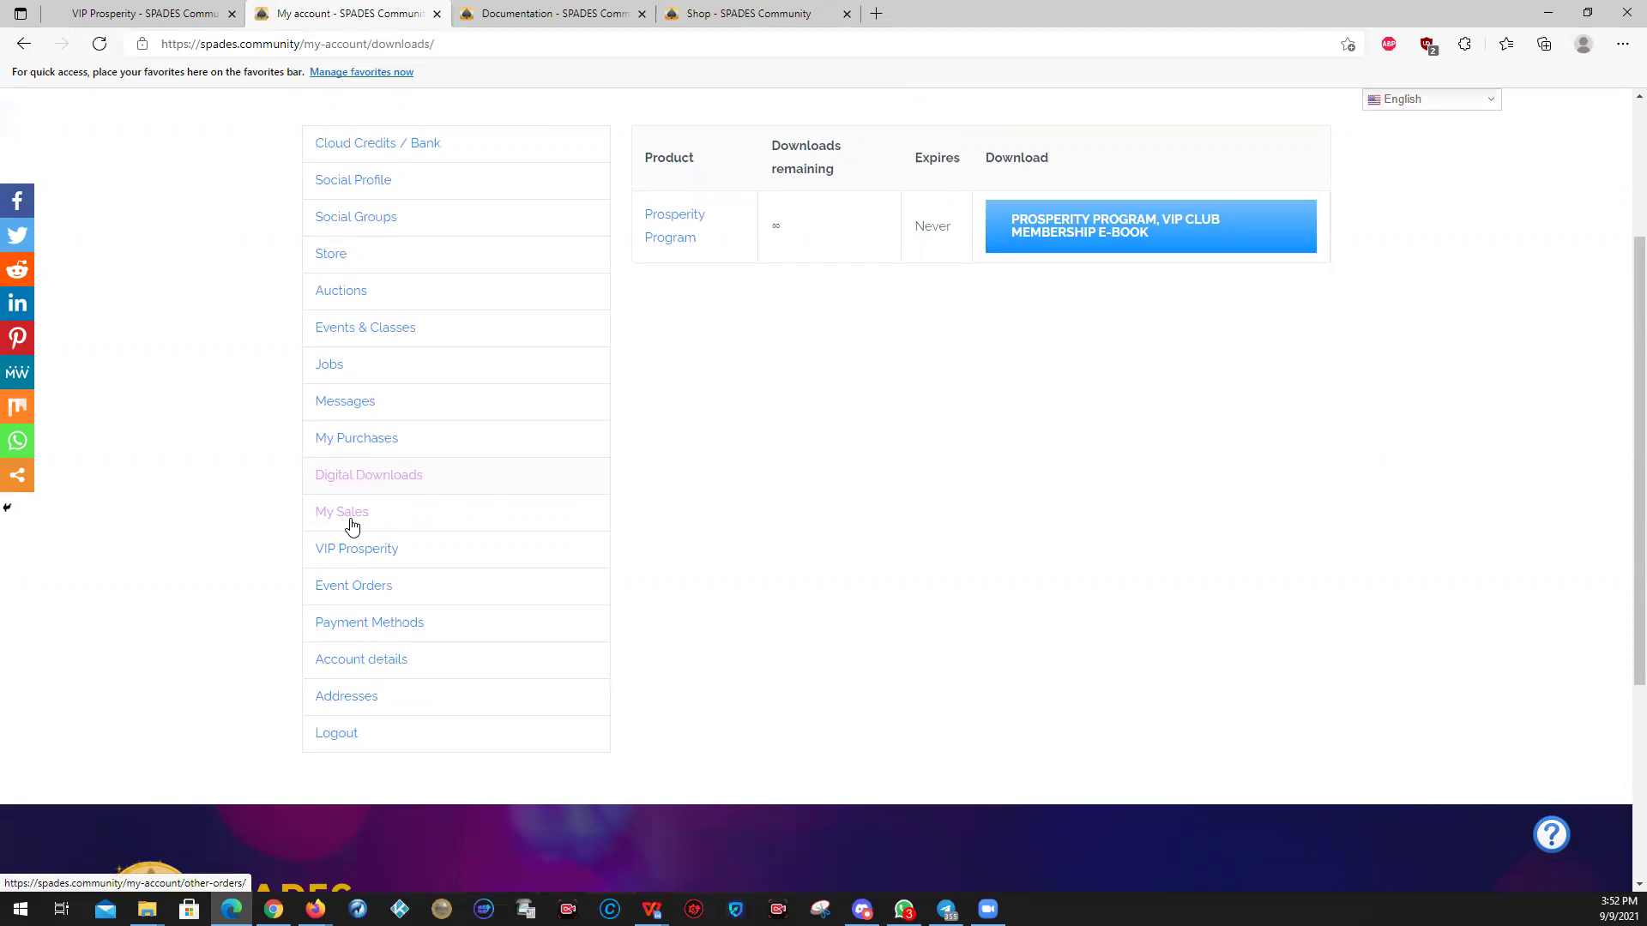
{"action": "scroll", "coordinate": [343, 513], "scroll_direction": "down", "scroll_amount": 2}
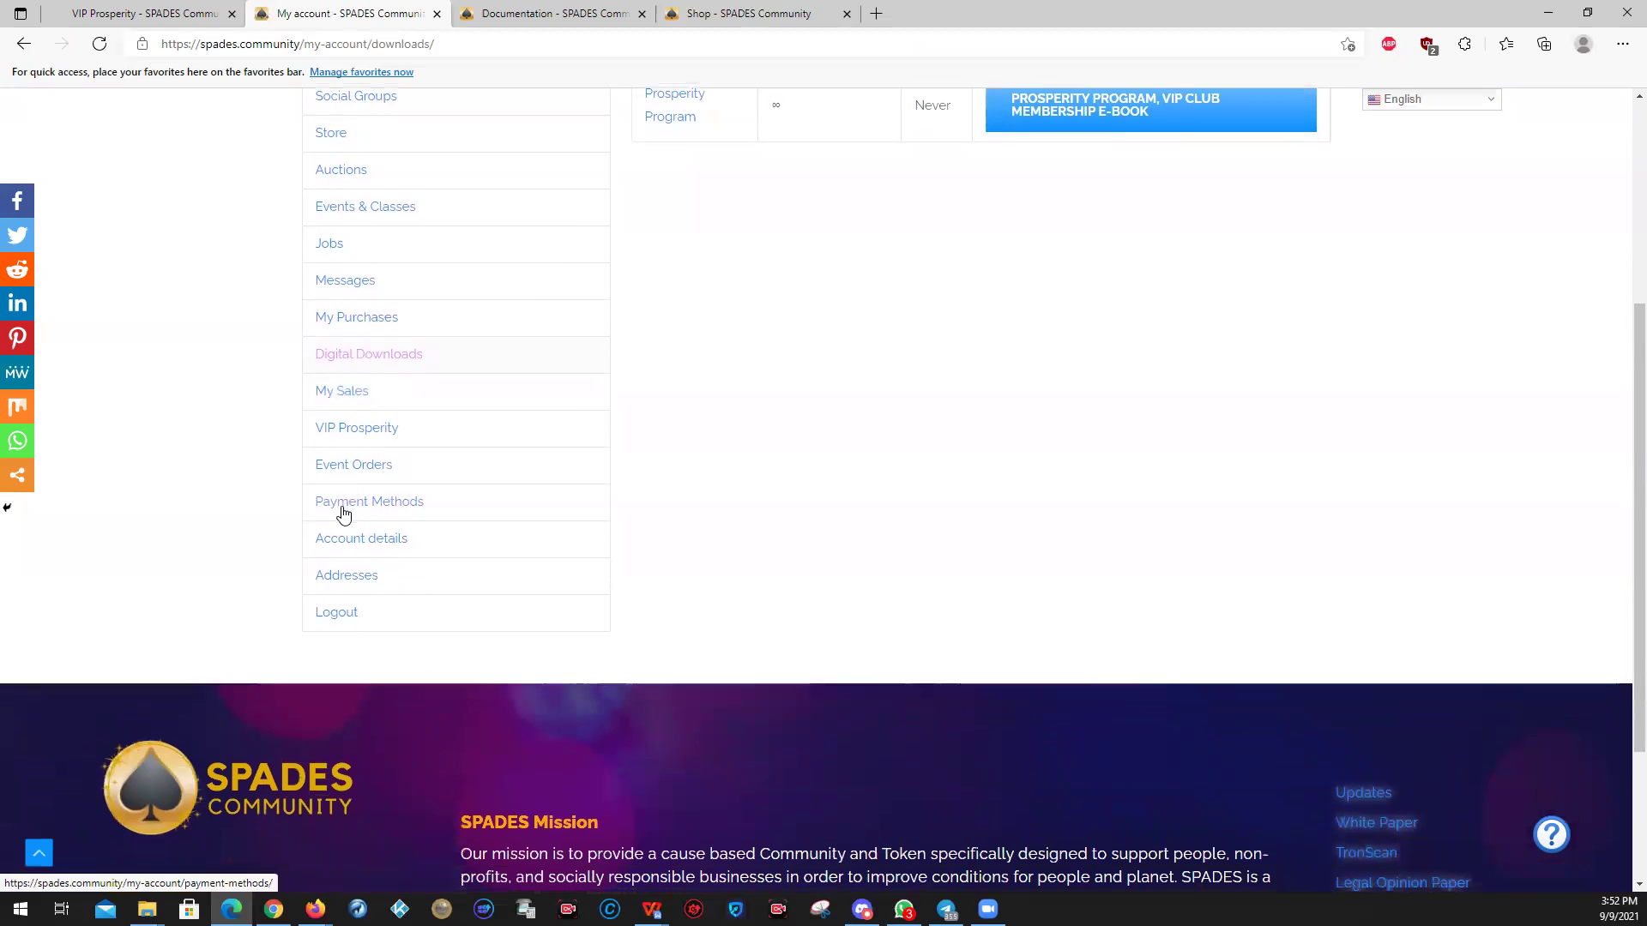
- Review VIP Prosperity: 1 referral, $5.00 commission, affiliate link, and the Prosperity Splash B page
{"action": "left_click", "coordinate": [350, 436]}
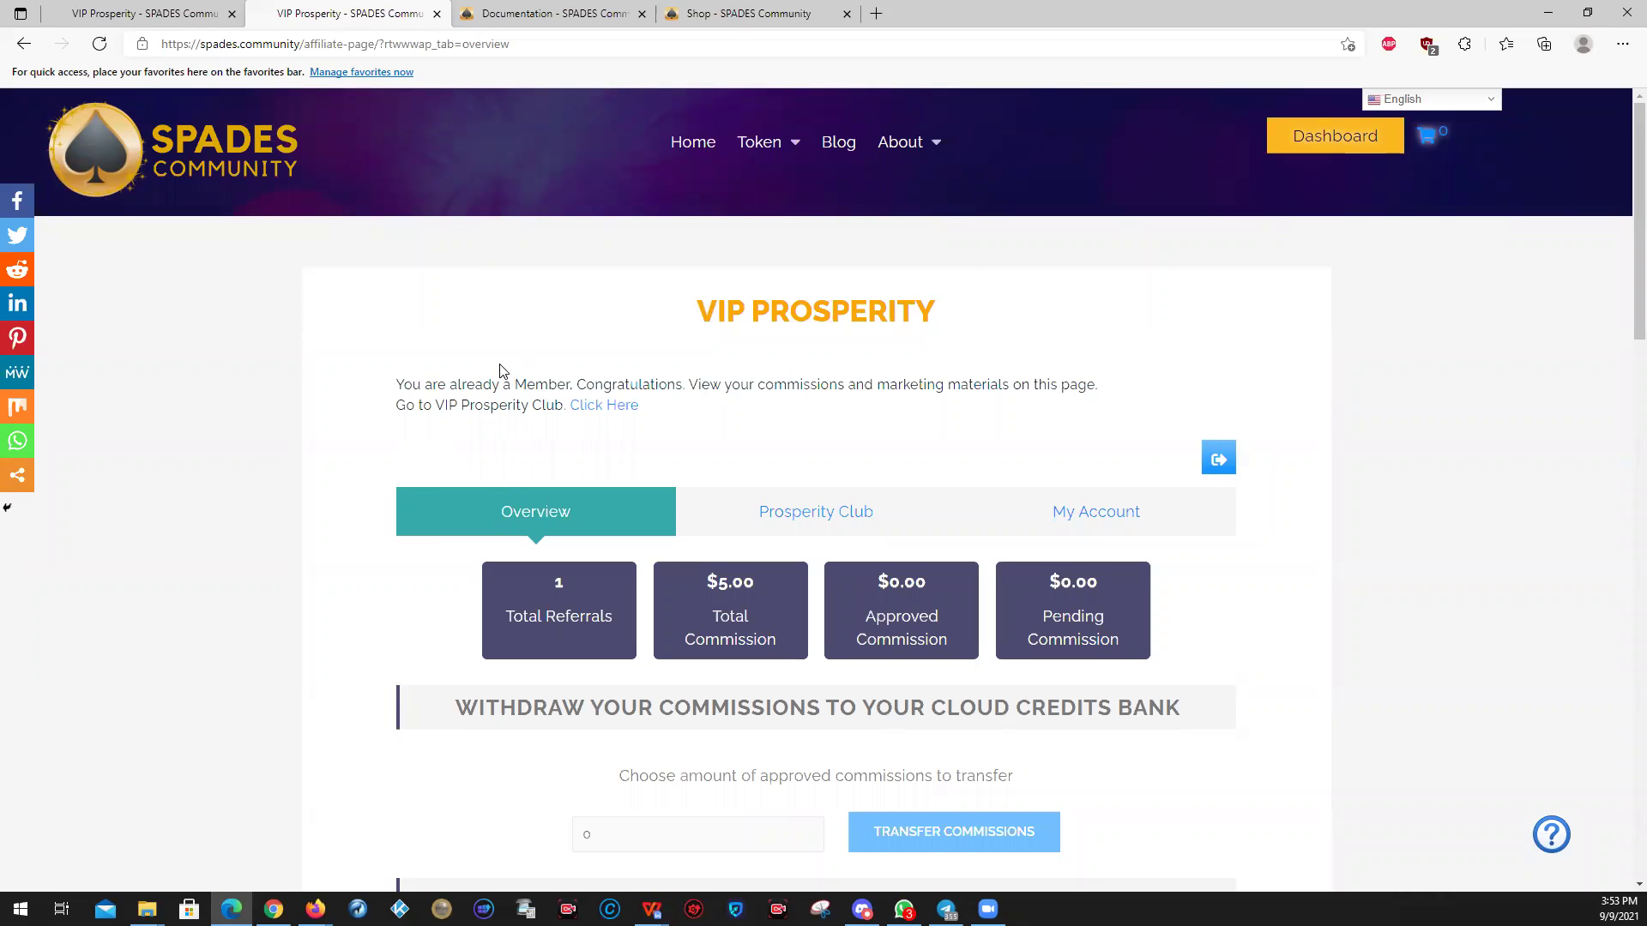
{"action": "scroll", "coordinate": [433, 367], "scroll_direction": "down", "scroll_amount": 4}
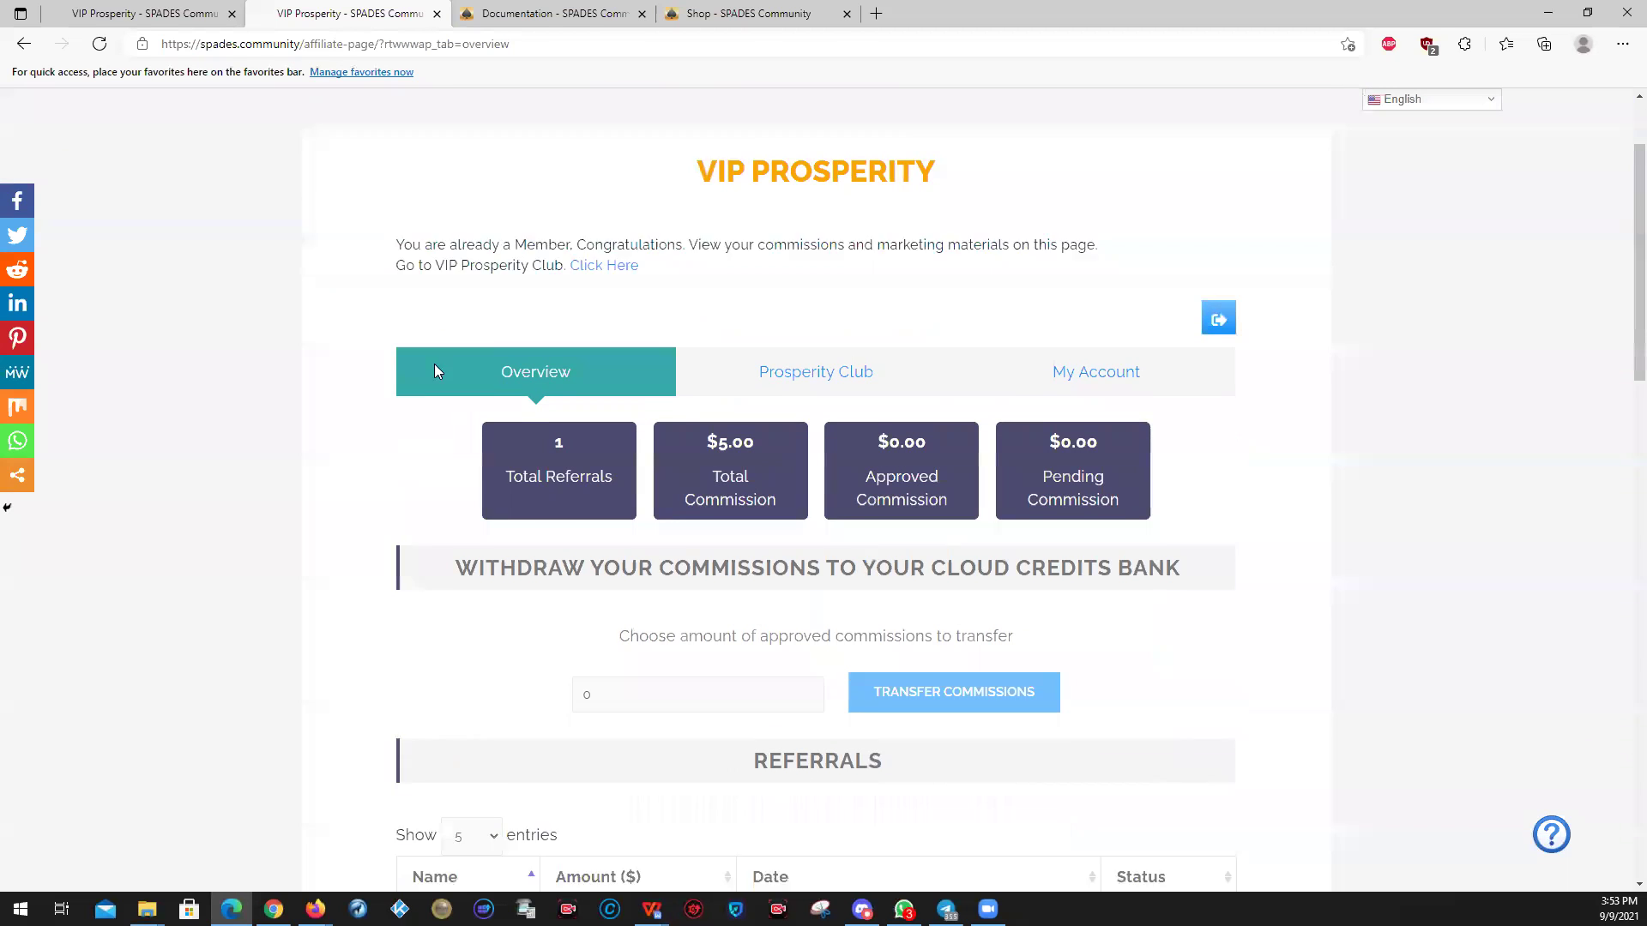
{"action": "scroll", "coordinate": [452, 369], "scroll_direction": "down", "scroll_amount": 3}
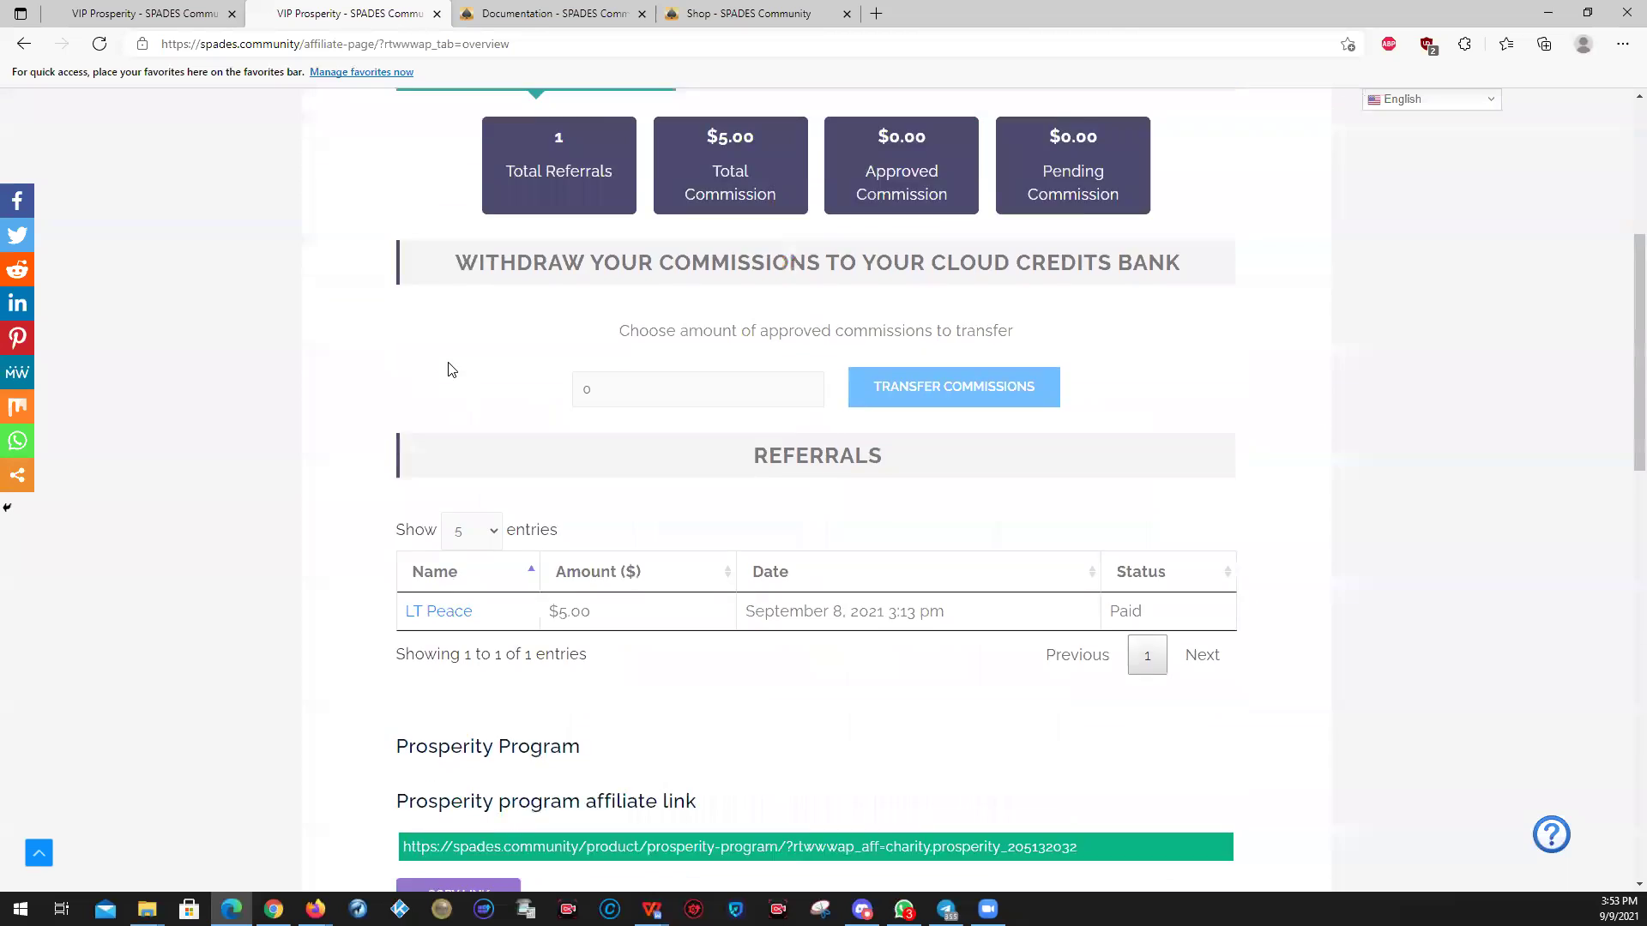
{"action": "scroll", "coordinate": [485, 400], "scroll_direction": "down", "scroll_amount": 1}
{"action": "scroll", "coordinate": [484, 400], "scroll_direction": "down", "scroll_amount": 2}
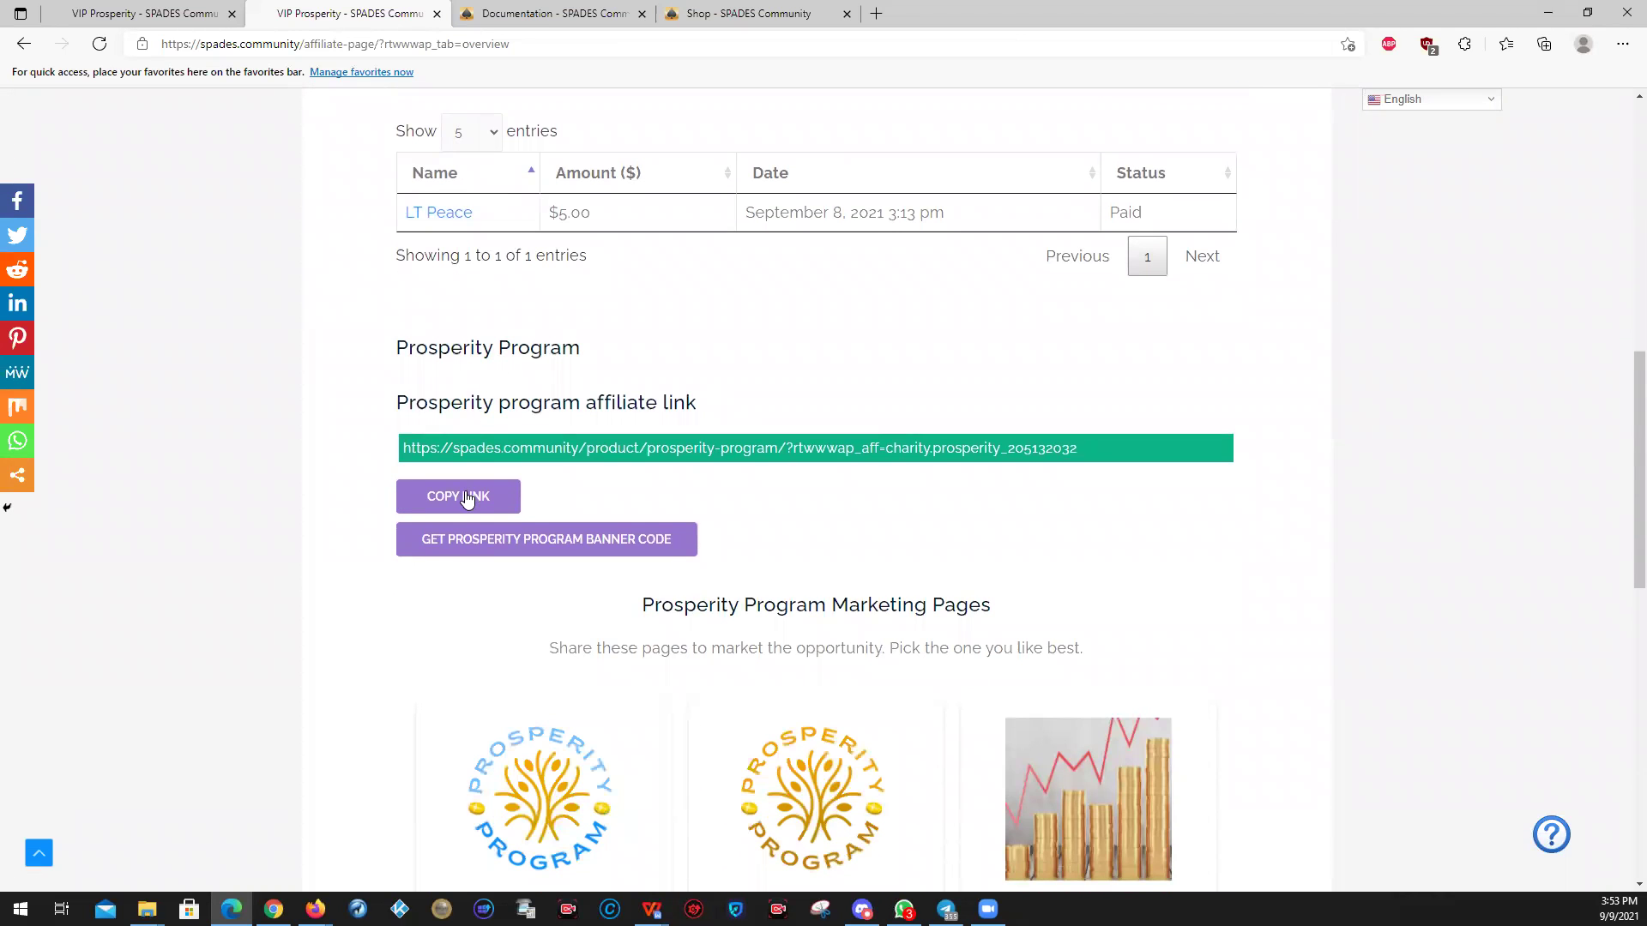
{"action": "scroll", "coordinate": [480, 432], "scroll_direction": "down", "scroll_amount": 1}
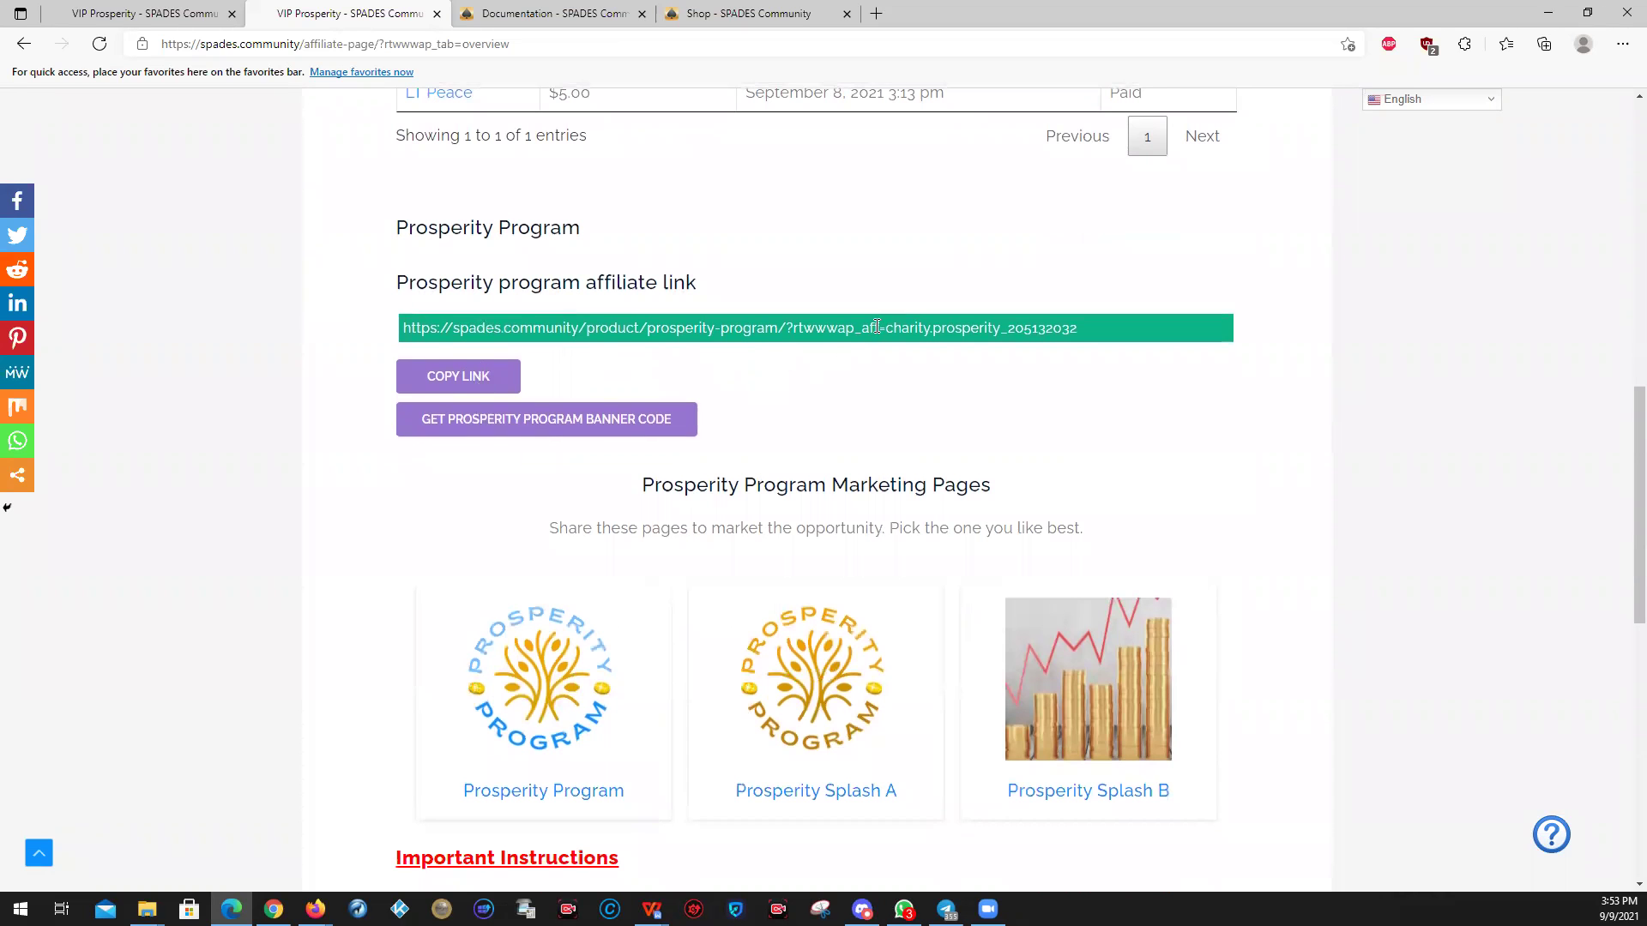
{"action": "scroll", "coordinate": [526, 504], "scroll_direction": "down", "scroll_amount": 2}
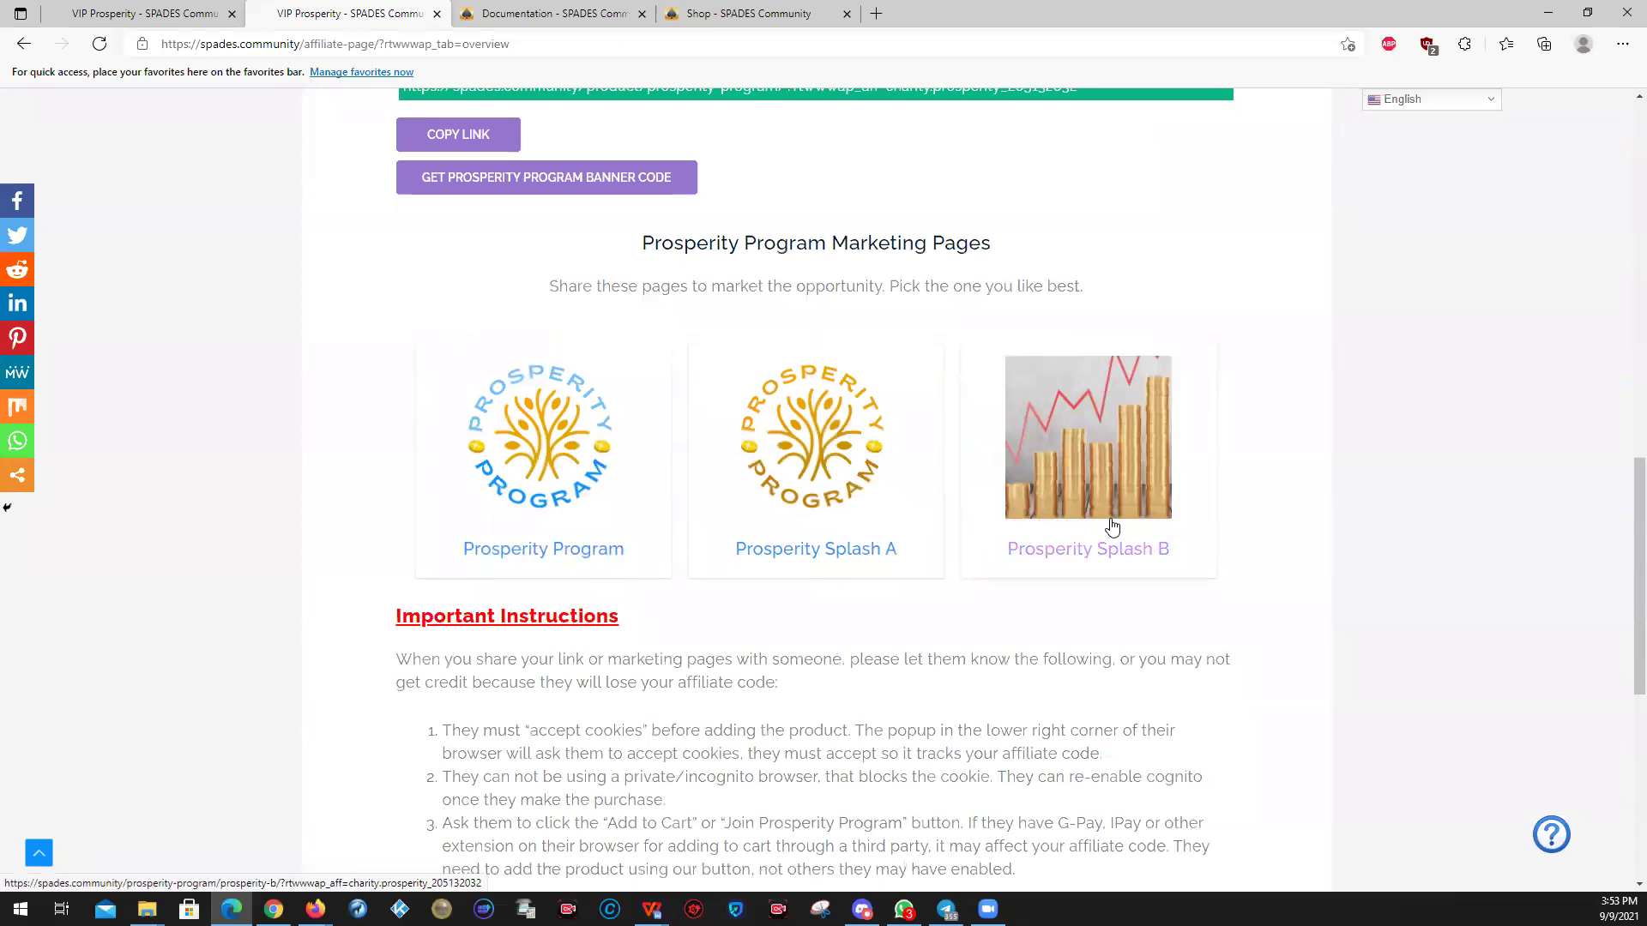
{"action": "left_click", "coordinate": [1063, 550]}
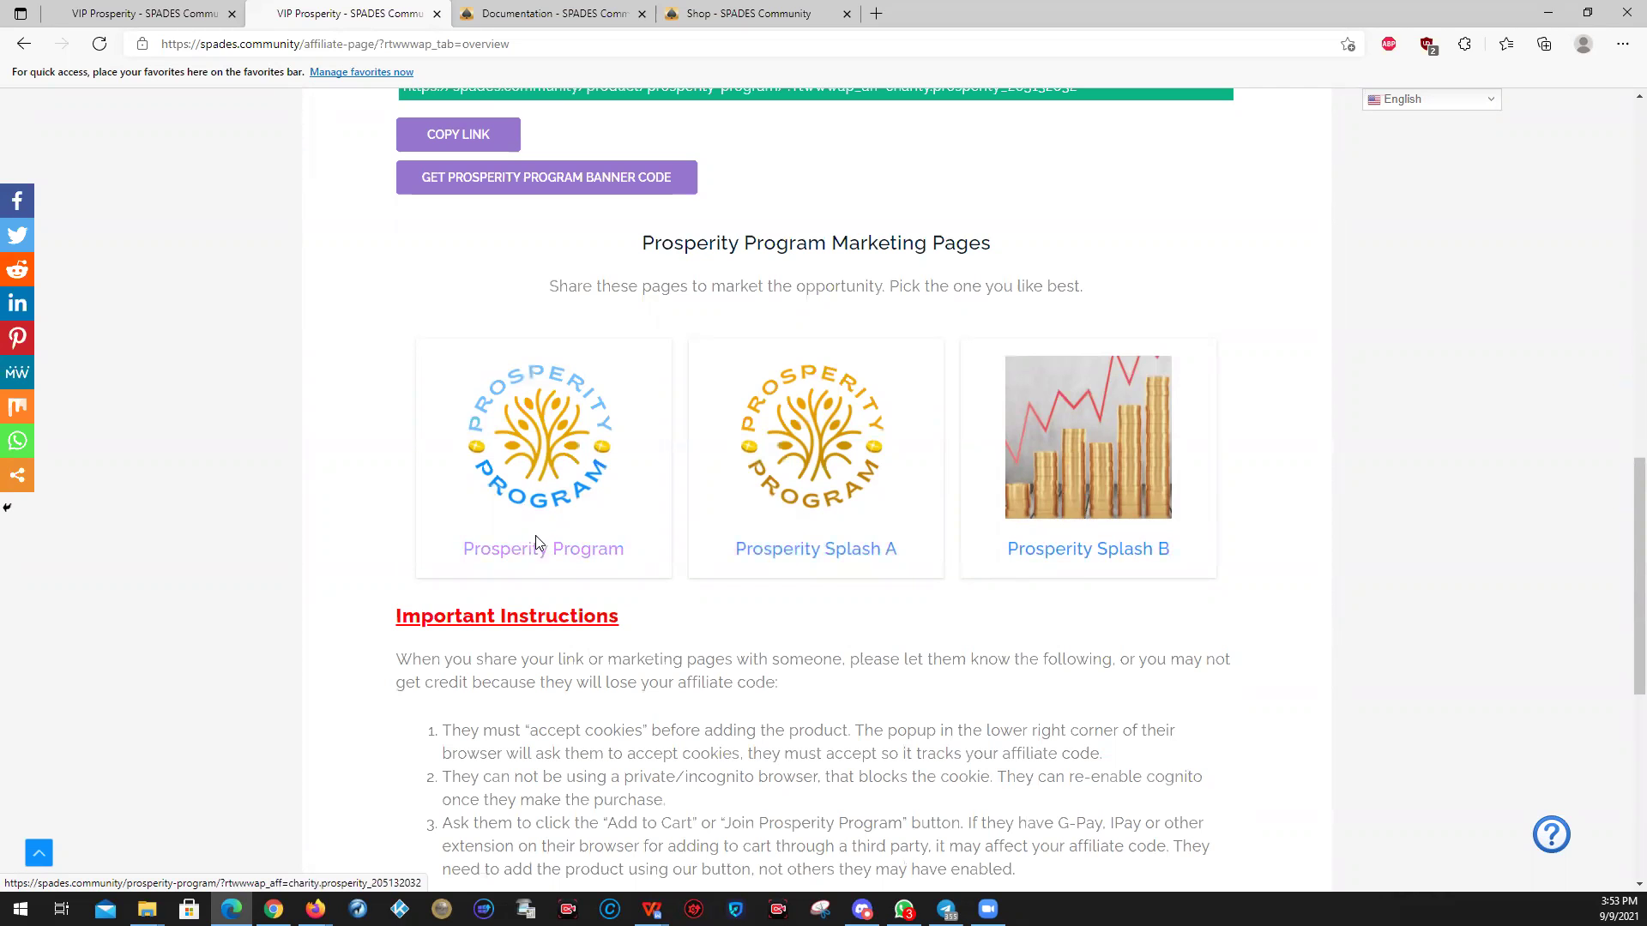
{"action": "scroll", "coordinate": [535, 542], "scroll_direction": "up", "scroll_amount": 14}
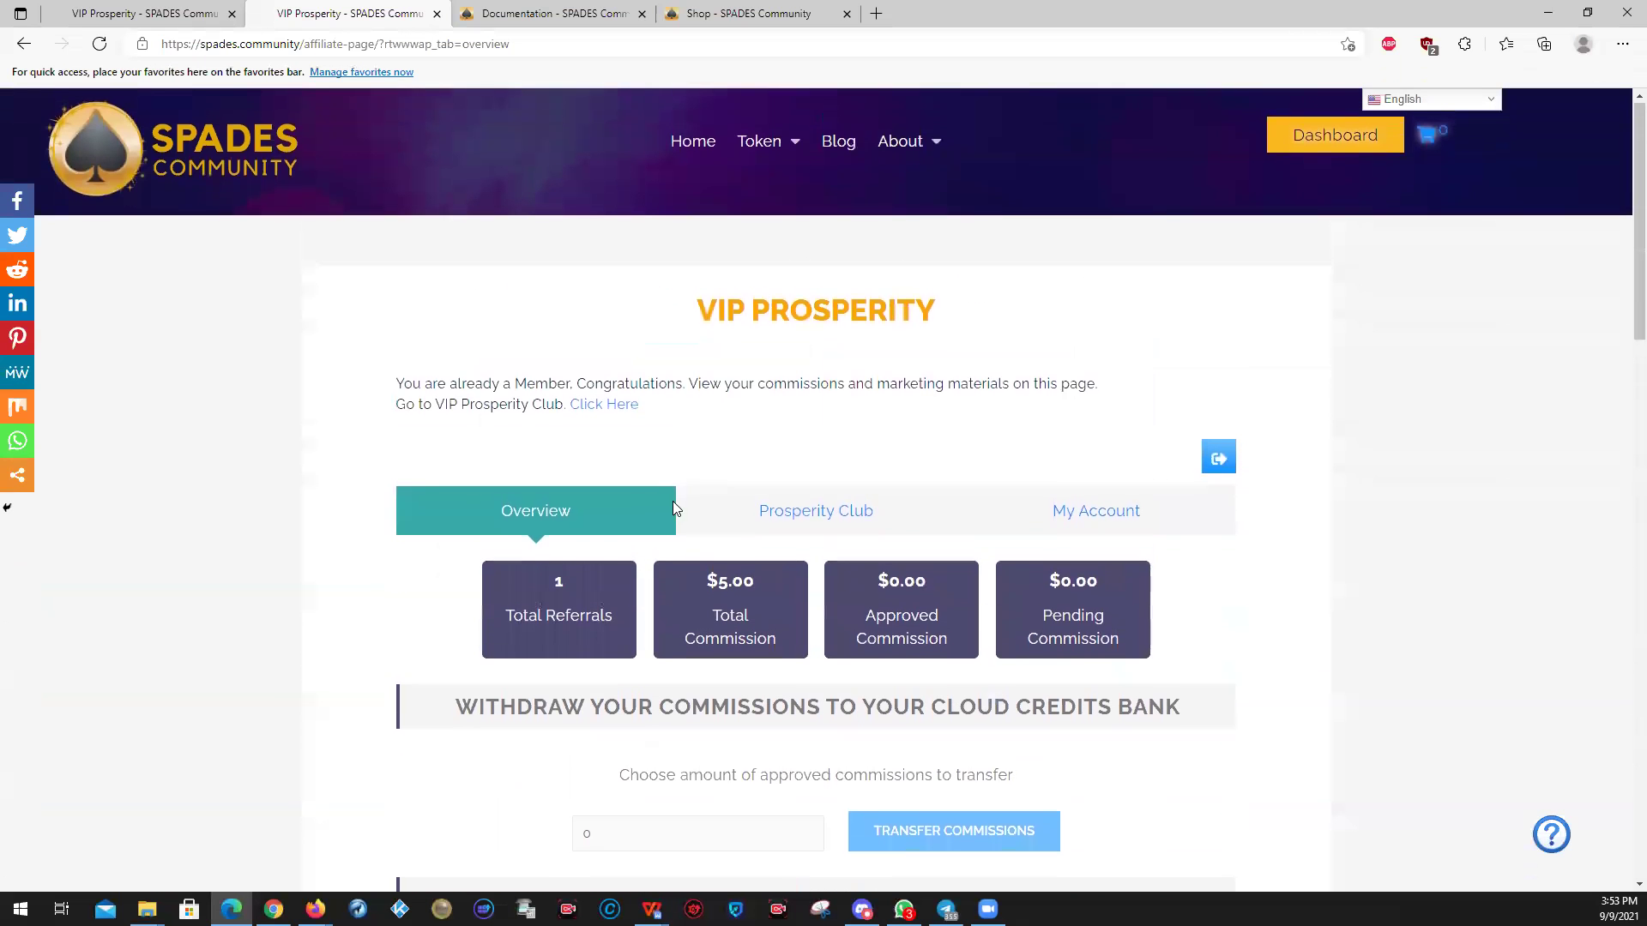
{"action": "left_click", "coordinate": [811, 519]}
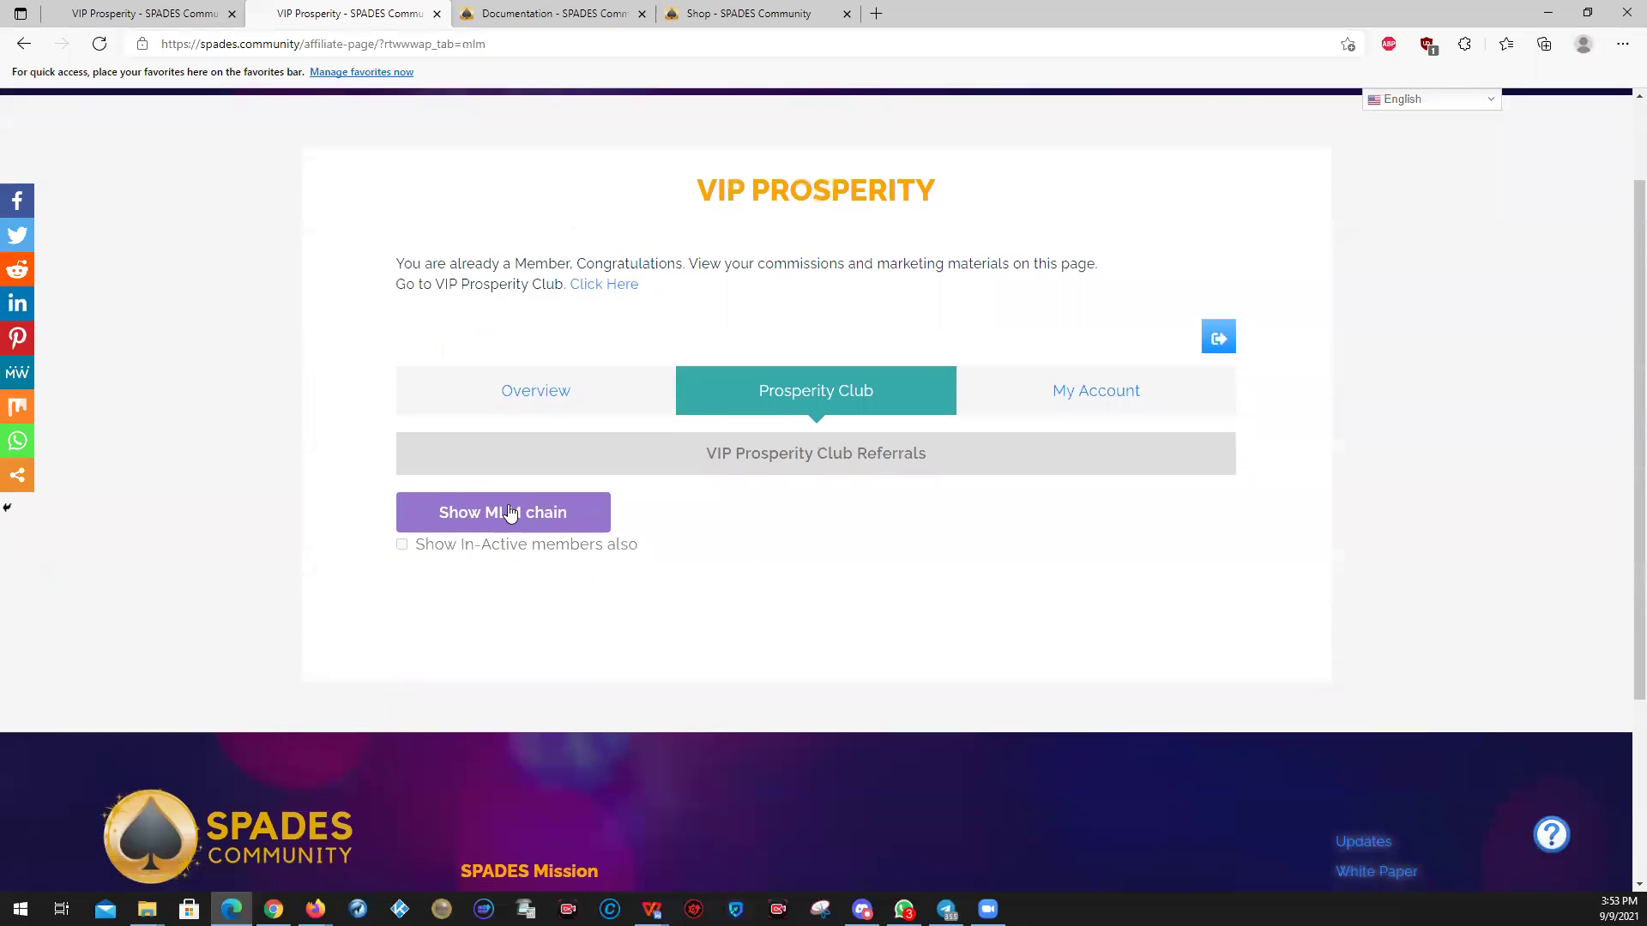
{"action": "left_click", "coordinate": [506, 512]}
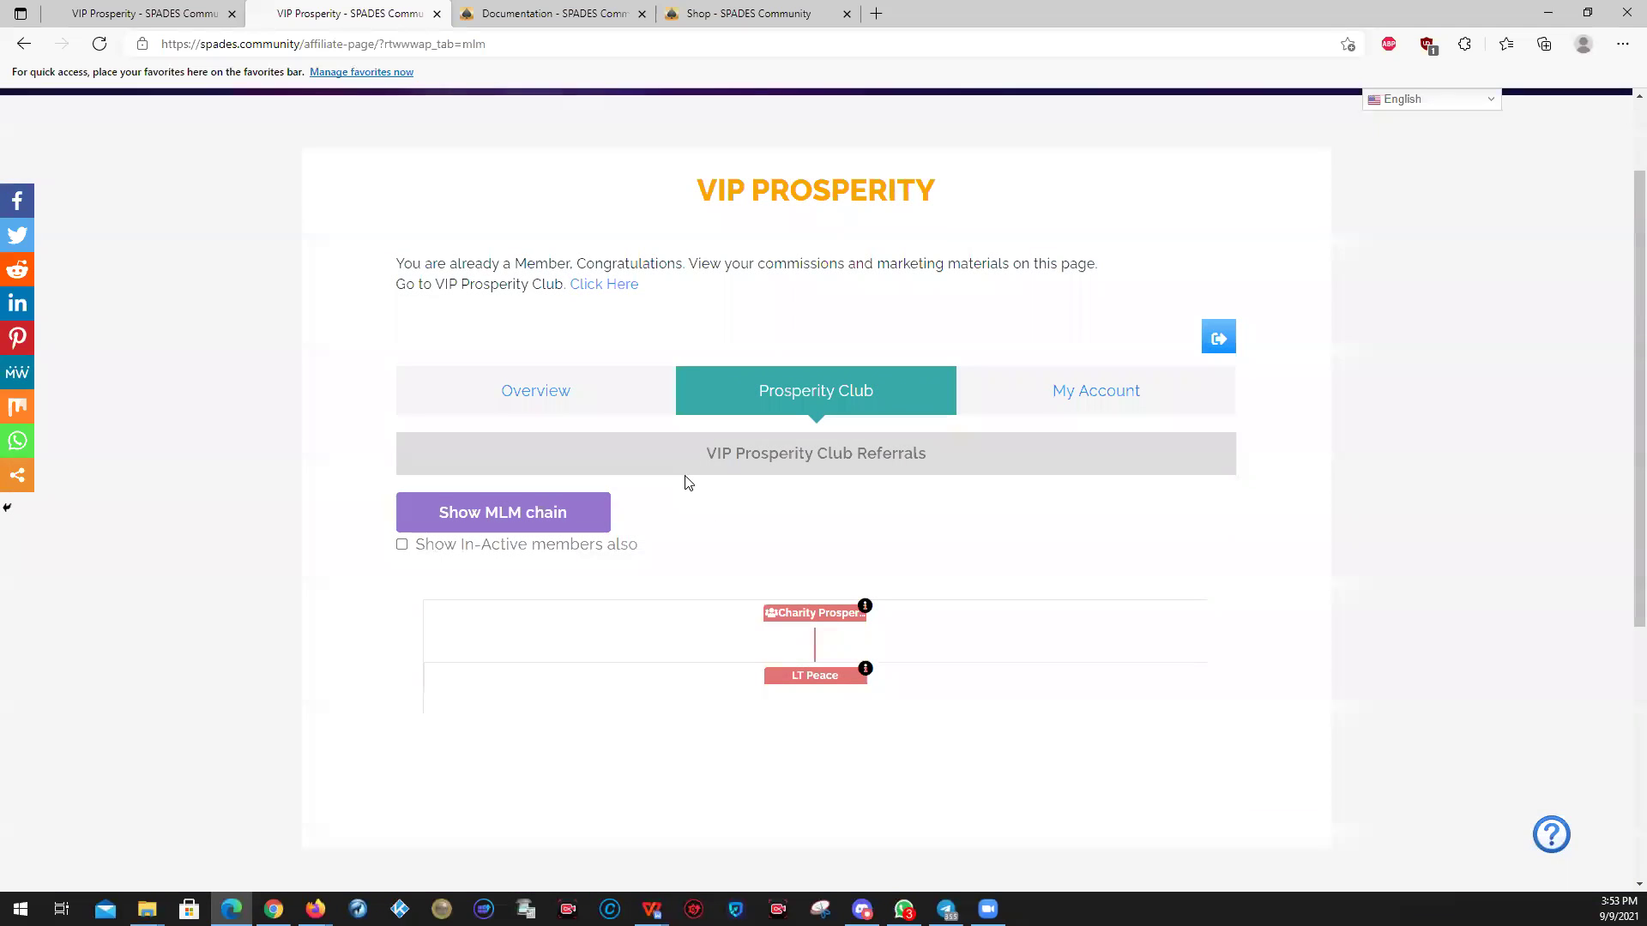
{"action": "left_click", "coordinate": [540, 395]}
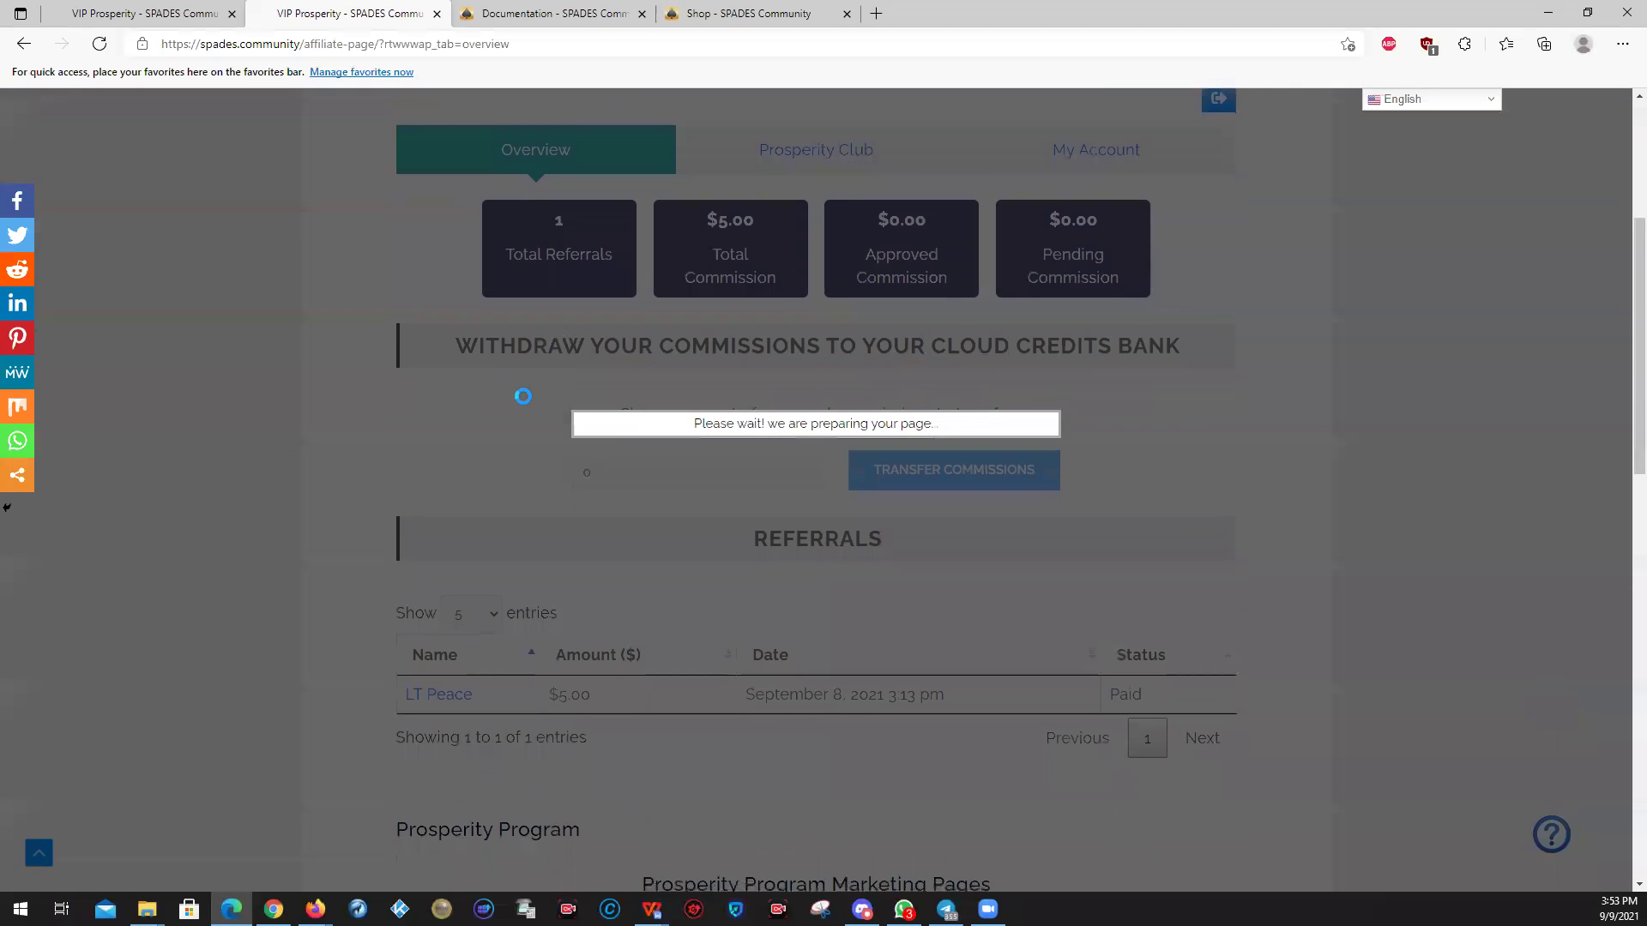
{"action": "scroll", "coordinate": [403, 412], "scroll_direction": "down", "scroll_amount": 2}
{"action": "scroll", "coordinate": [404, 412], "scroll_direction": "down", "scroll_amount": 3}
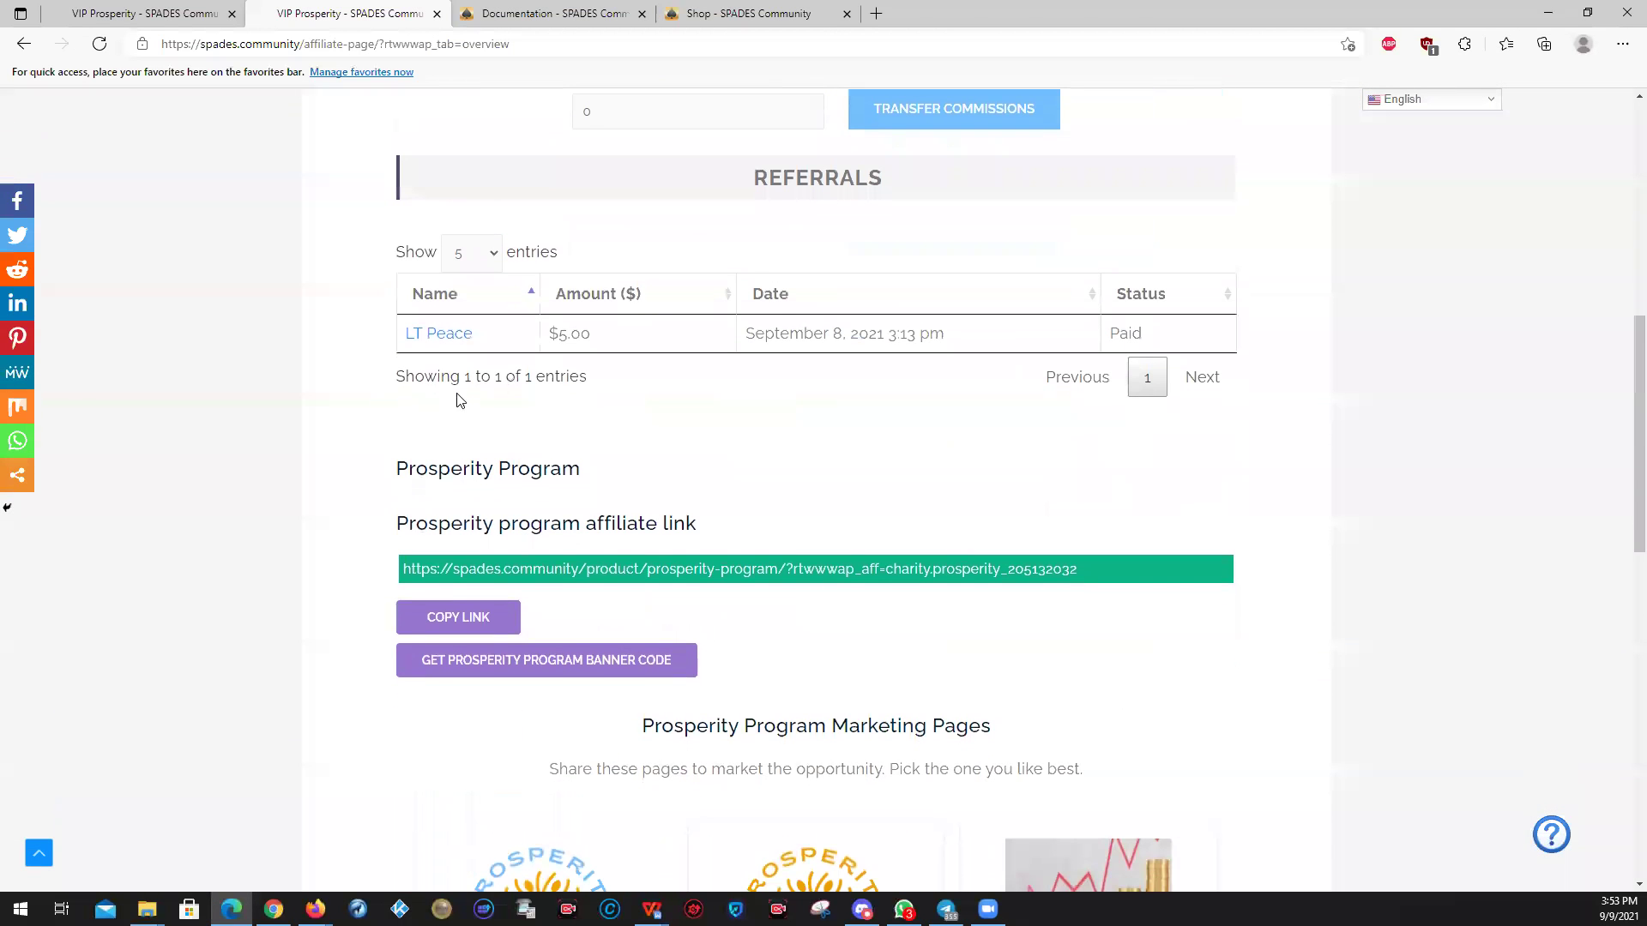
- Add the referred member as a friend from their Social Profile, then head back to the Dashboard
{"action": "left_click", "coordinate": [439, 334]}
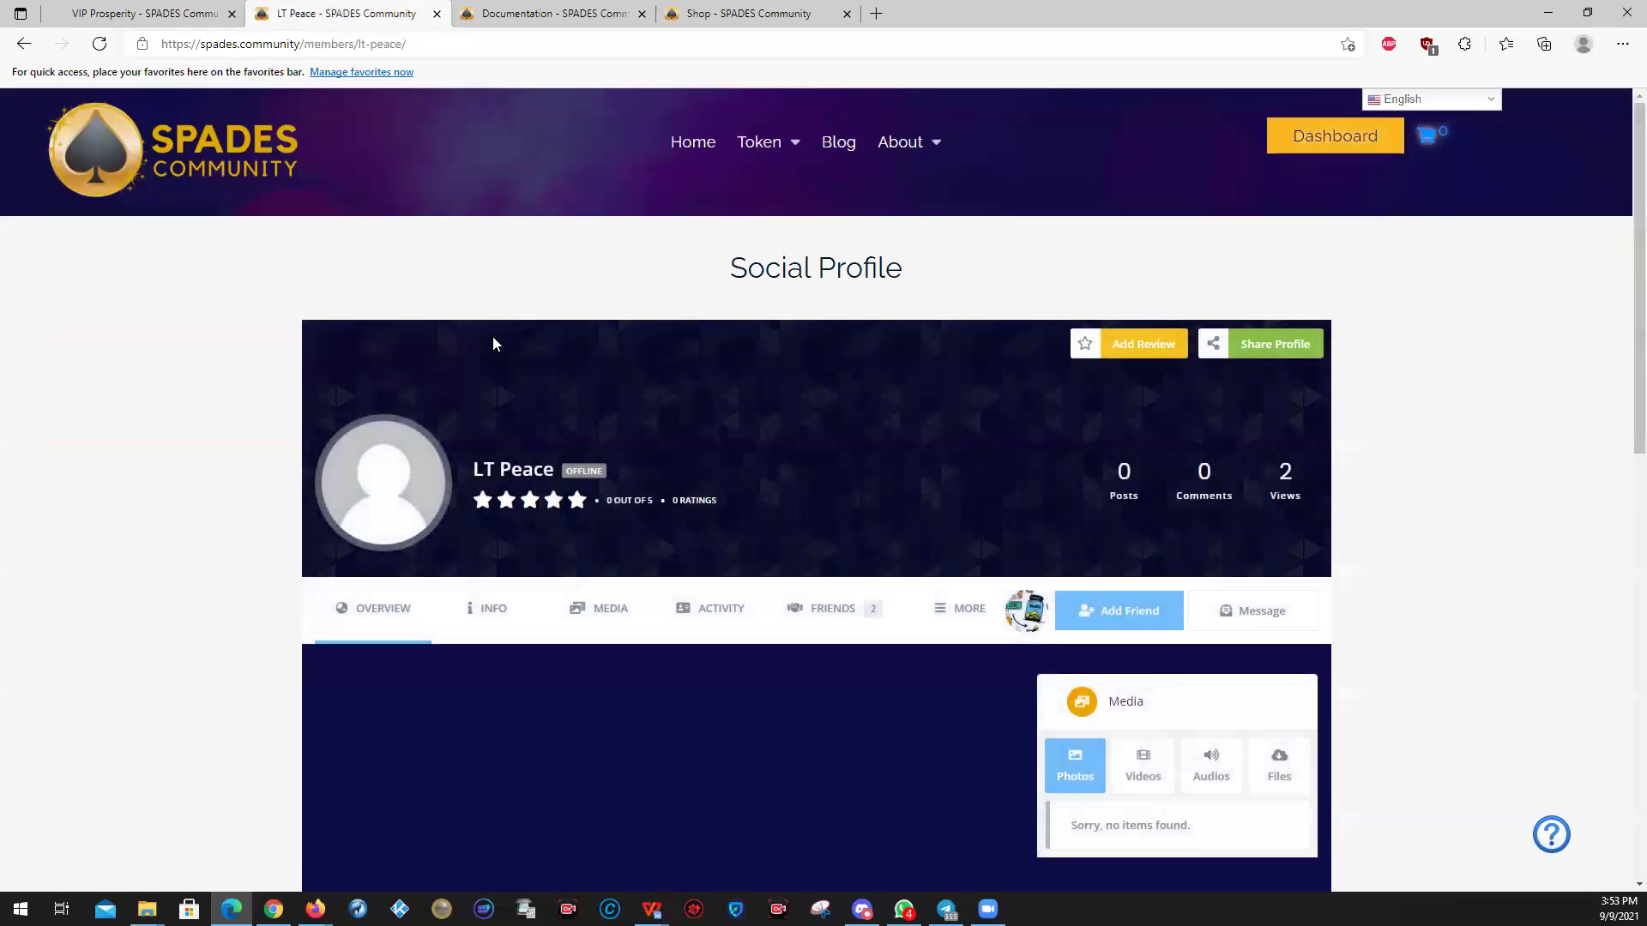
{"action": "scroll", "coordinate": [652, 353], "scroll_direction": "down", "scroll_amount": 3}
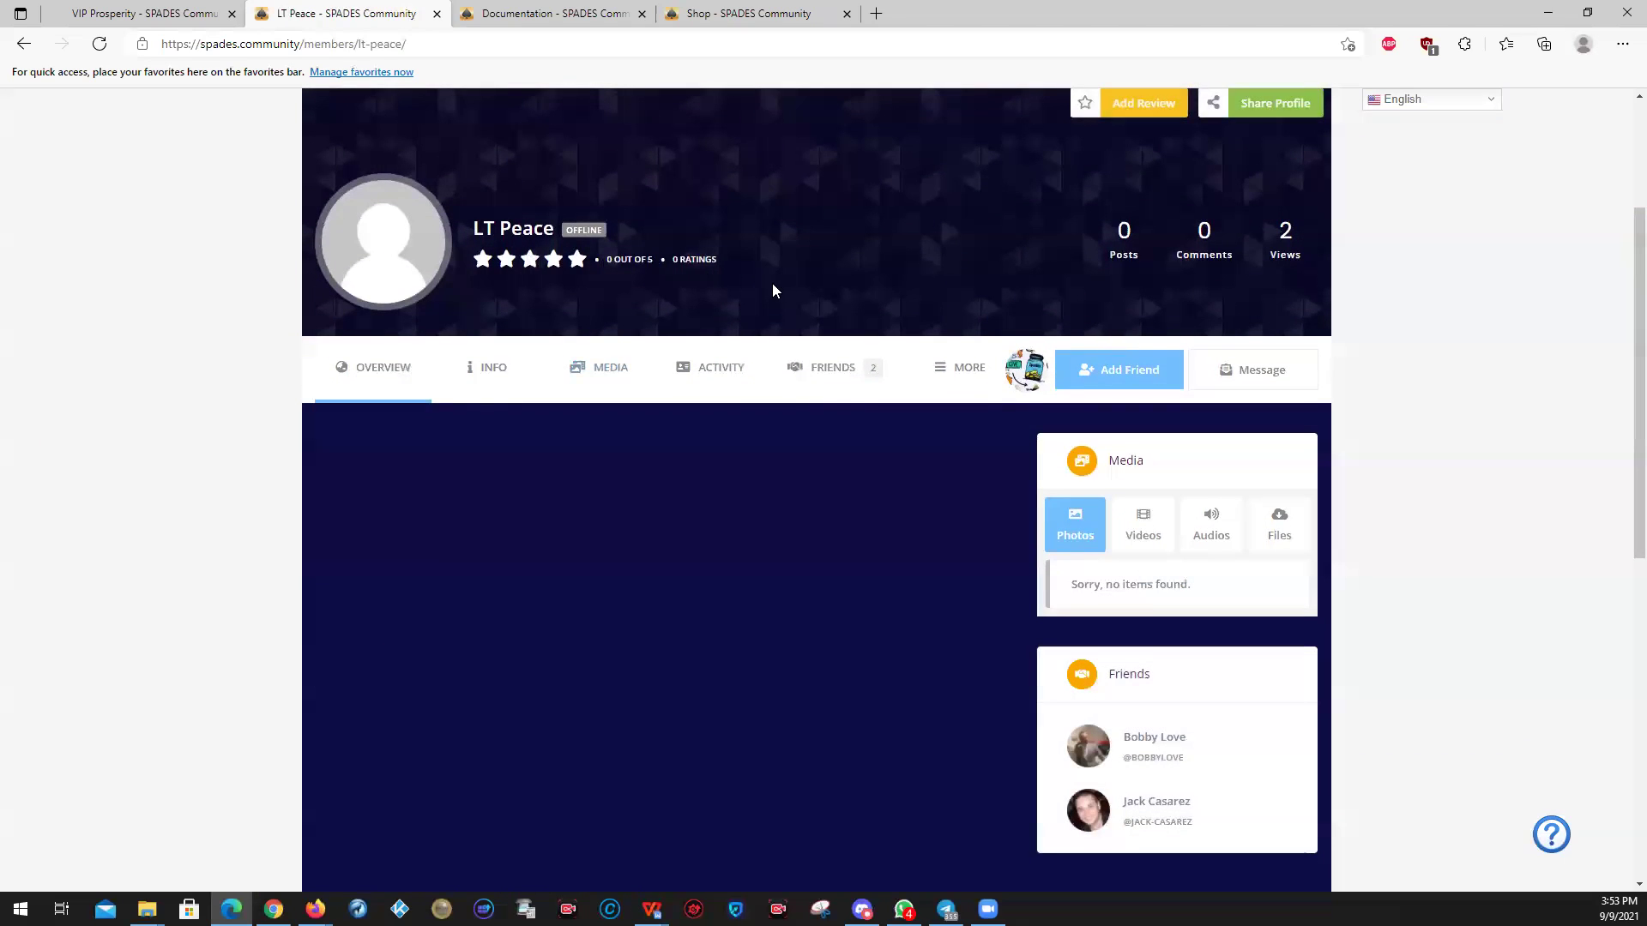
{"action": "left_click", "coordinate": [1106, 379]}
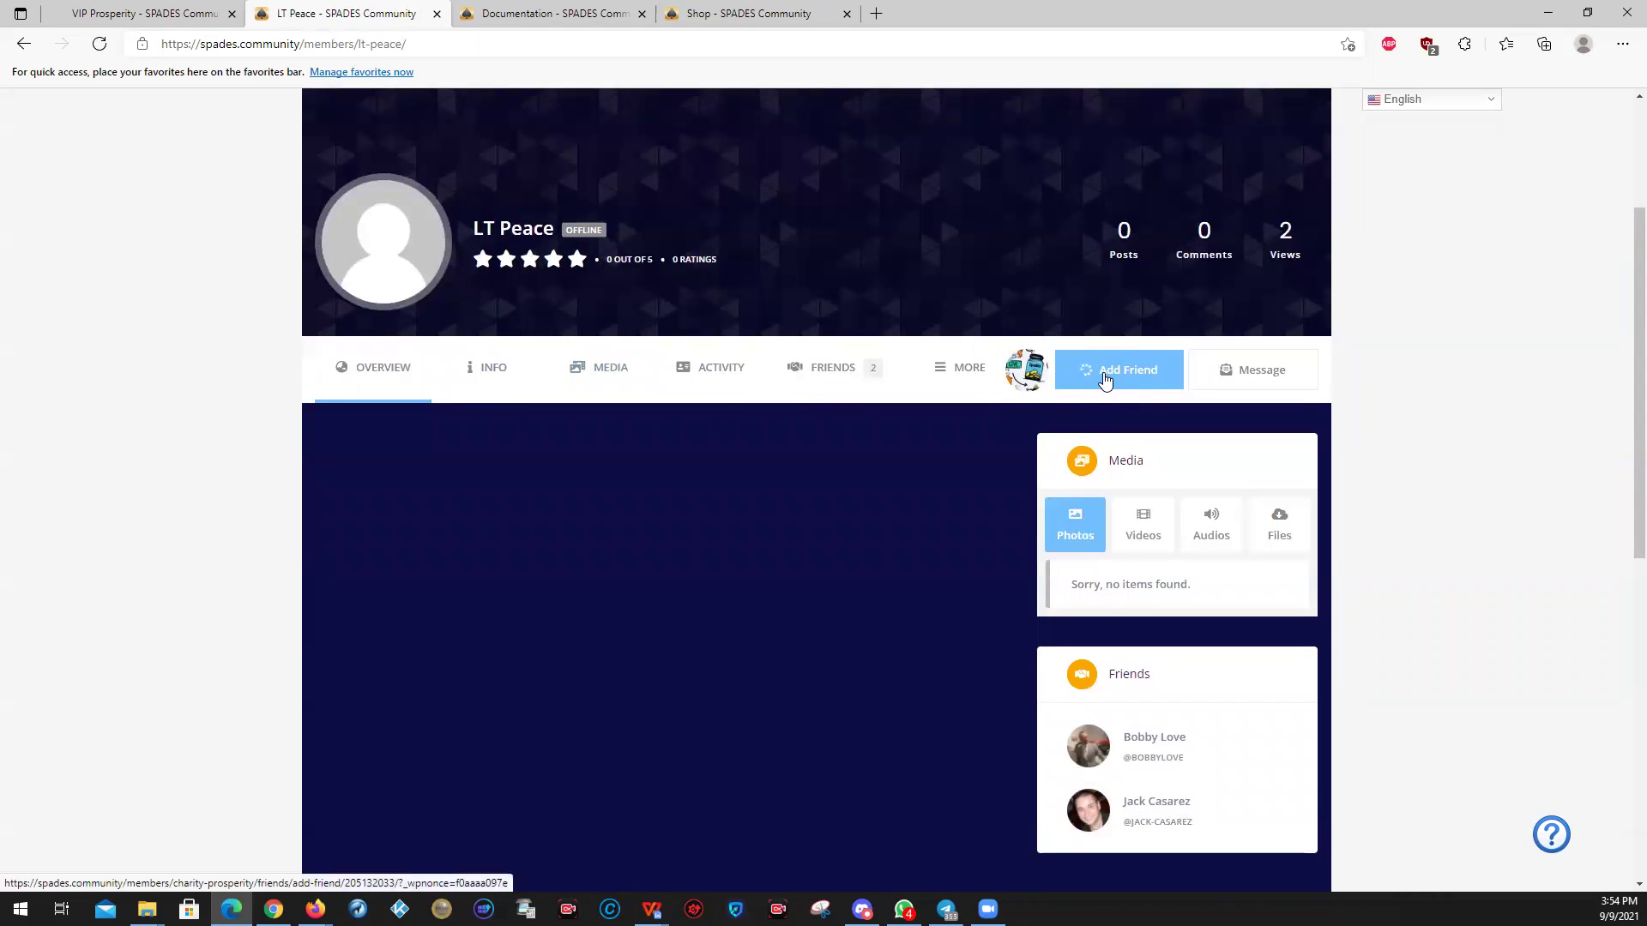
{"action": "scroll", "coordinate": [895, 441], "scroll_direction": "up", "scroll_amount": 3}
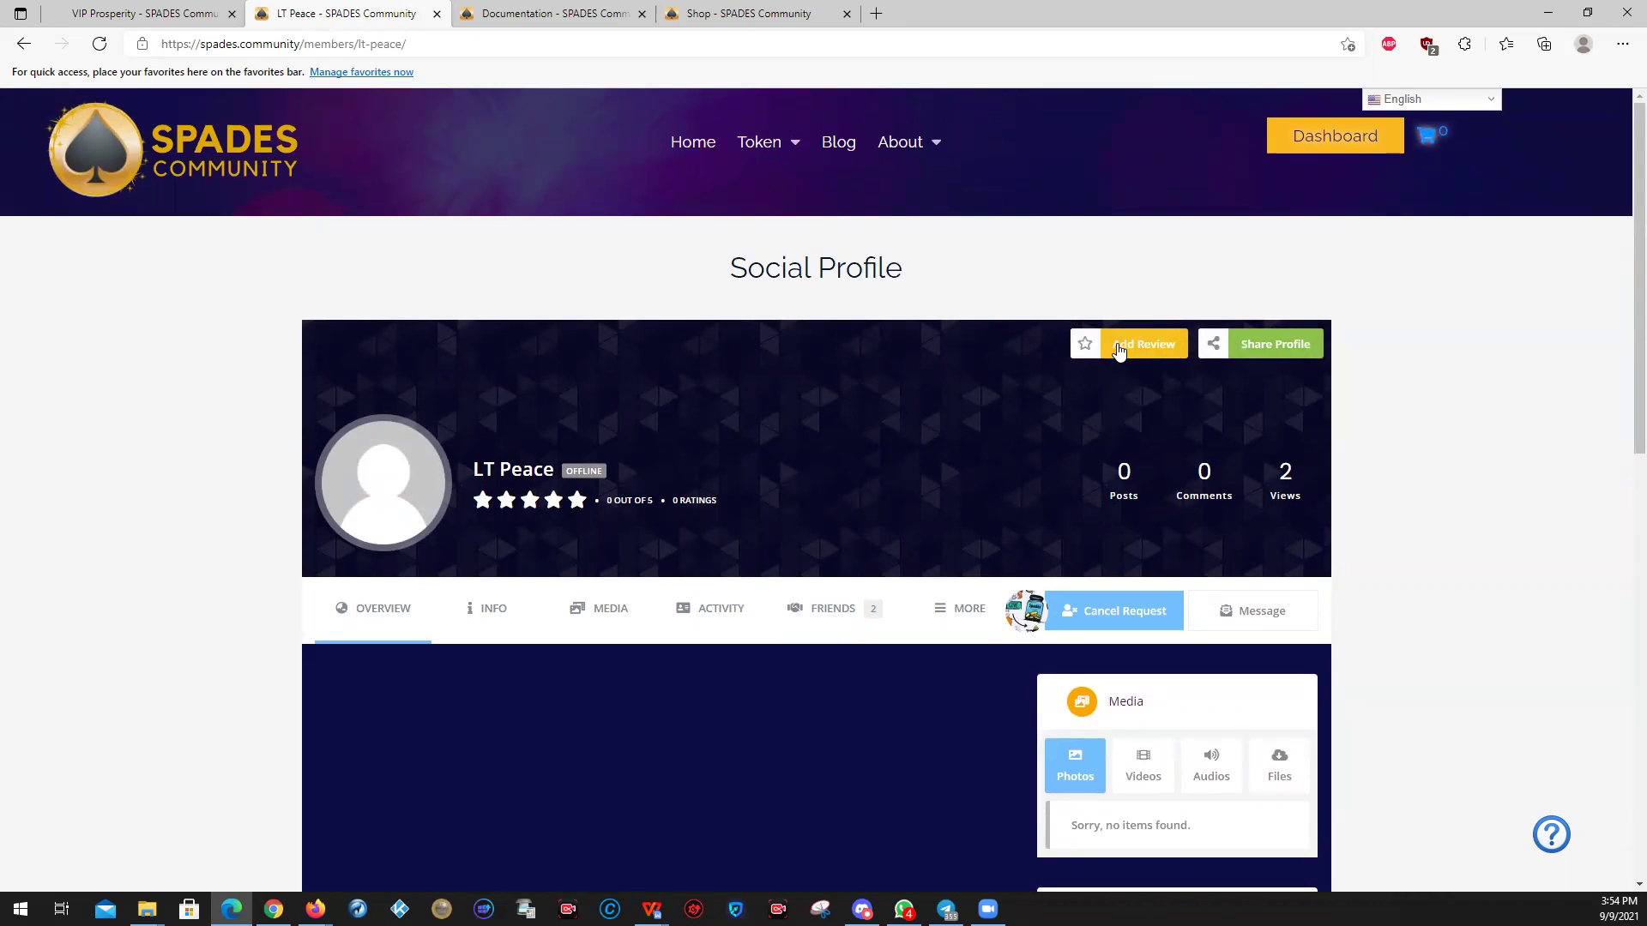
{"action": "left_click", "coordinate": [1309, 139]}
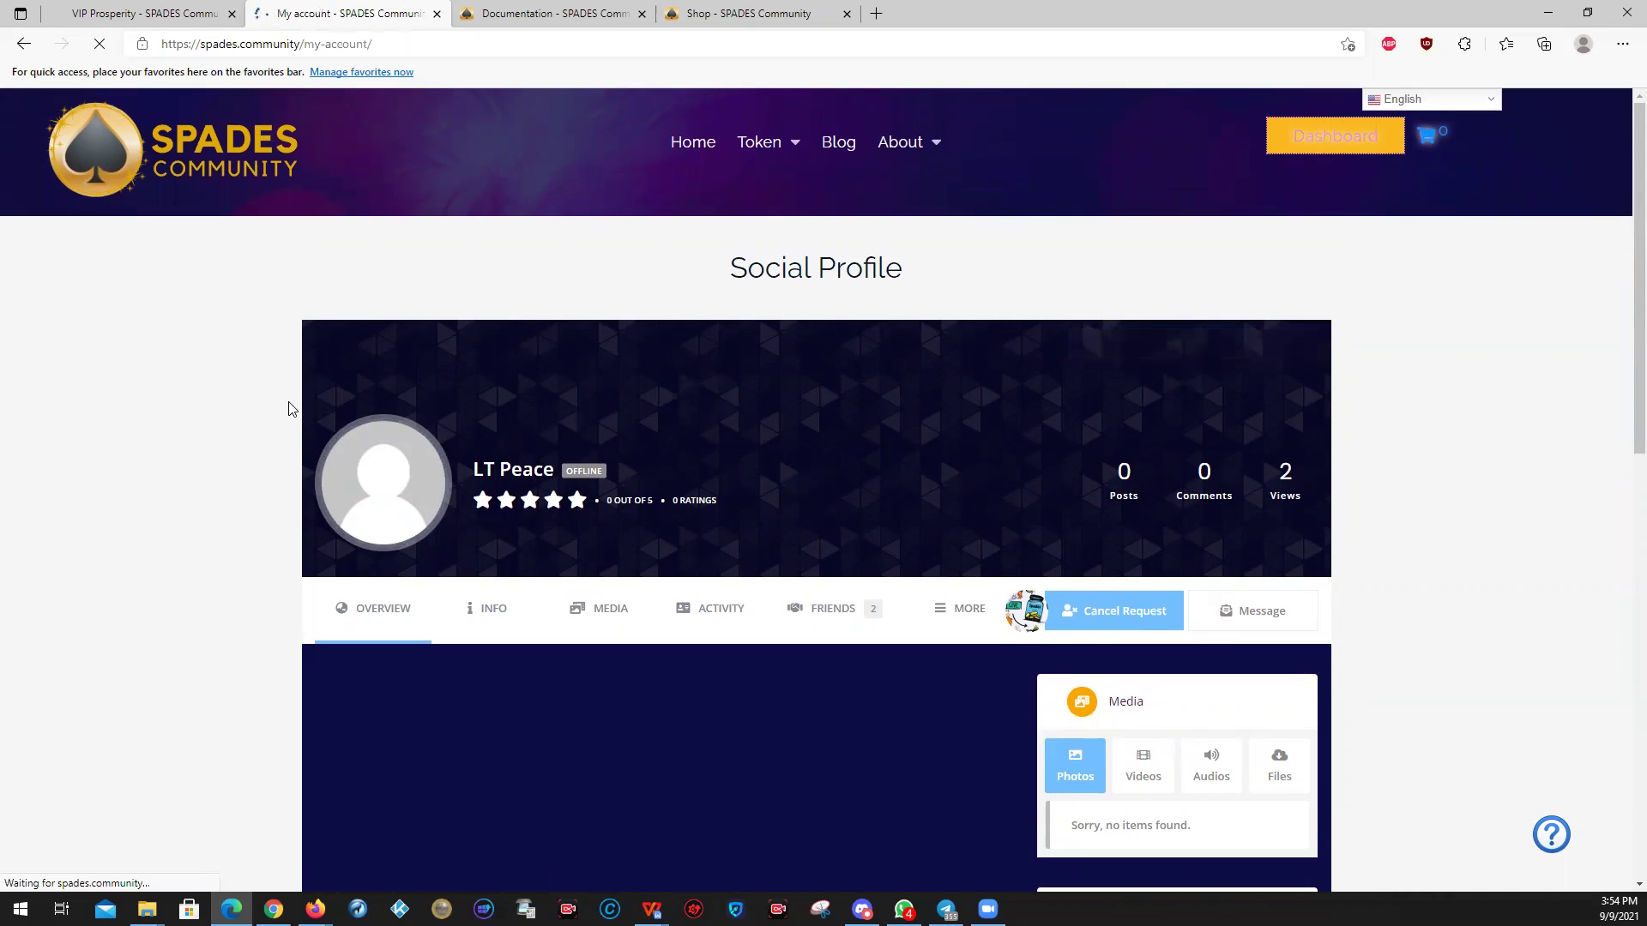
- Scroll through the My Account news sections, then bring up the ? help shortcuts menu
{"action": "scroll", "coordinate": [279, 412], "scroll_direction": "down", "scroll_amount": 5}
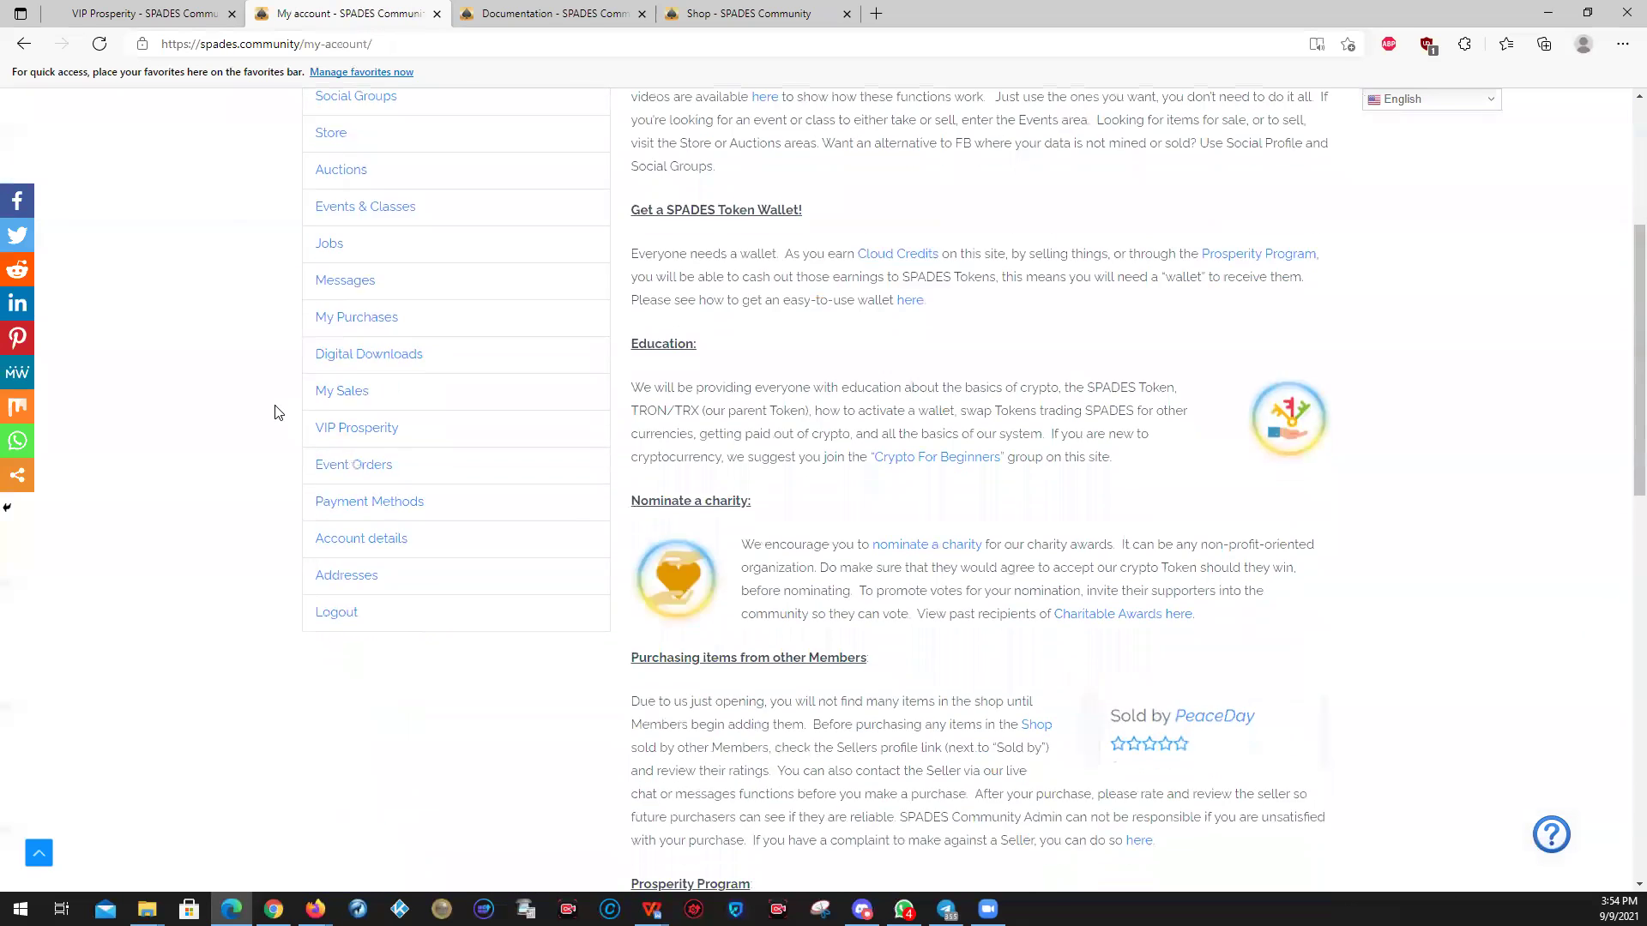
{"action": "scroll", "coordinate": [274, 412], "scroll_direction": "down", "scroll_amount": 3}
{"action": "scroll", "coordinate": [279, 424], "scroll_direction": "up", "scroll_amount": 2}
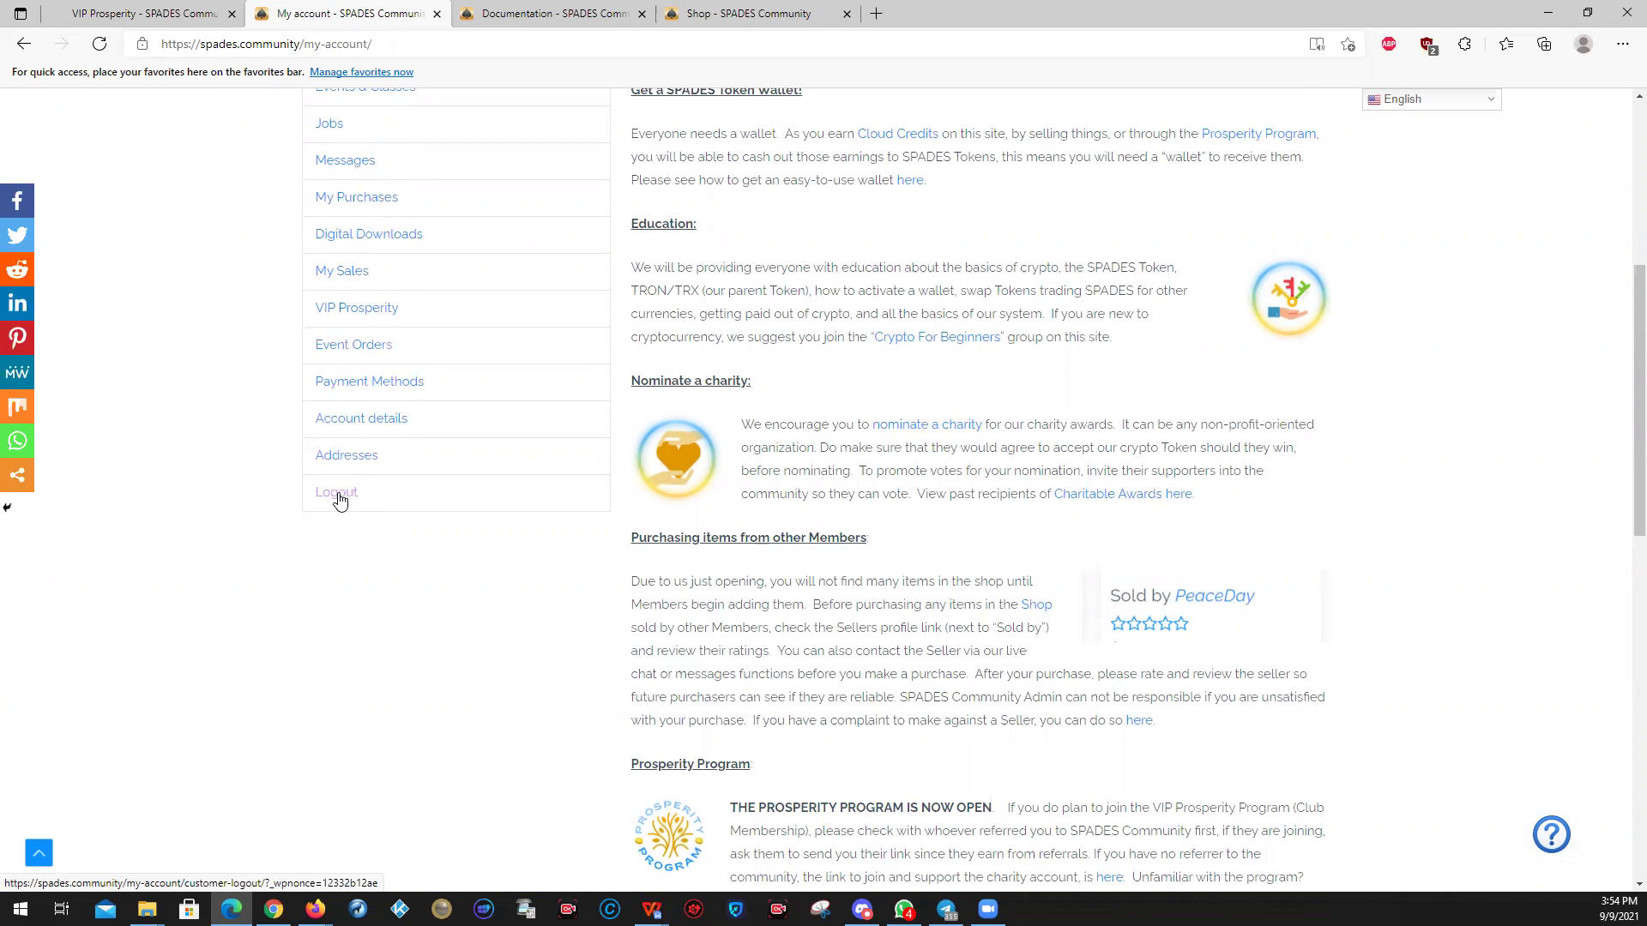
{"action": "scroll", "coordinate": [736, 540], "scroll_direction": "up", "scroll_amount": 6}
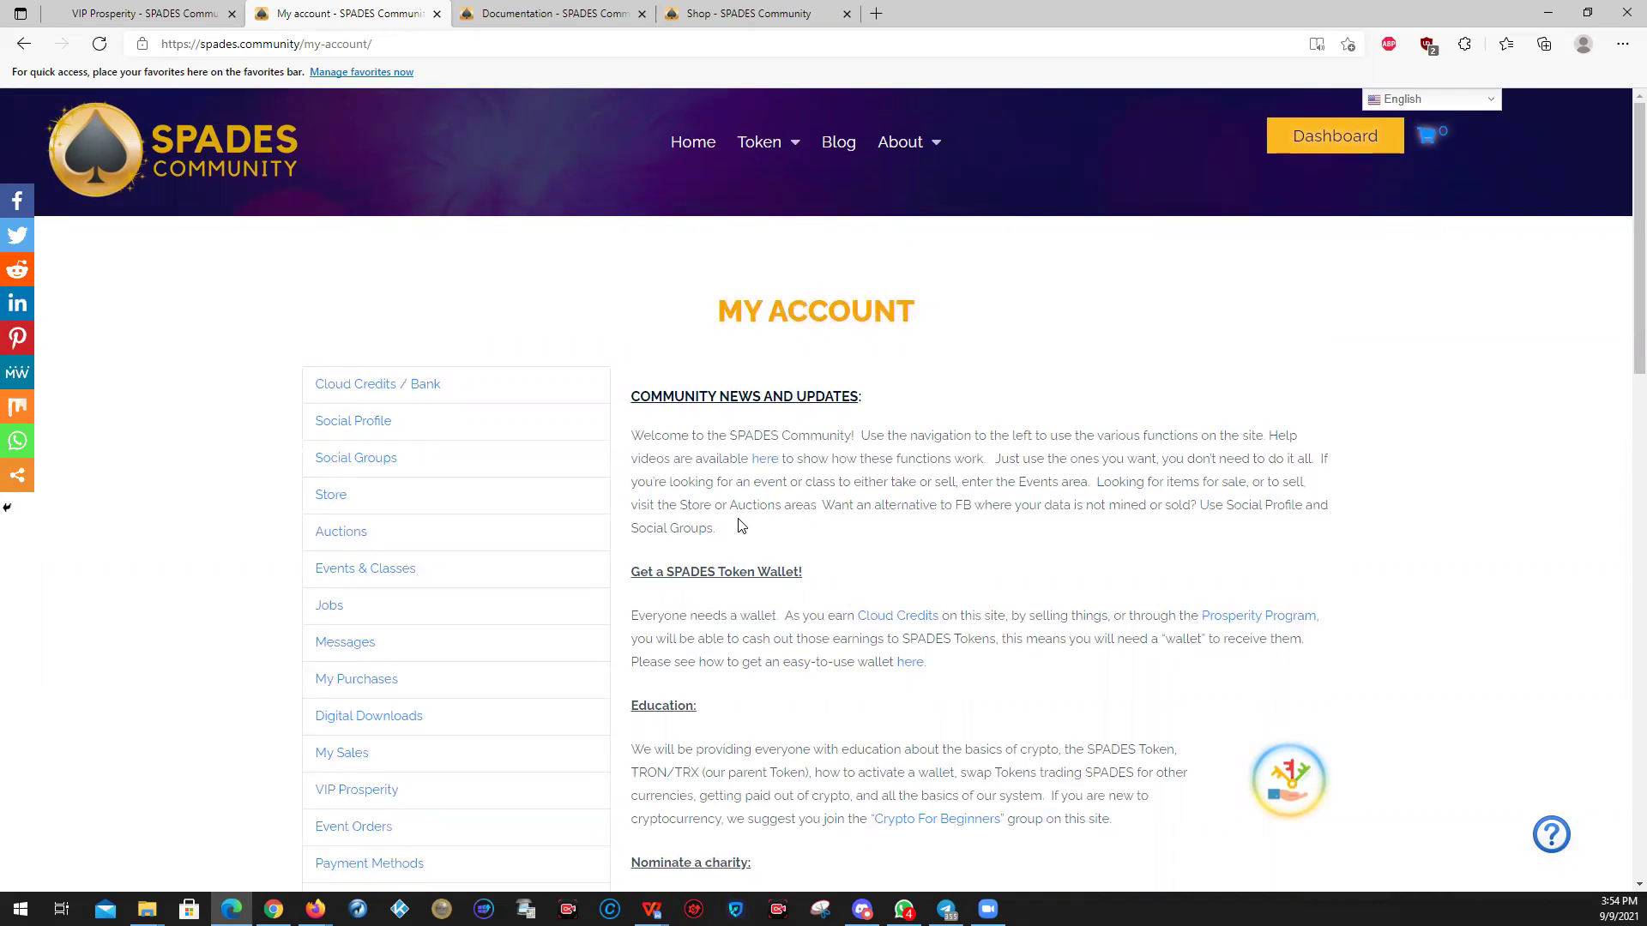
{"action": "scroll", "coordinate": [1294, 533], "scroll_direction": "down", "scroll_amount": 7}
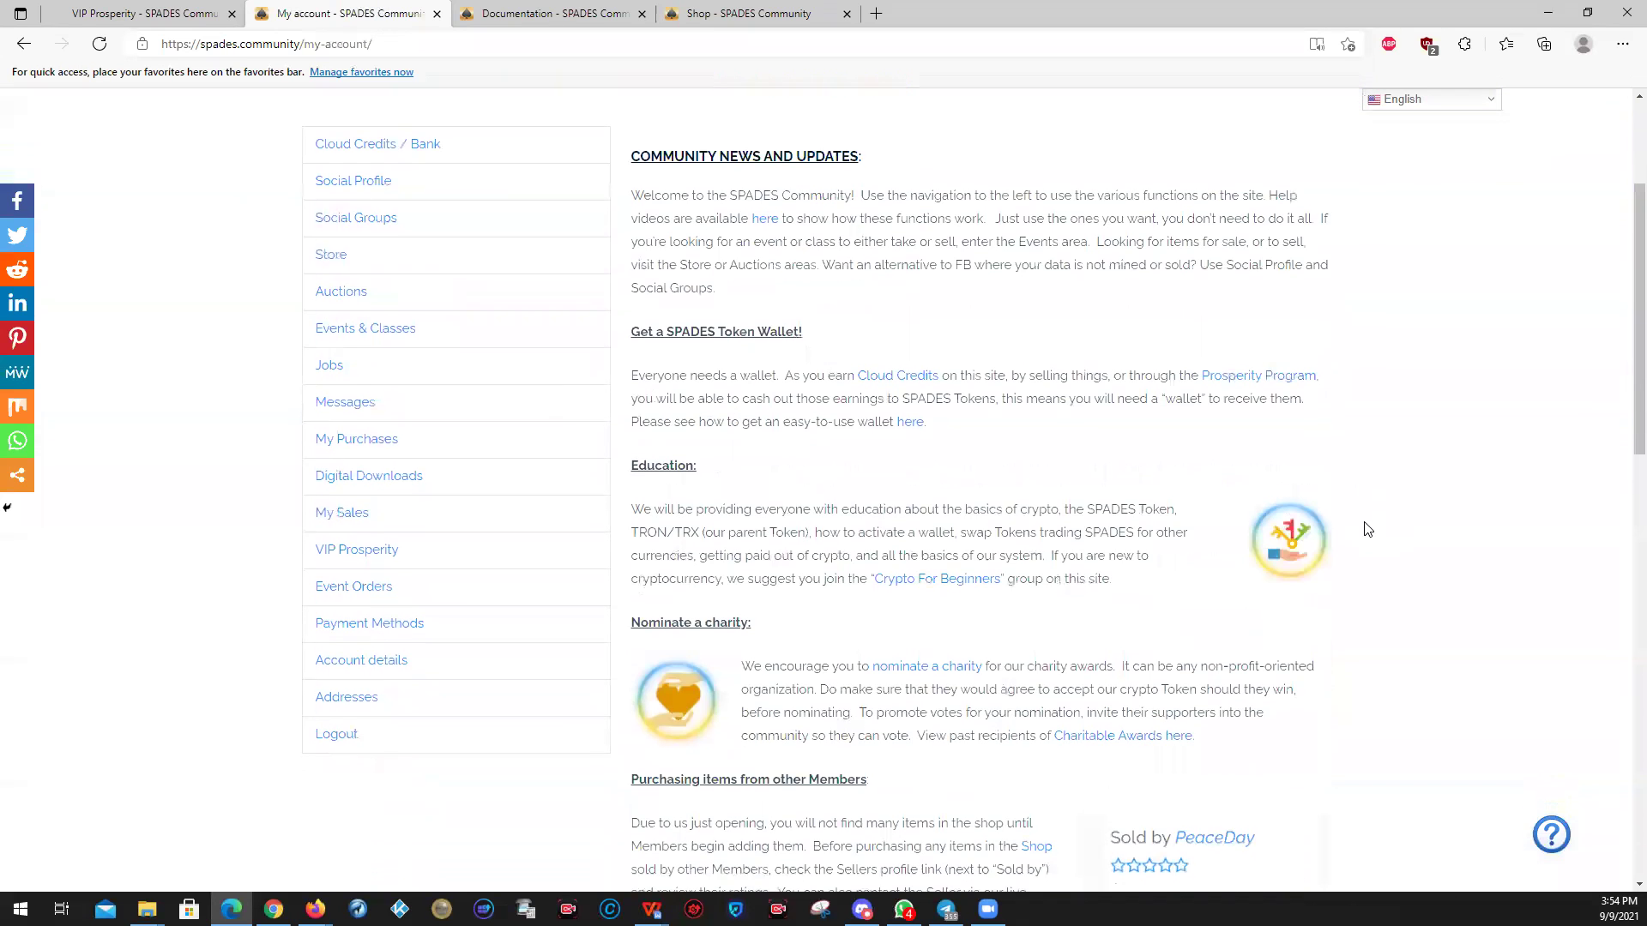
{"action": "left_click", "coordinate": [1550, 836]}
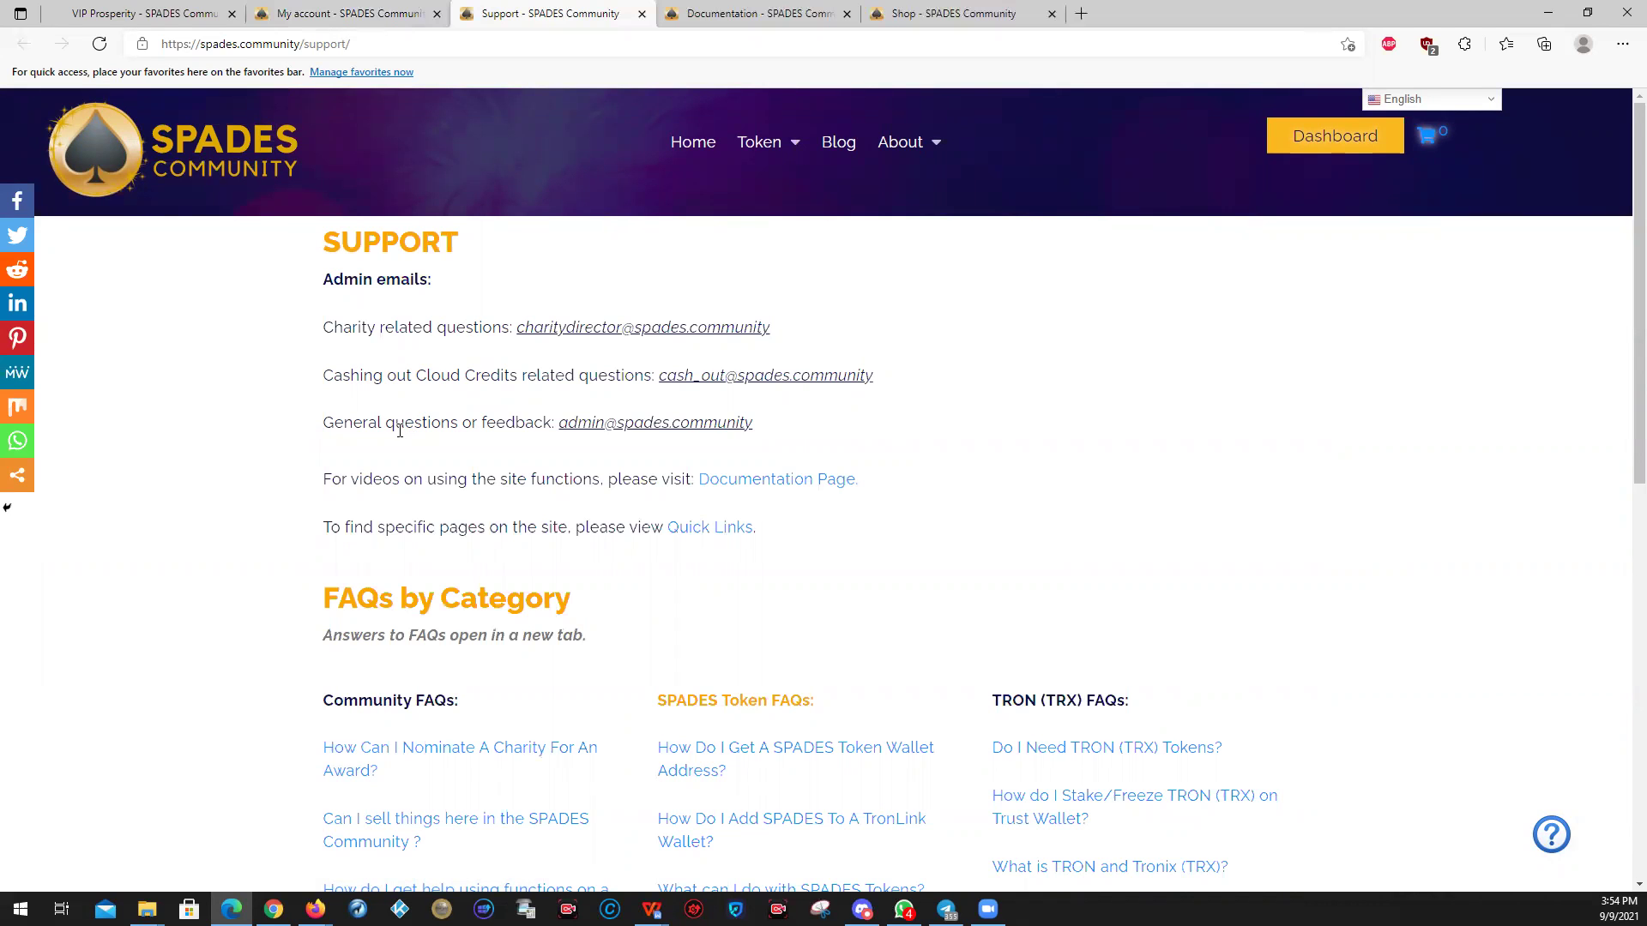
- Review the Support FAQs for Community, SPADES Token and TRON (TRX), then return to the home page
{"action": "scroll", "coordinate": [343, 420], "scroll_direction": "down", "scroll_amount": 4}
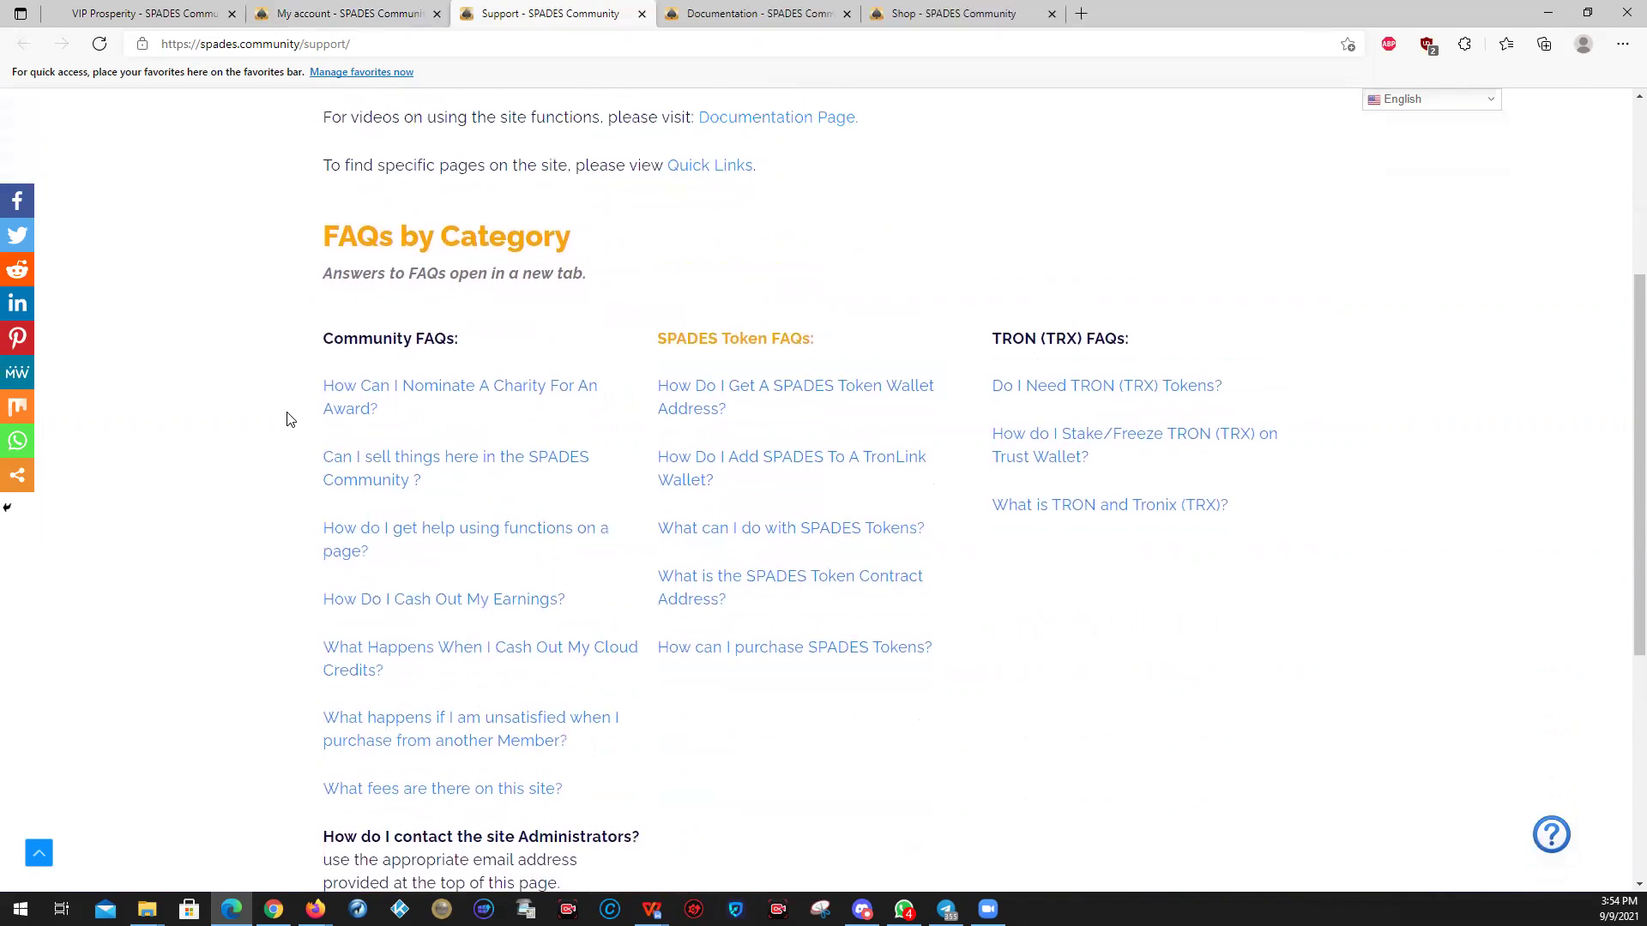
{"action": "scroll", "coordinate": [288, 419], "scroll_direction": "up", "scroll_amount": 2}
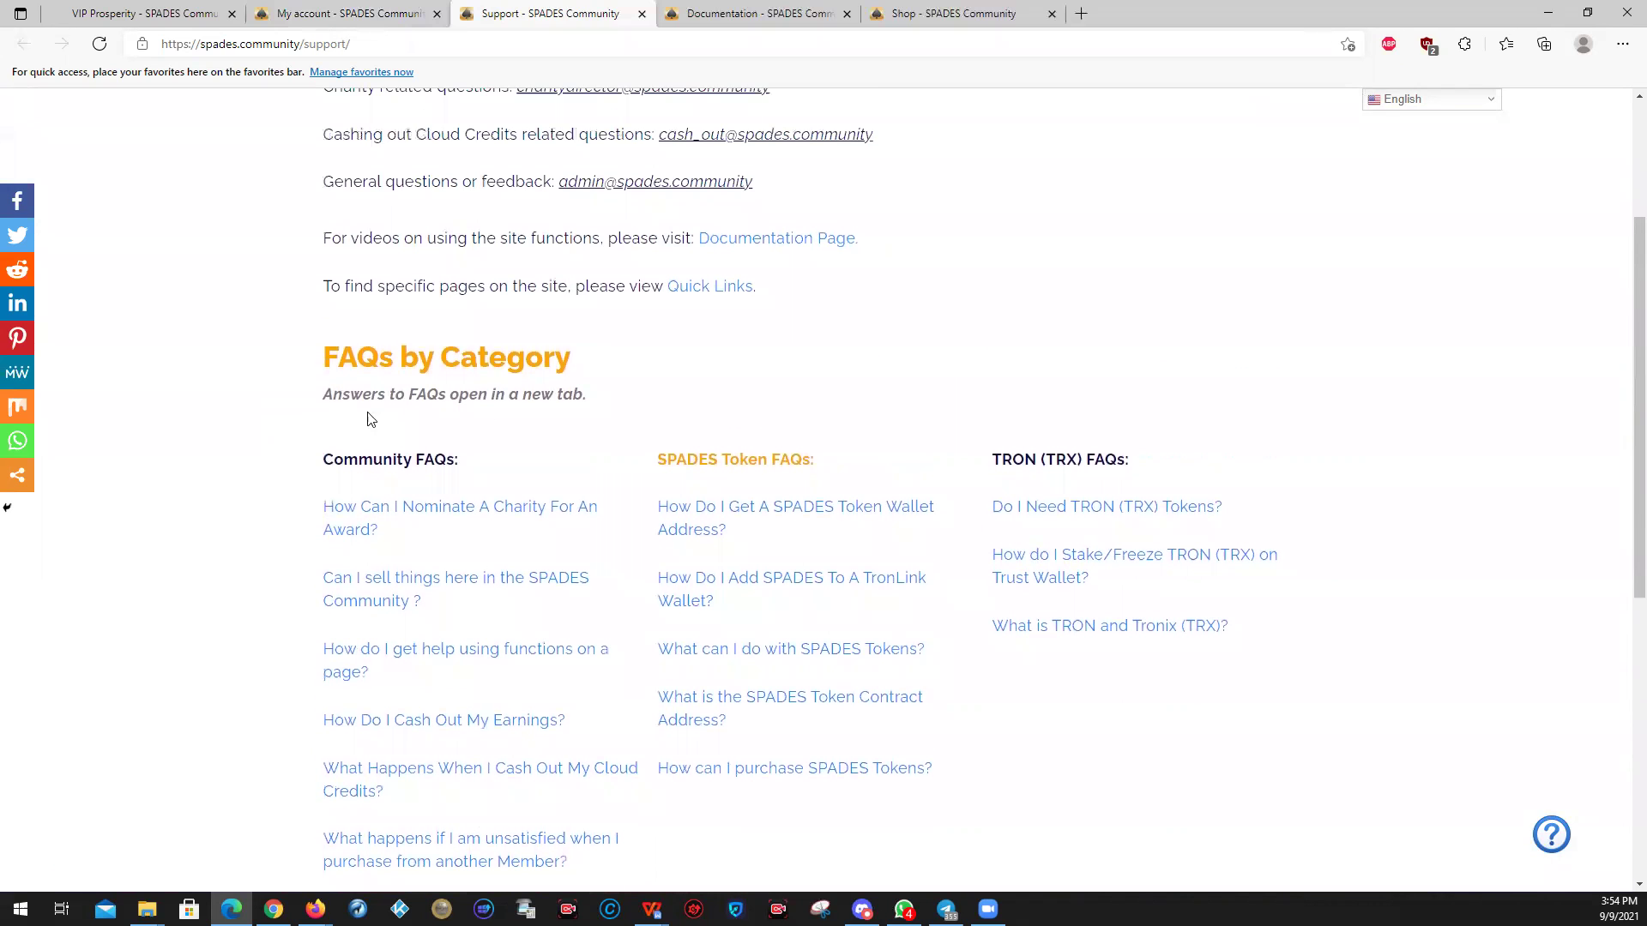
{"action": "scroll", "coordinate": [932, 393], "scroll_direction": "up", "scroll_amount": 3}
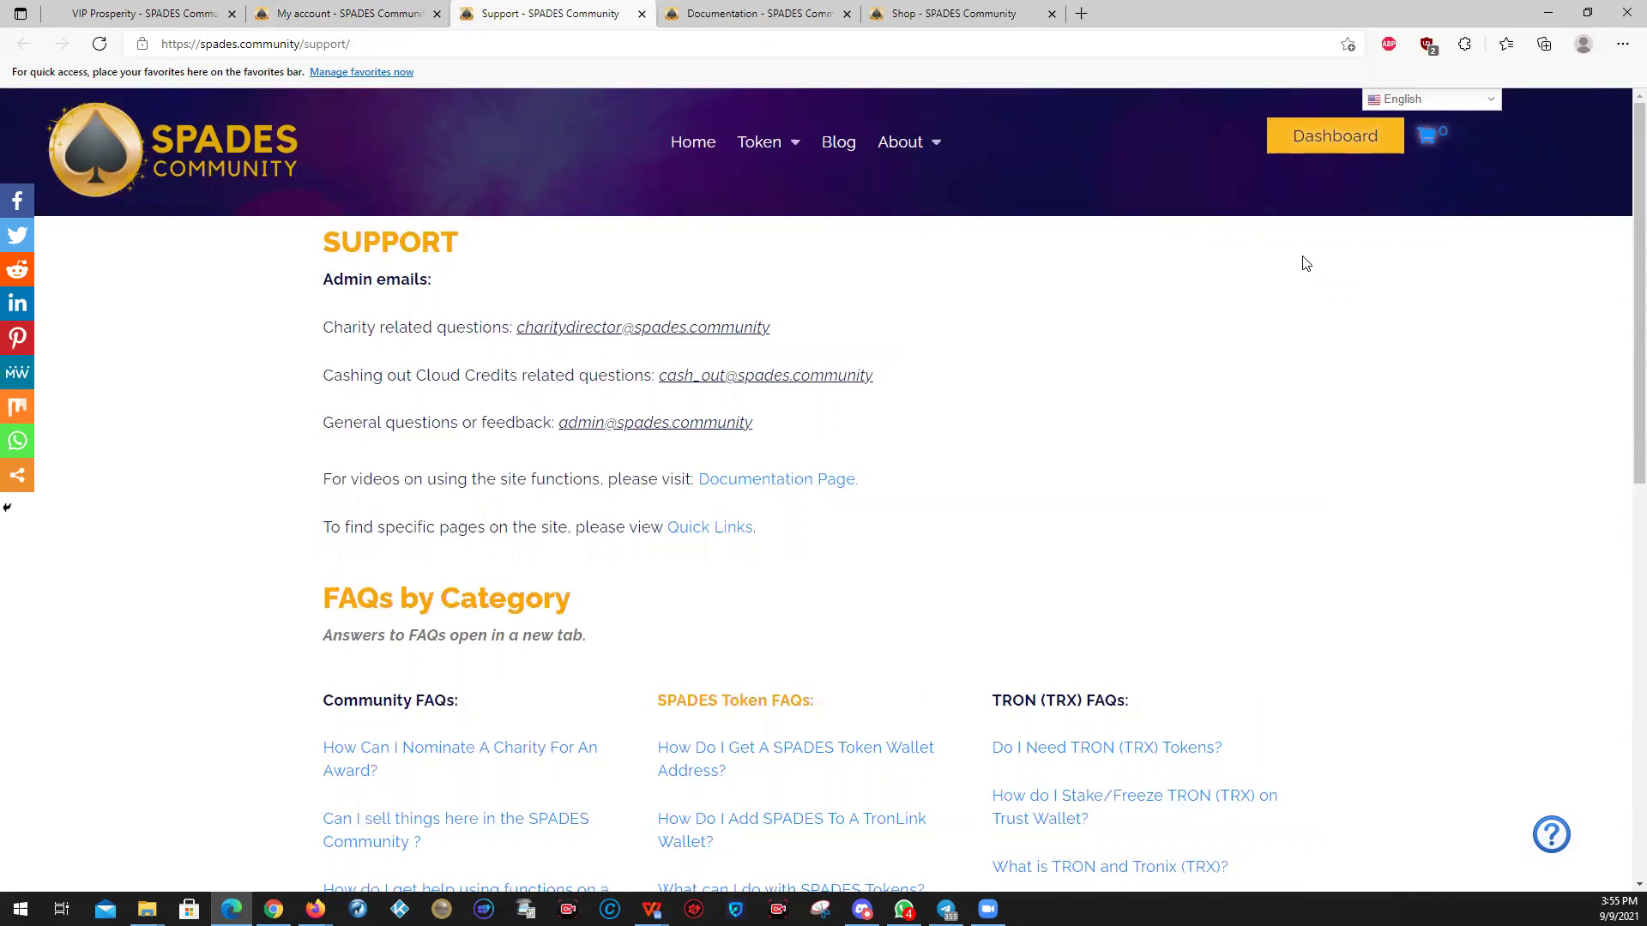
{"action": "left_click", "coordinate": [696, 144]}
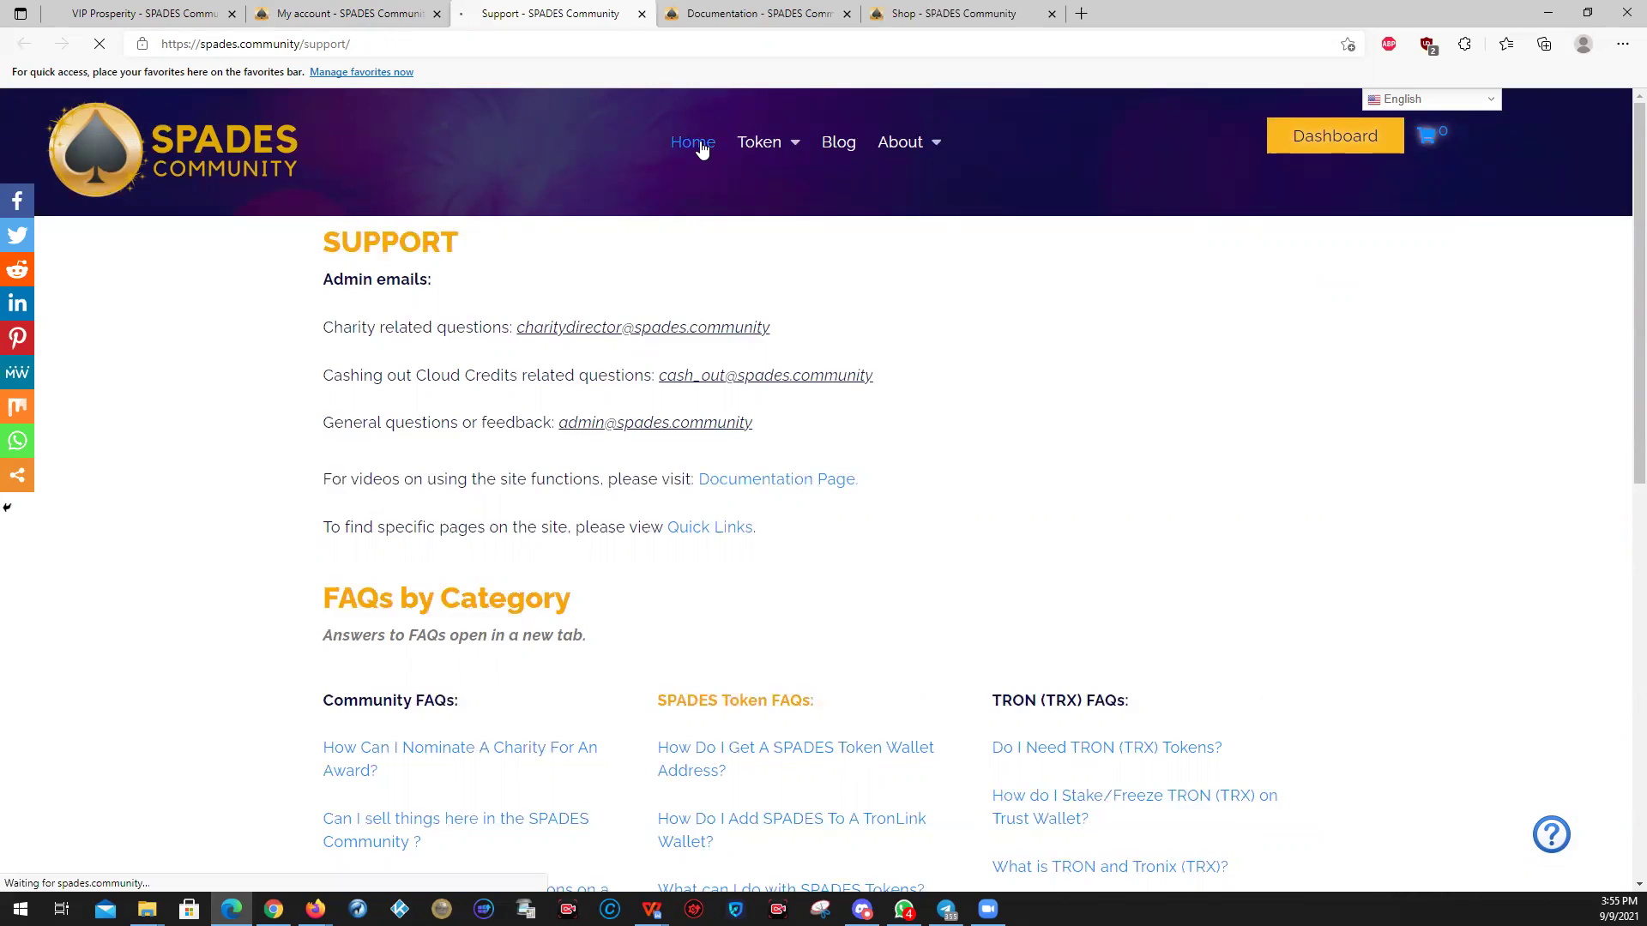